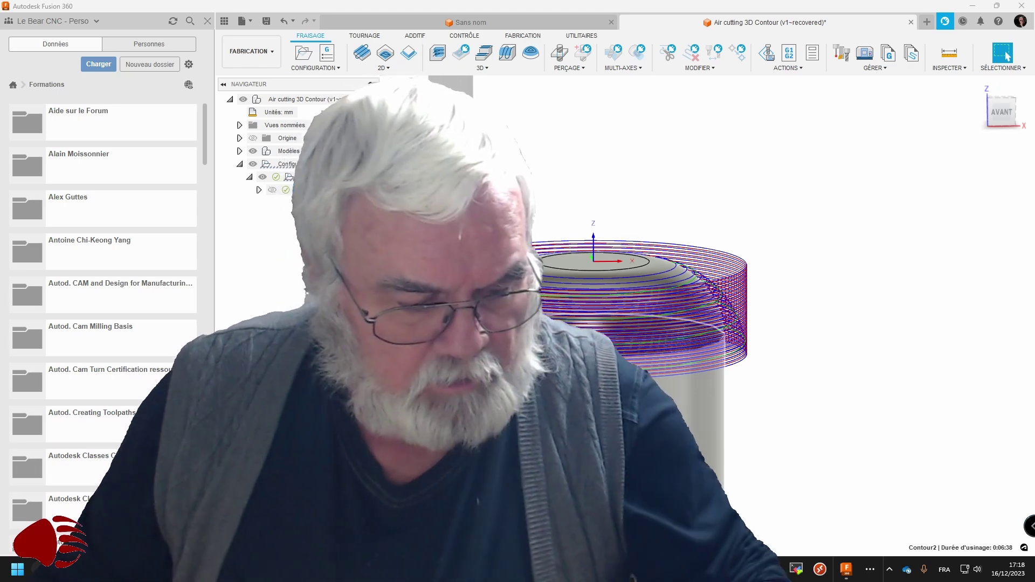
scroll(572, 402, down, 1)
scroll(573, 401, down, 2)
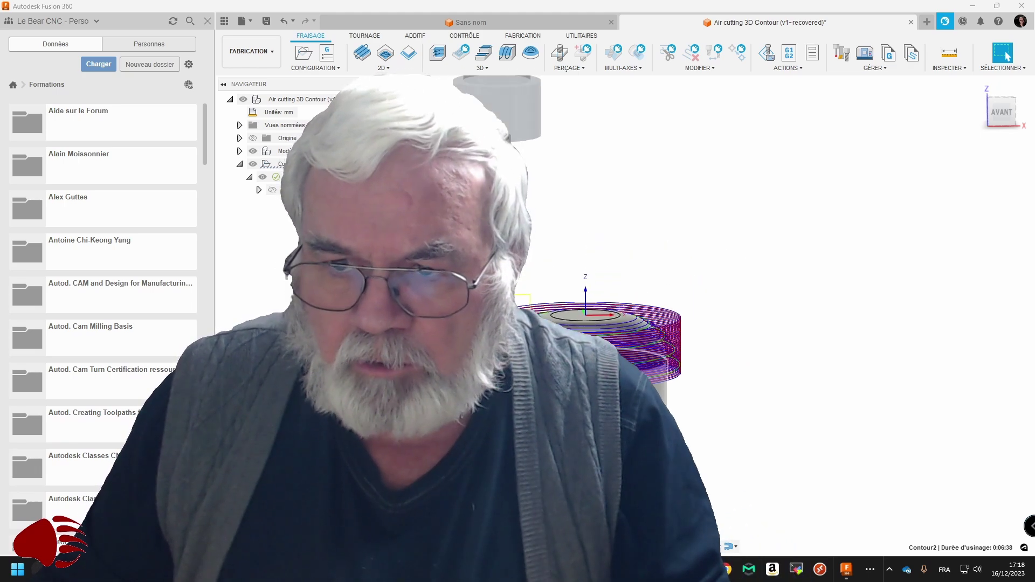
scroll(577, 389, up, 3)
click(577, 390)
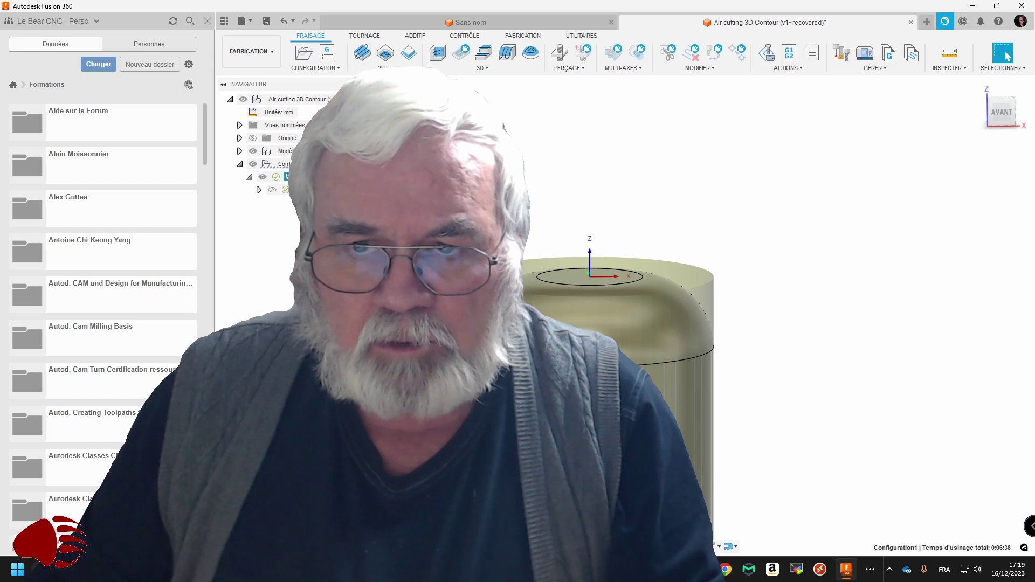
right_click(313, 191)
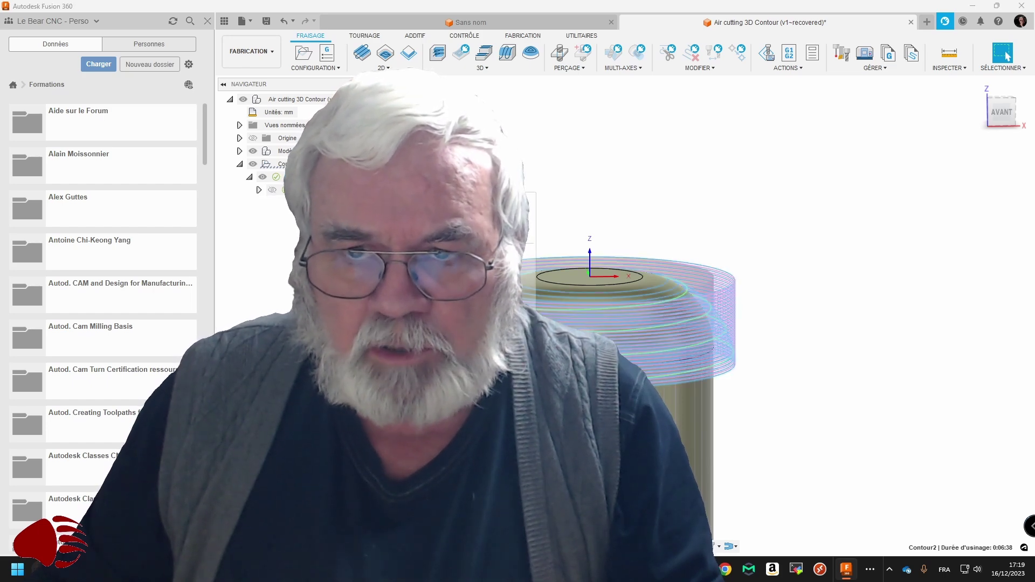
click(335, 200)
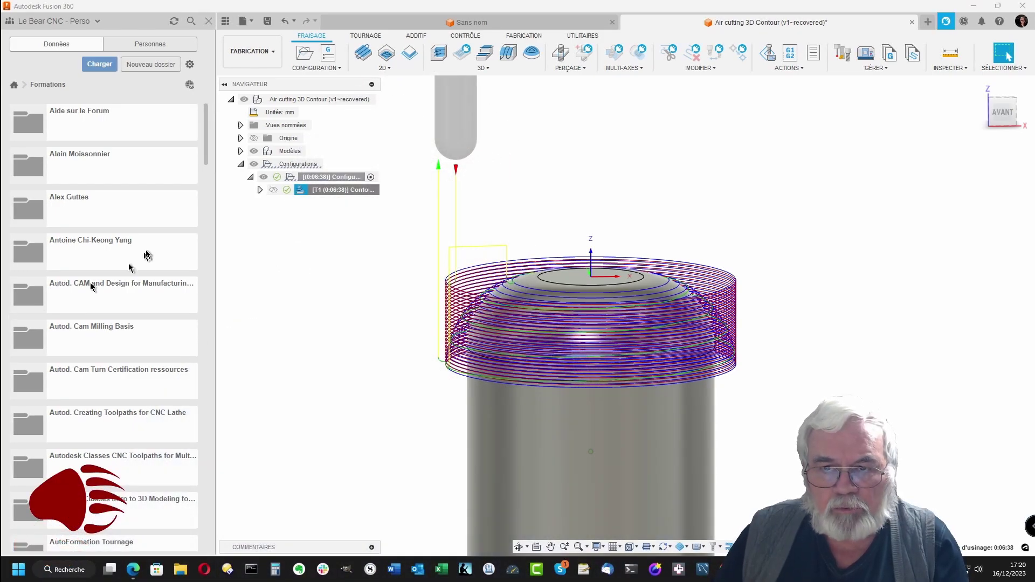
Step: Create a new 3D Contour milling operation in the existing setup with its default parameters
click(326, 182)
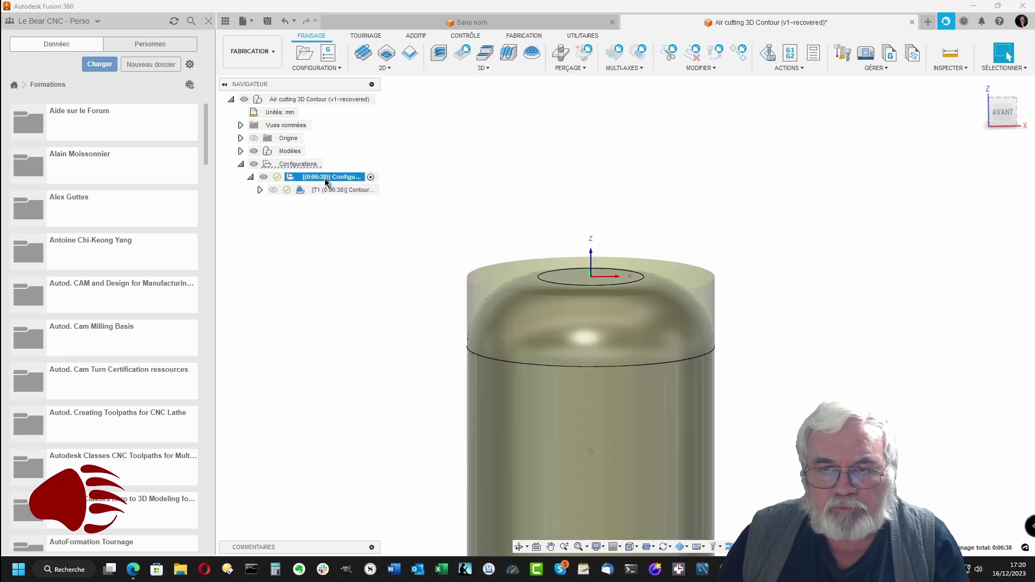
right_click(326, 182)
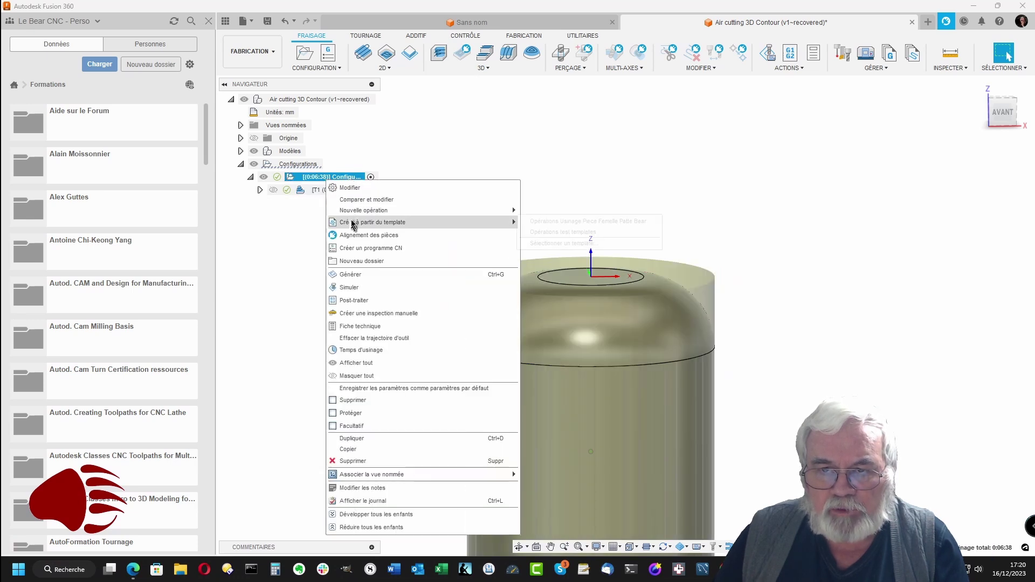
mouse_move(353, 217)
mouse_move(548, 225)
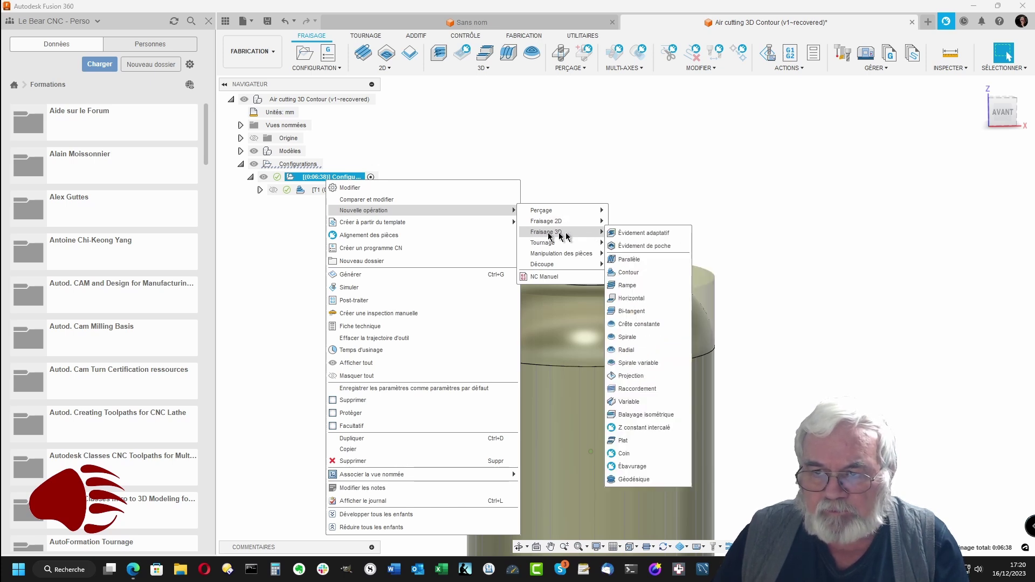
click(629, 273)
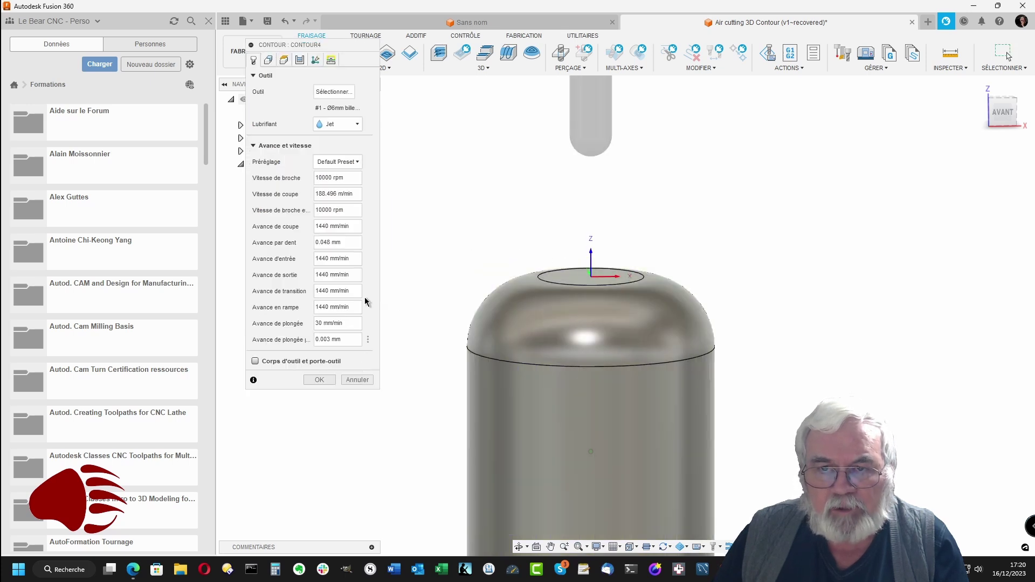
click(321, 380)
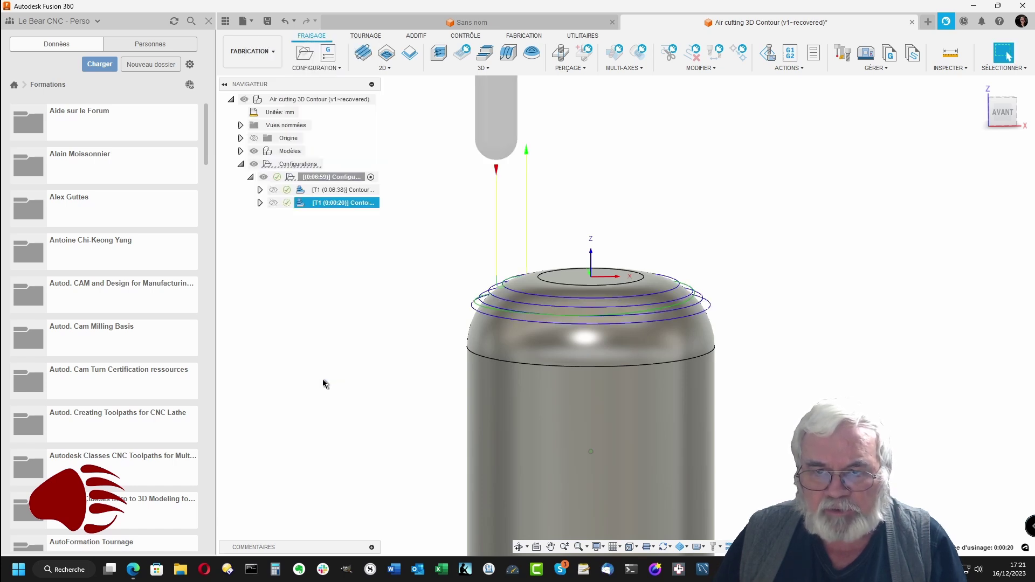
Step: Suppress the original Contour2 operation and accept the removal of its toolpath
click(334, 190)
right_click(317, 195)
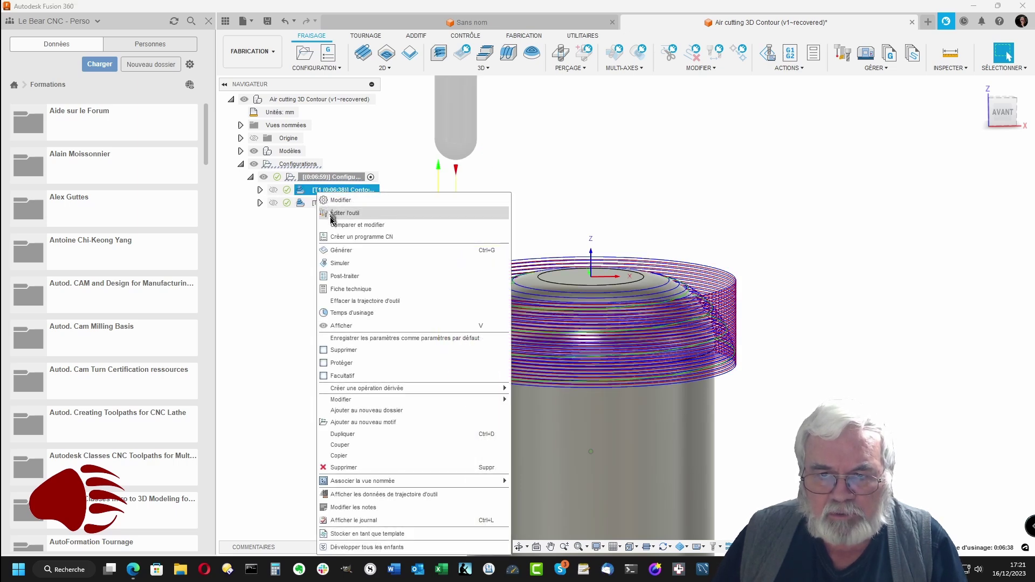
click(323, 352)
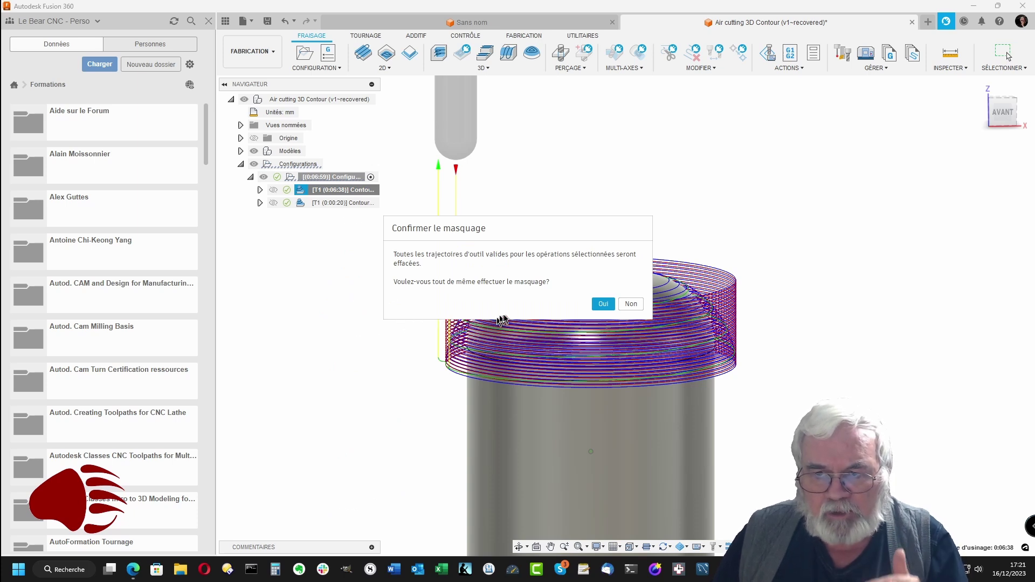
click(602, 305)
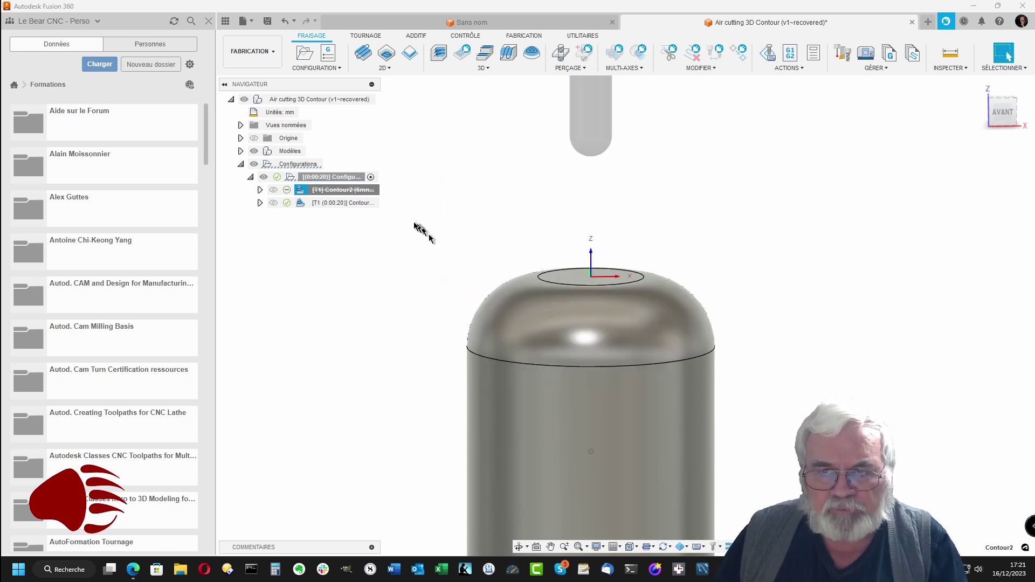
Step: Simulate the new contour operation and examine from several angles how the ball end mill cuts the stock around the dome
click(345, 203)
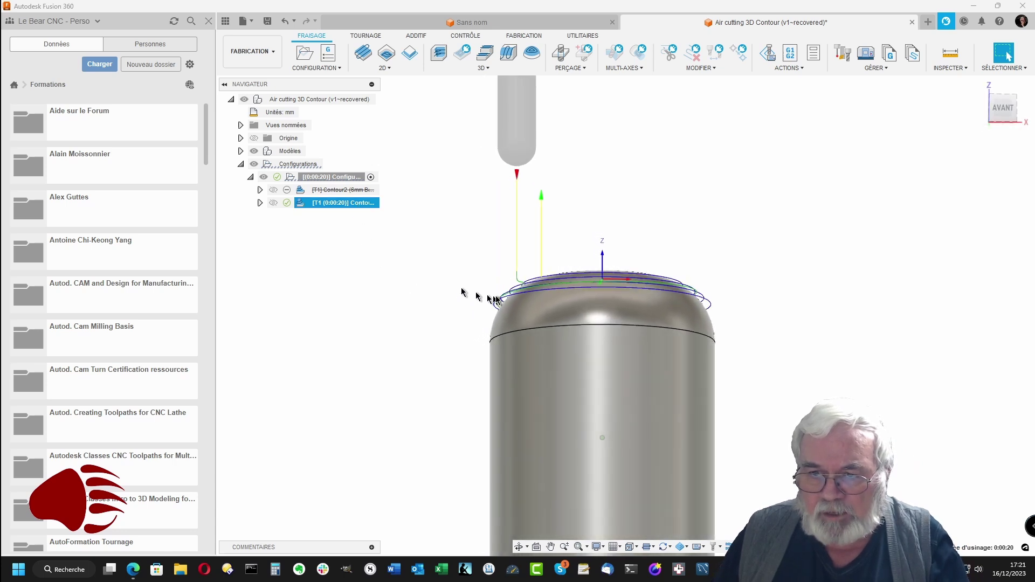
shift+middle_drag(516, 304, 537, 327)
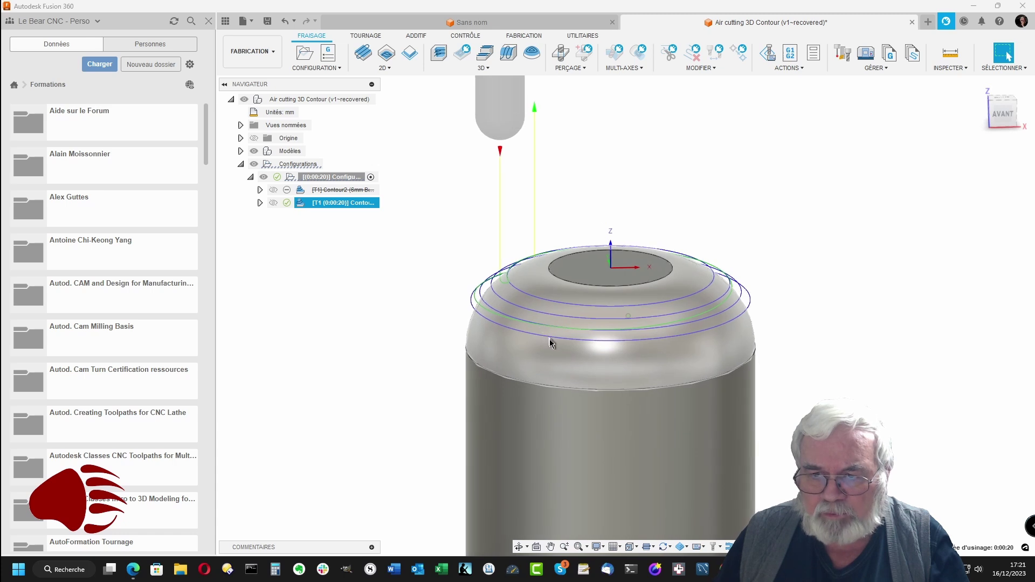
right_click(359, 203)
click(381, 274)
click(626, 505)
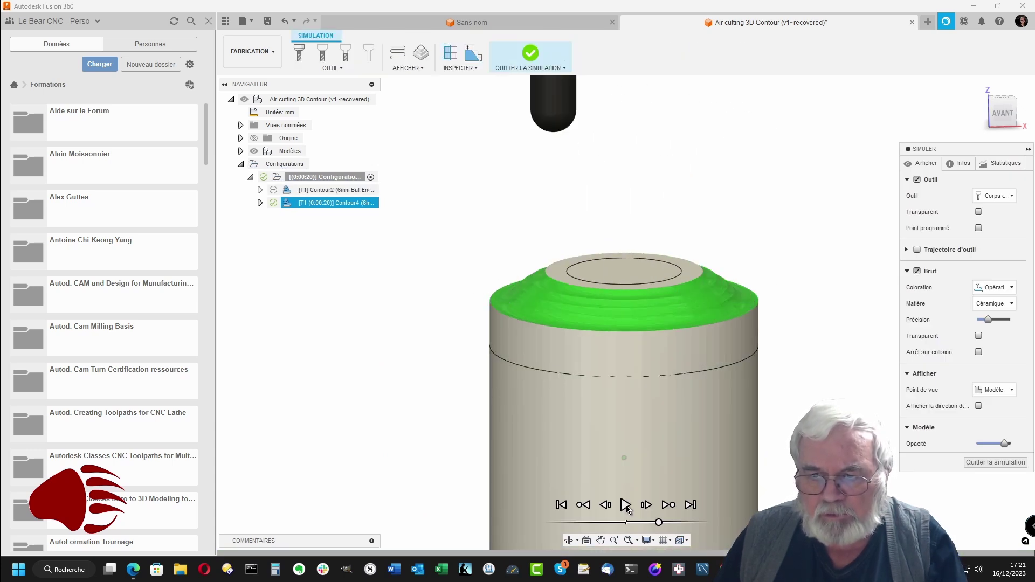
click(626, 505)
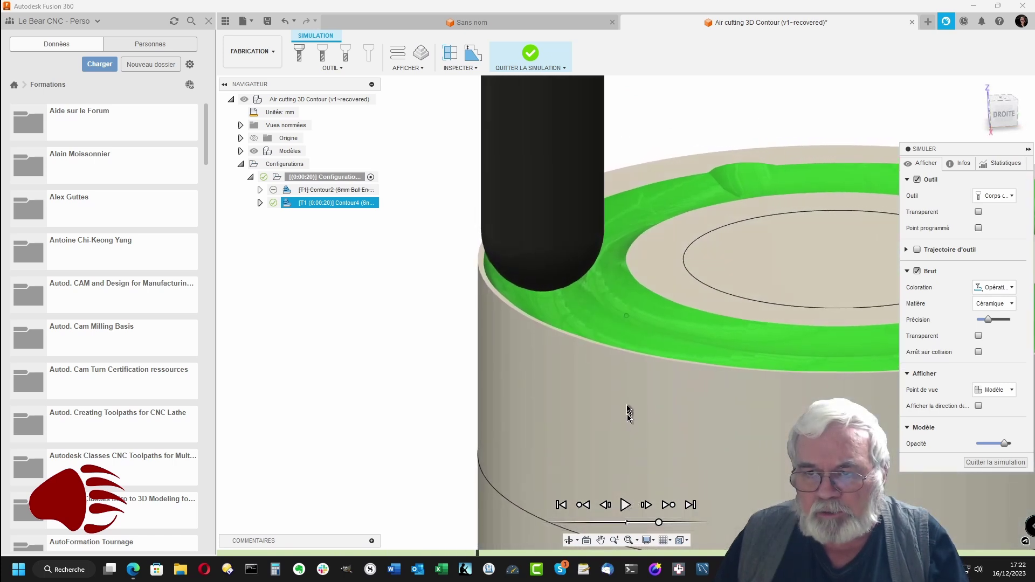
mouse_move(628, 407)
shift+middle_down()
mouse_move(611, 367)
mouse_move(617, 306)
mouse_move(589, 292)
mouse_move(587, 305)
mouse_move(571, 283)
shift+middle_up()
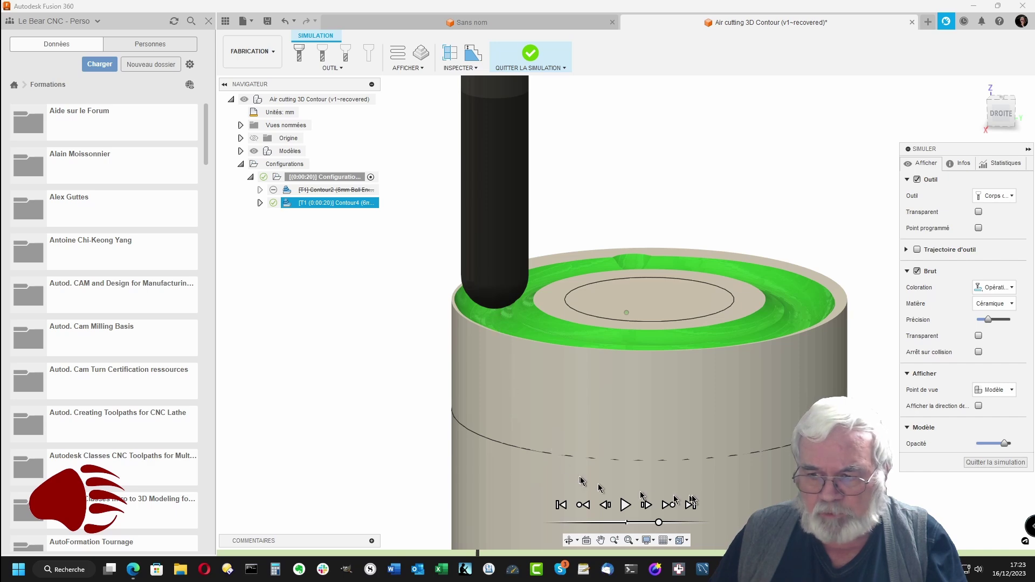
click(983, 463)
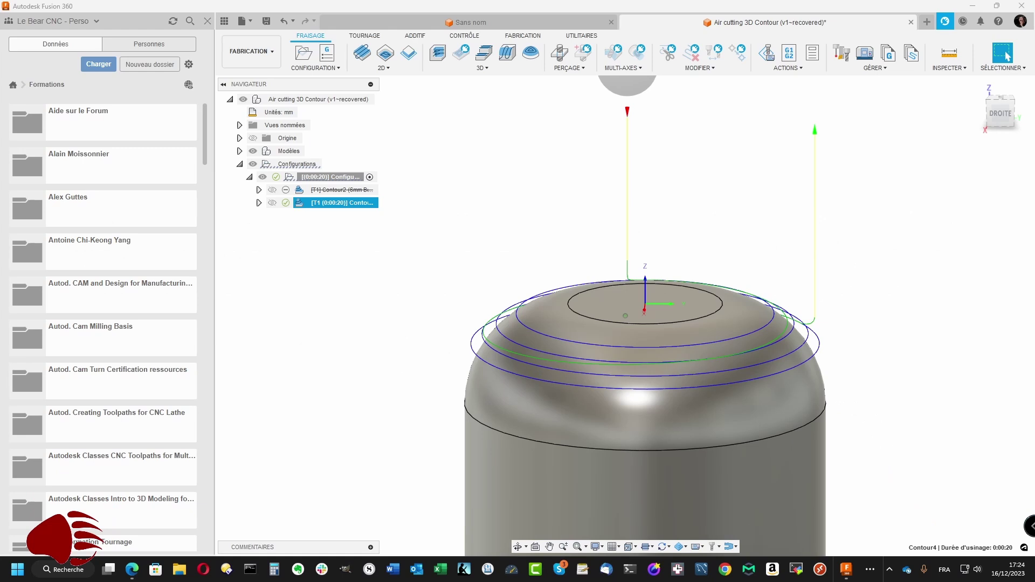
Step: Enable bottom-to-top ordering (Tri du bas vers le haut) in the new contour operation's passes and regenerate it
right_click(328, 206)
click(353, 211)
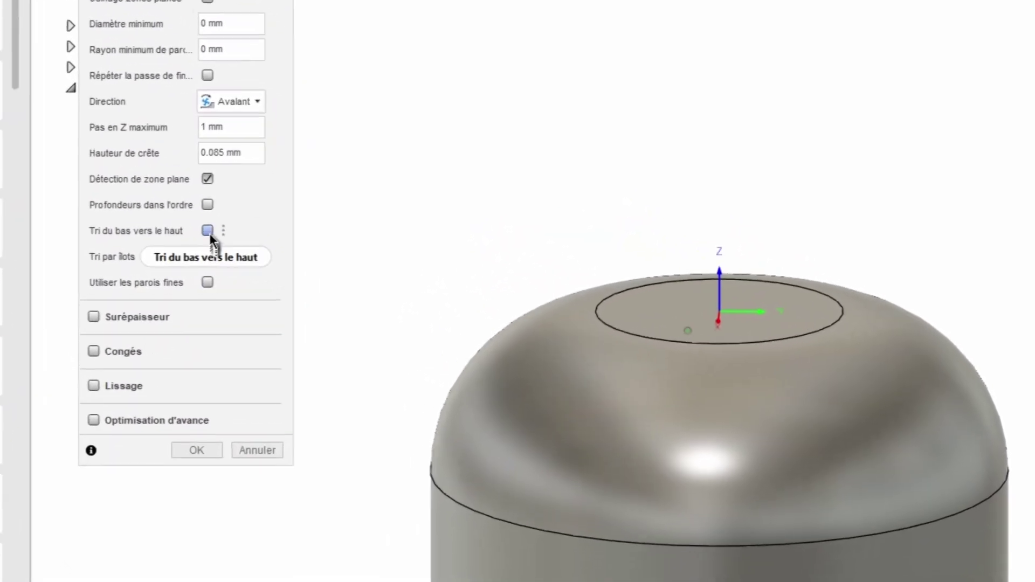
click(208, 232)
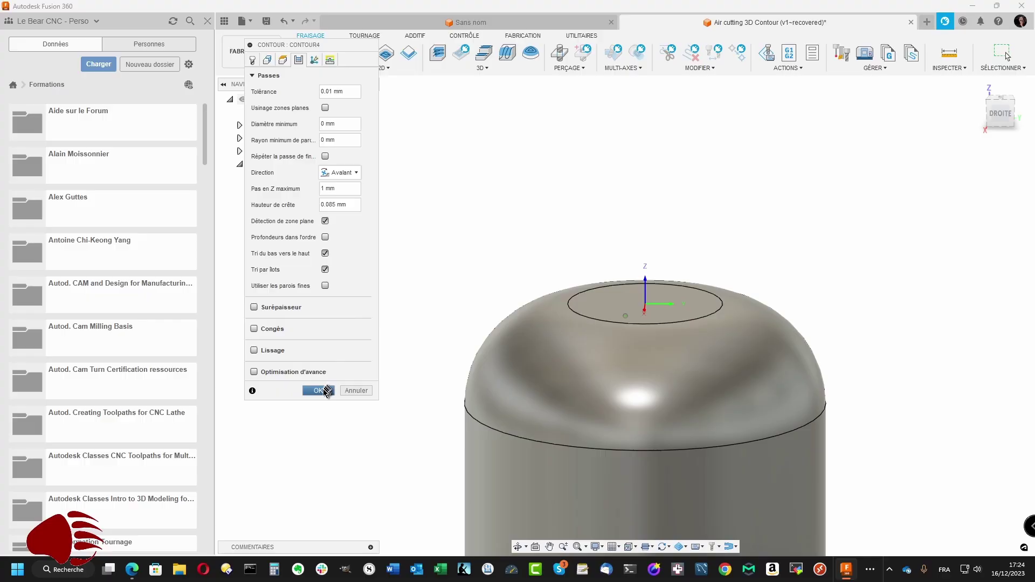
click(170, 464)
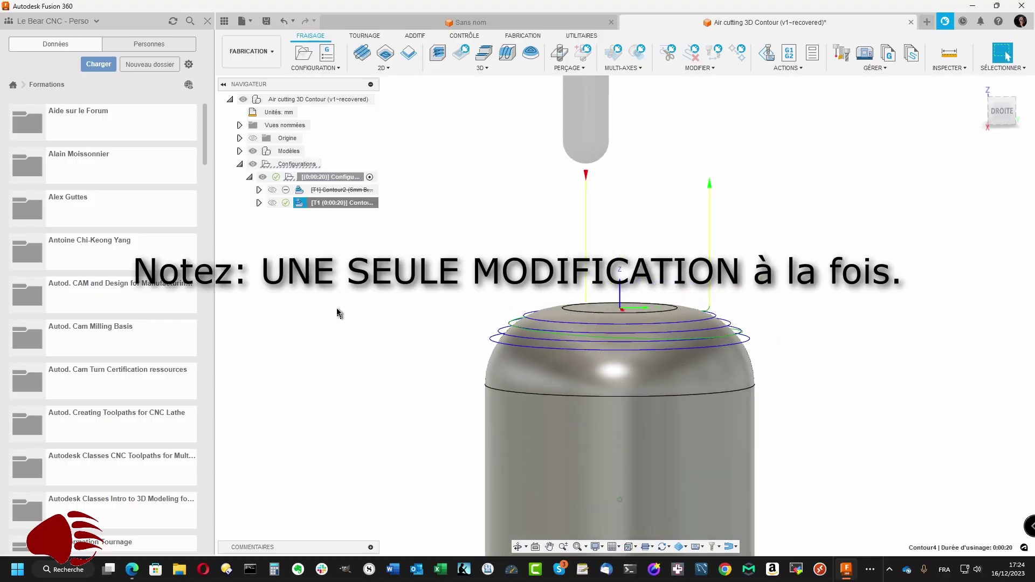
Step: Rerun the machining simulation with bottom-to-top ordering, check the cut shape and exit the simulation
right_click(343, 204)
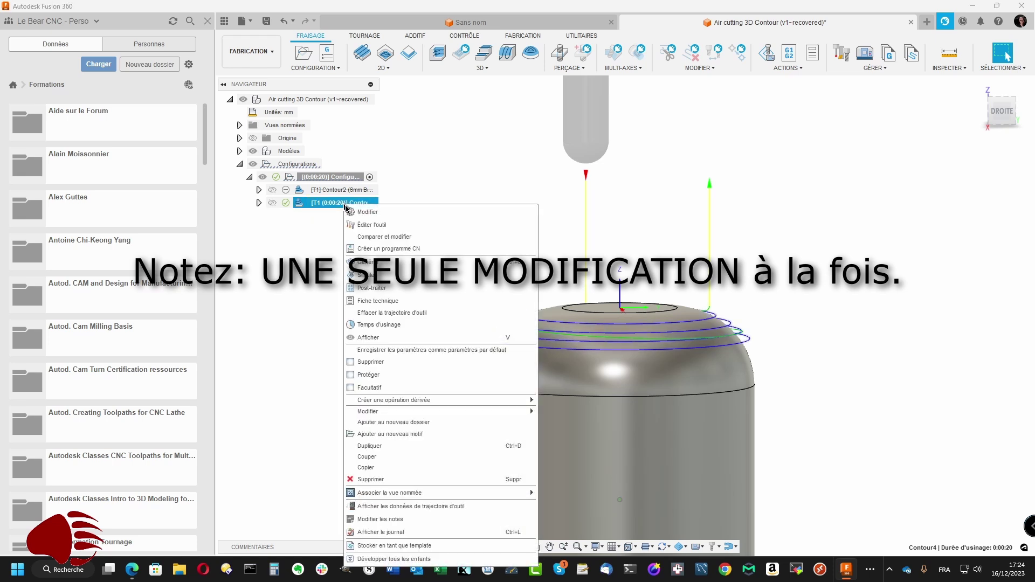
click(367, 276)
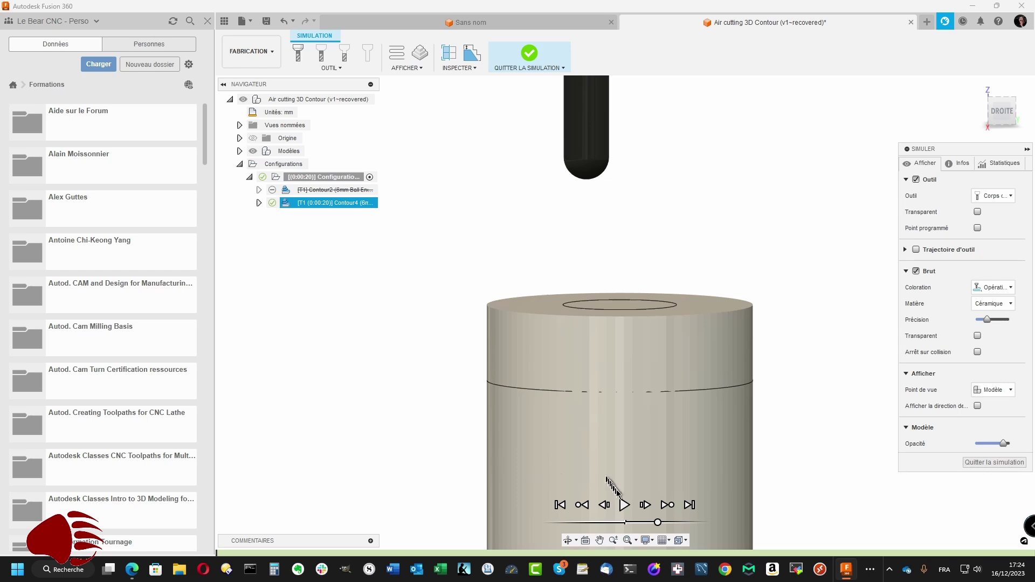
click(624, 504)
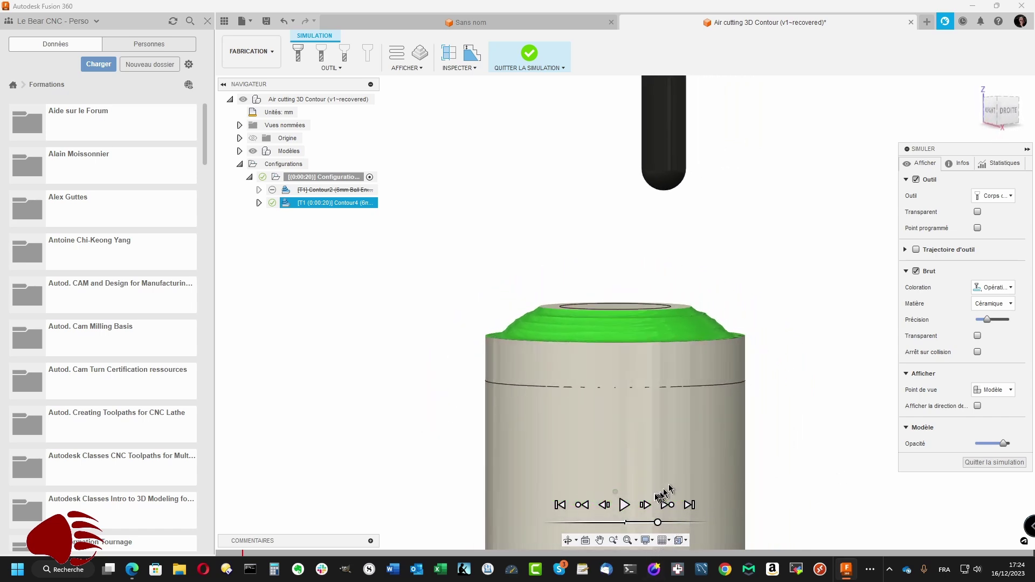
click(986, 462)
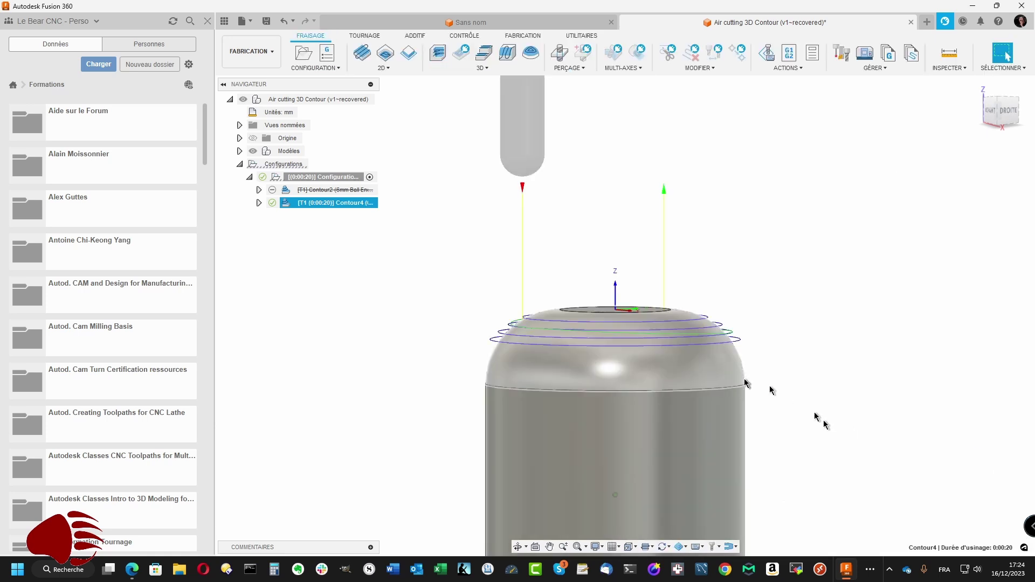
Step: Set the Contour4 operation's machining boundary (Limite d'usinage) to Sélection and pick the circular edge at the base of the dome
double_click(597, 332)
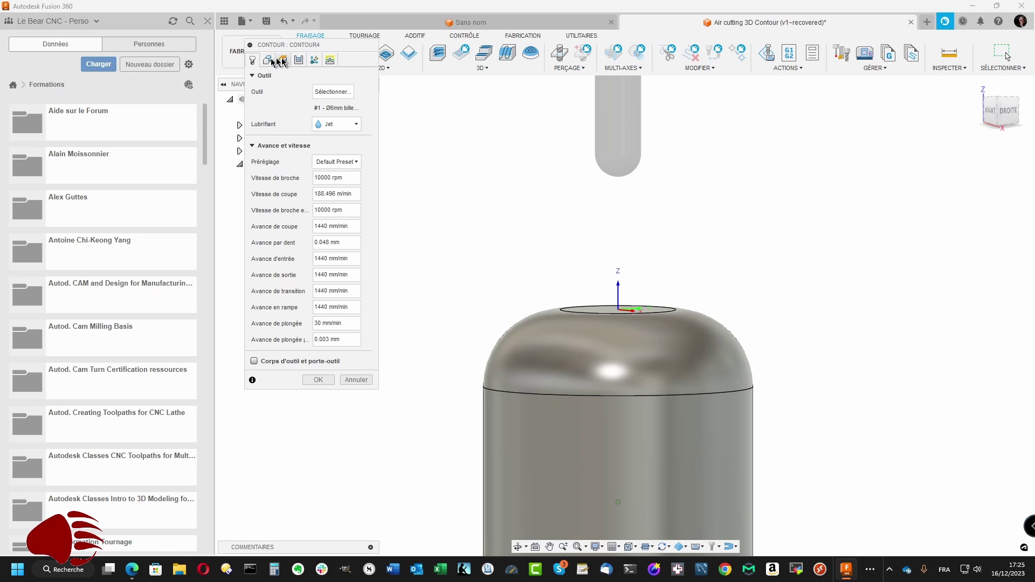
click(298, 60)
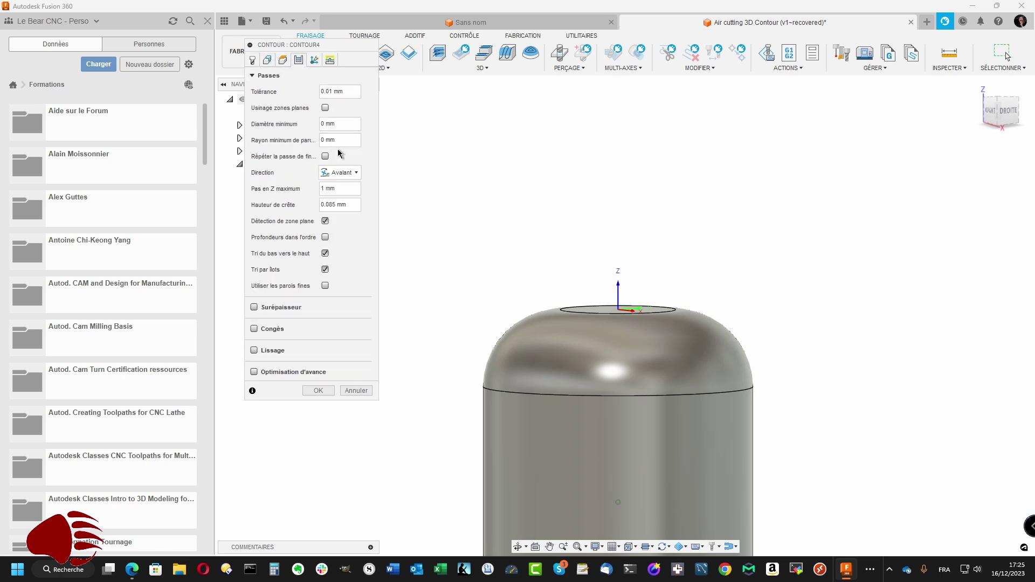
click(267, 60)
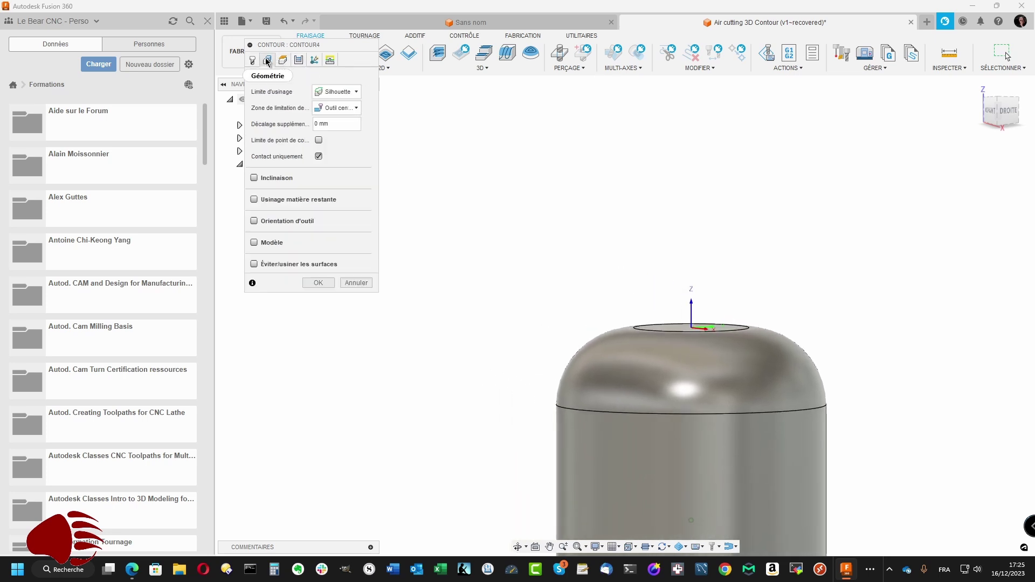
drag(305, 44, 422, 156)
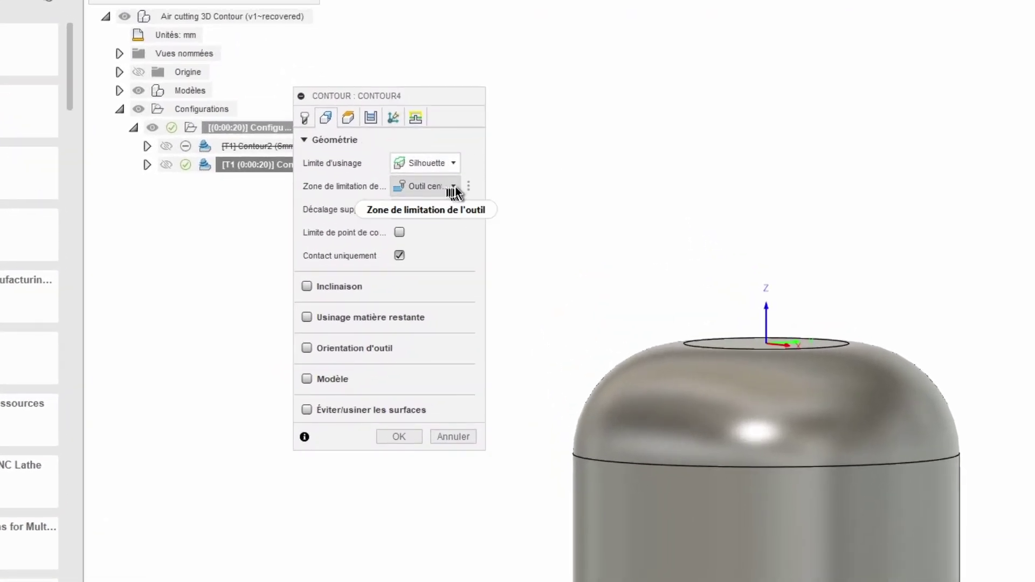
mouse_move(458, 187)
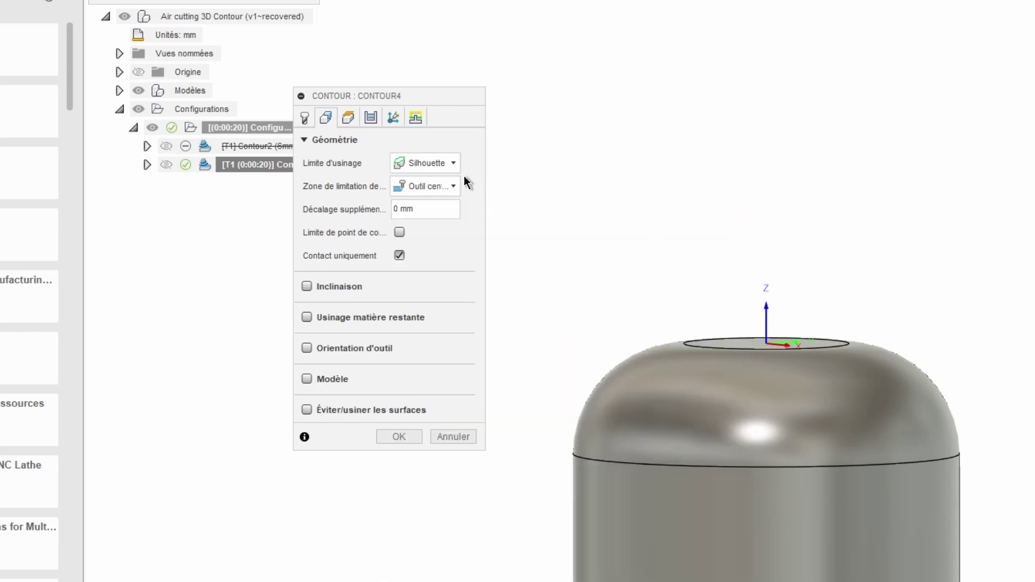
click(453, 163)
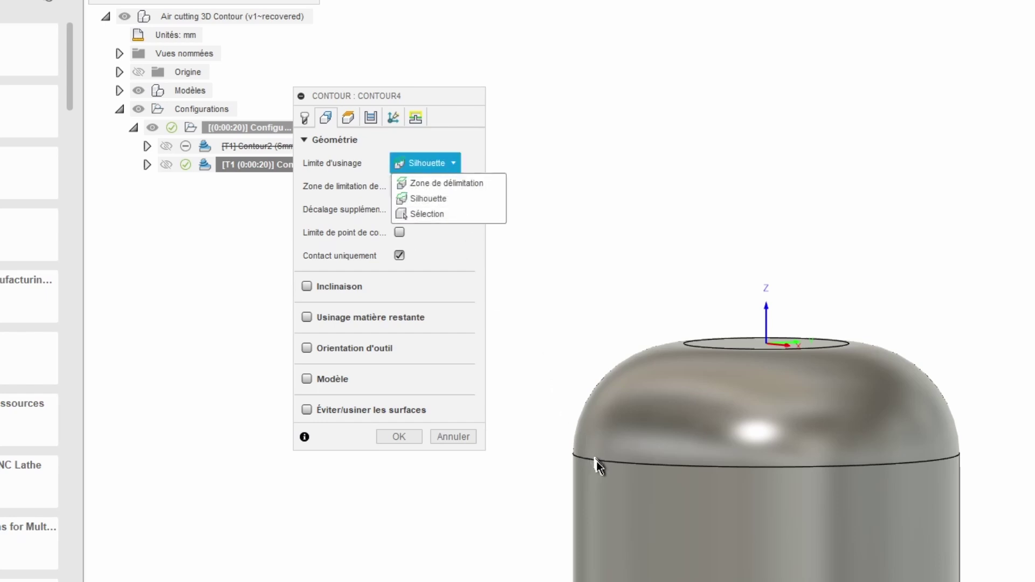
click(428, 215)
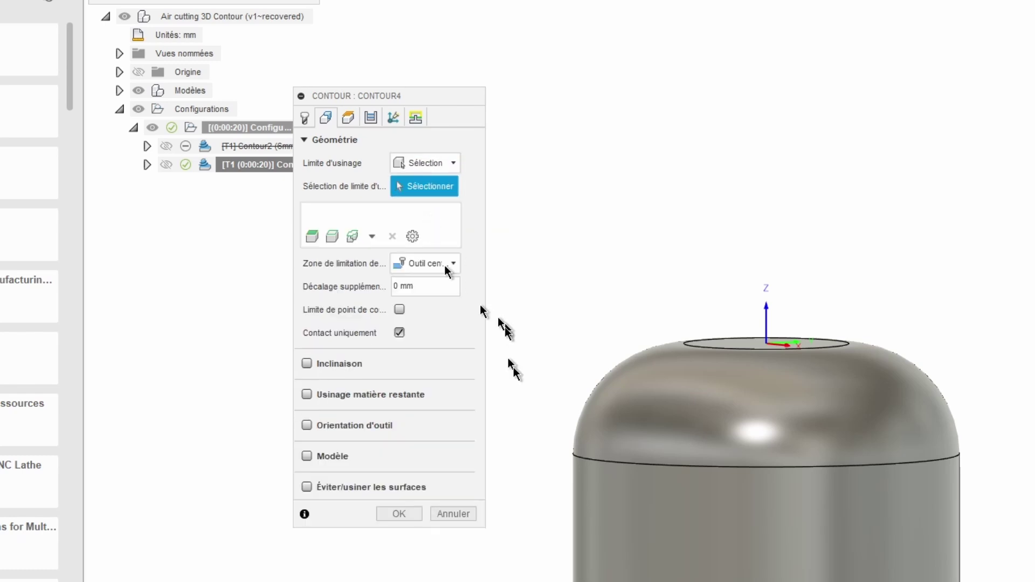
click(641, 467)
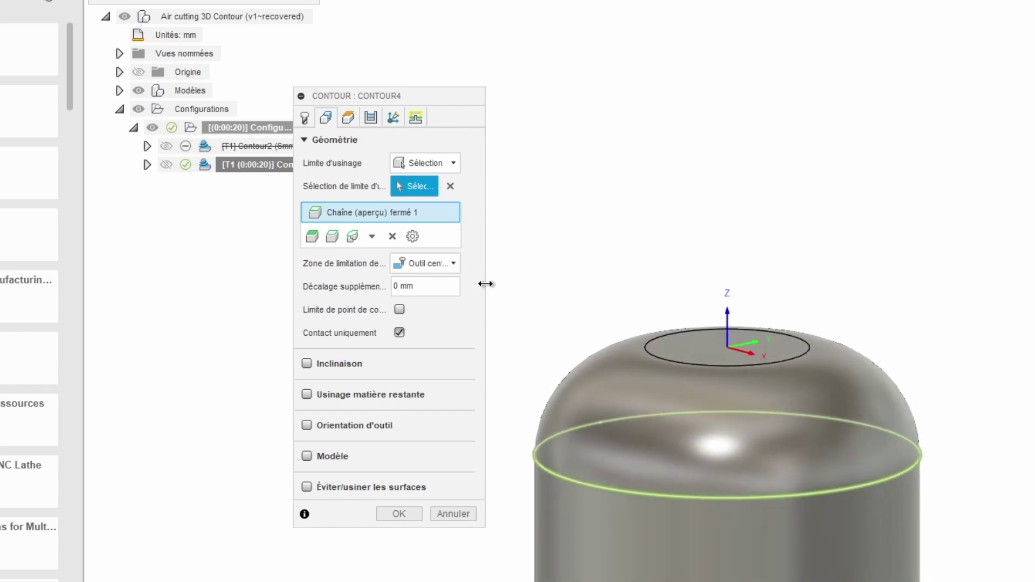
Step: Set the tool containment to outside the boundary (Outil à l'extérieur de la limite) and regenerate the Contour4 toolpath
click(454, 264)
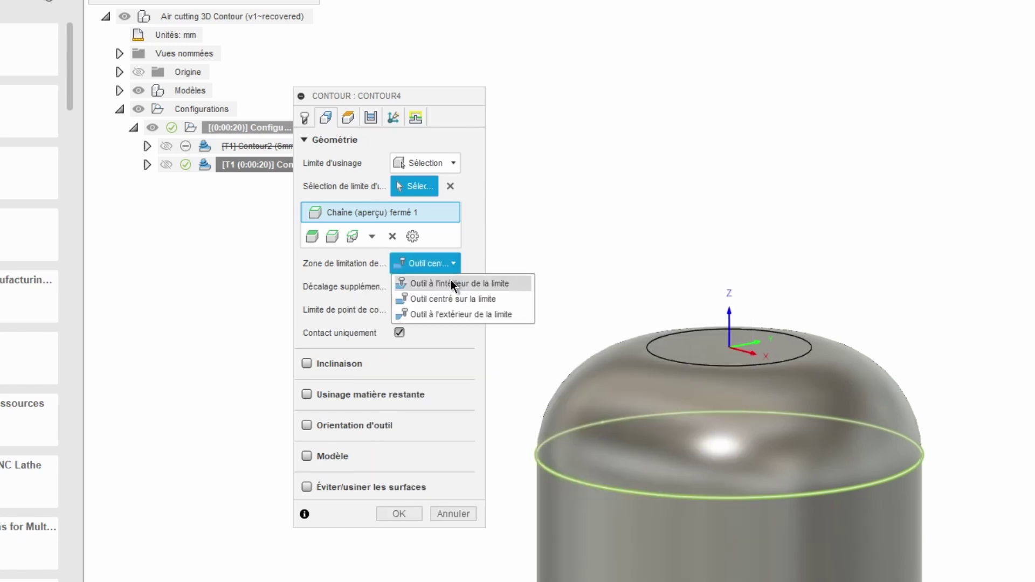
click(445, 317)
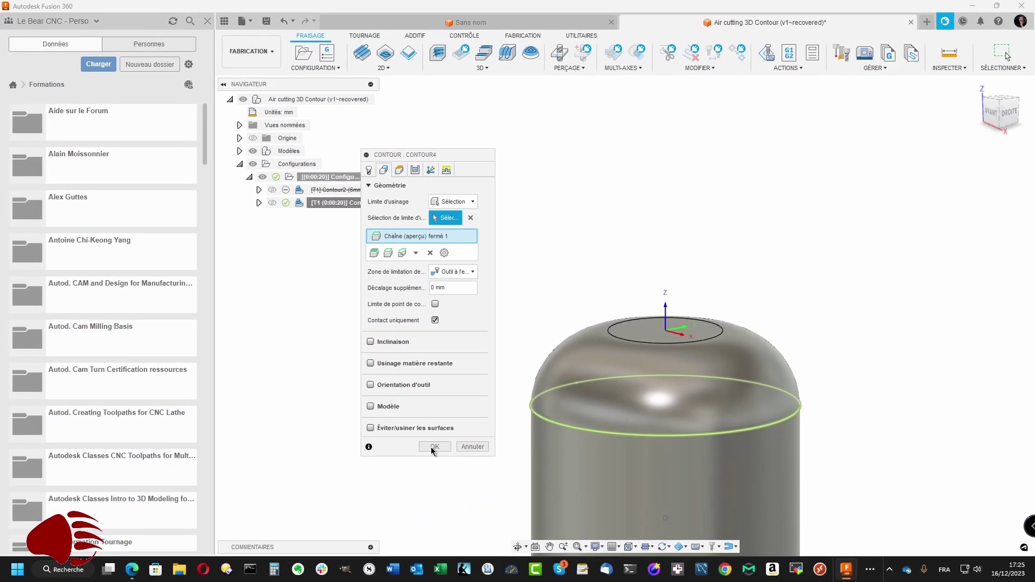
click(434, 447)
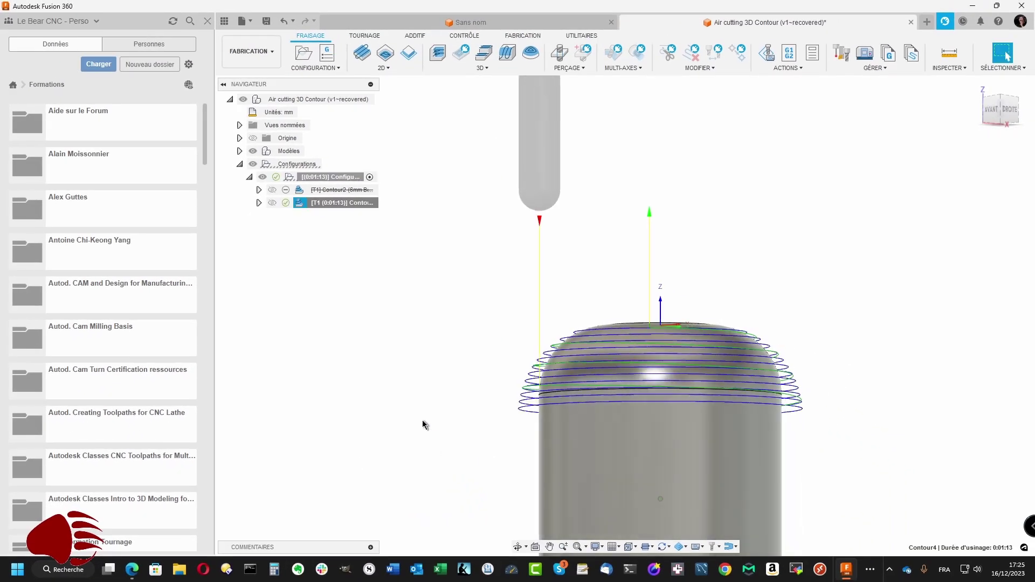
Step: Simulate Contour4 with the selected boundary, inspect the cut stock around the dome and exit the simulation
right_click(350, 204)
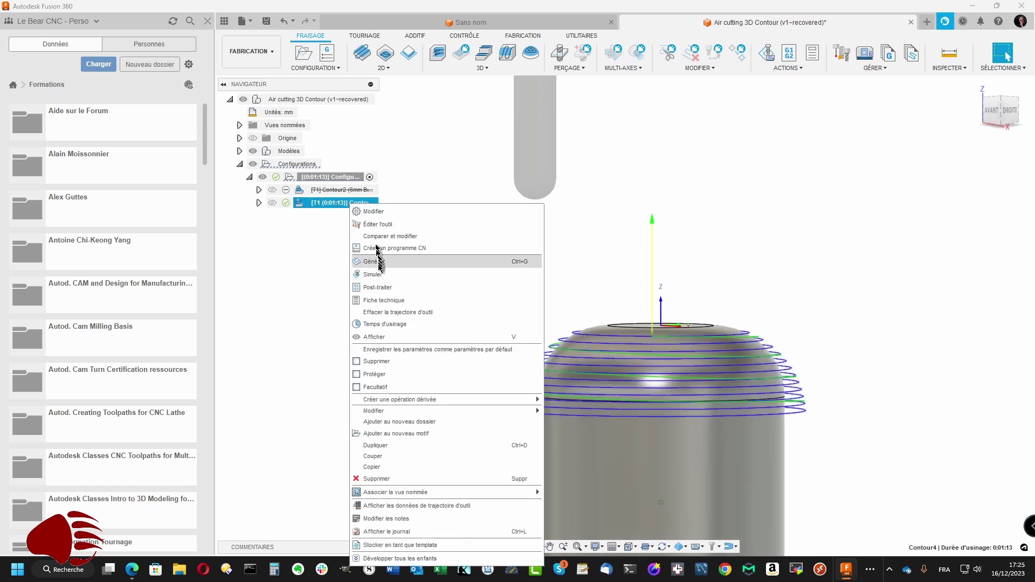
click(380, 275)
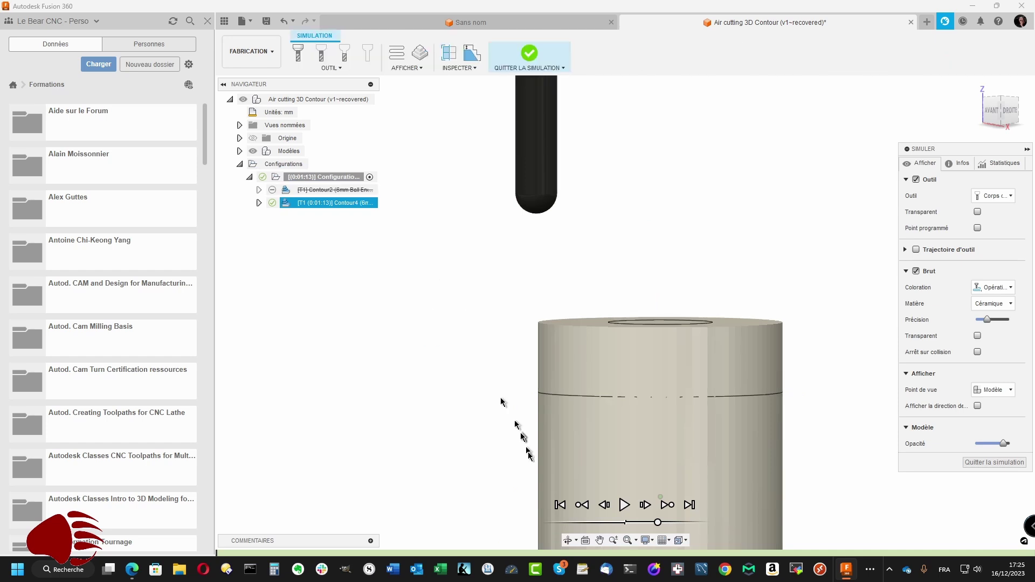
click(625, 505)
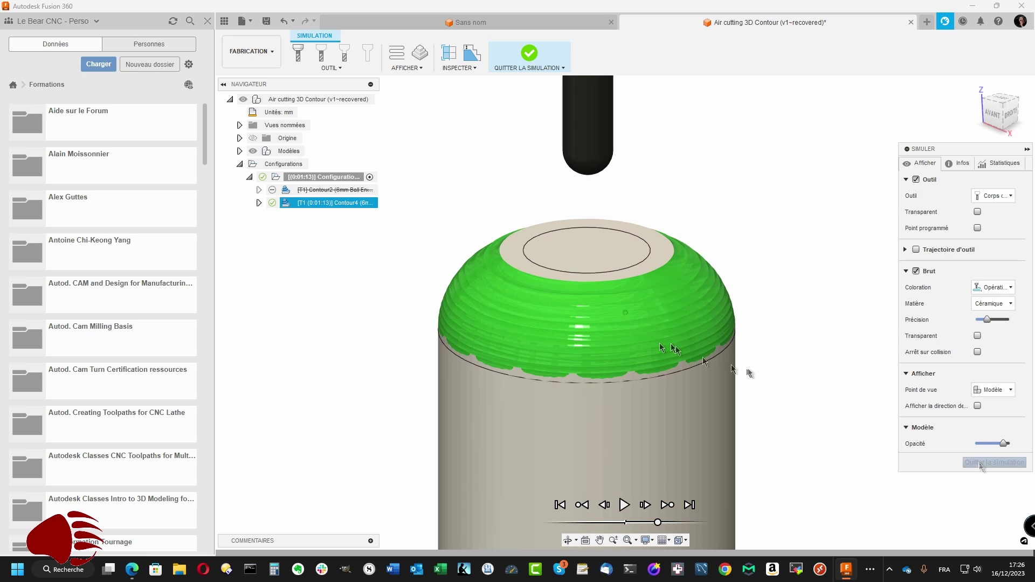
click(981, 465)
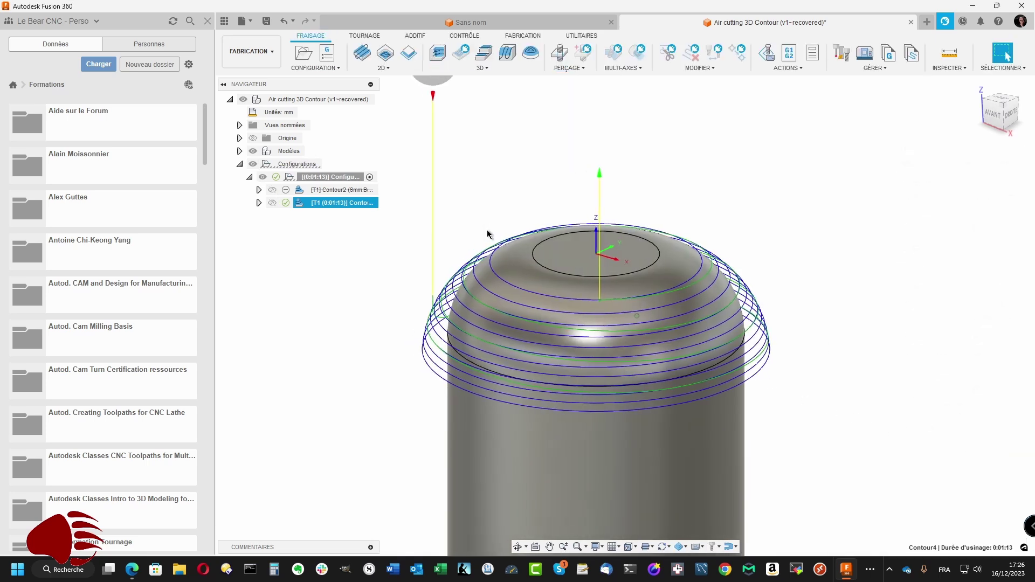
Step: Review Contour4's machining boundary and tool containment settings, and accept them without changes
right_click(360, 209)
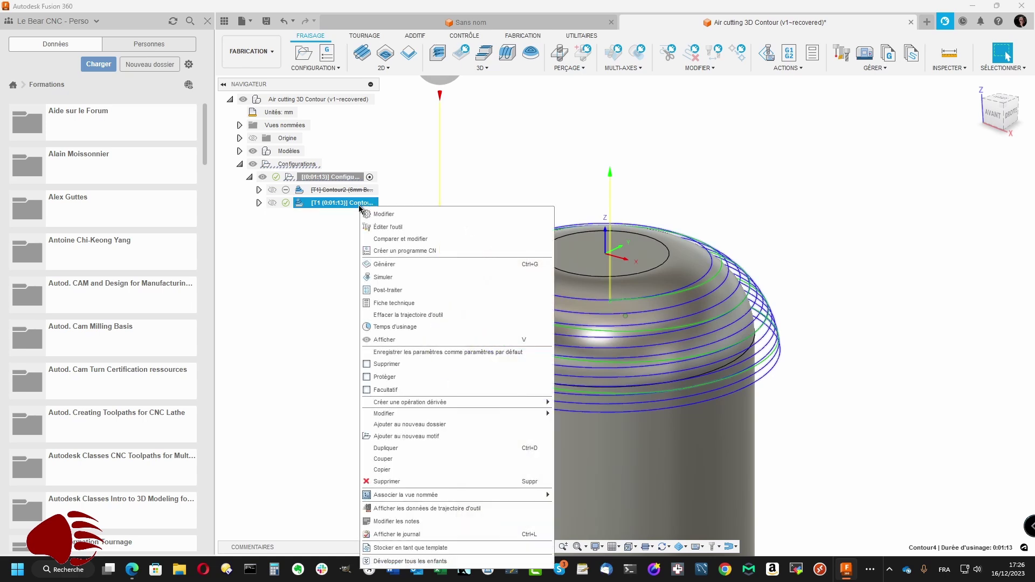
click(380, 214)
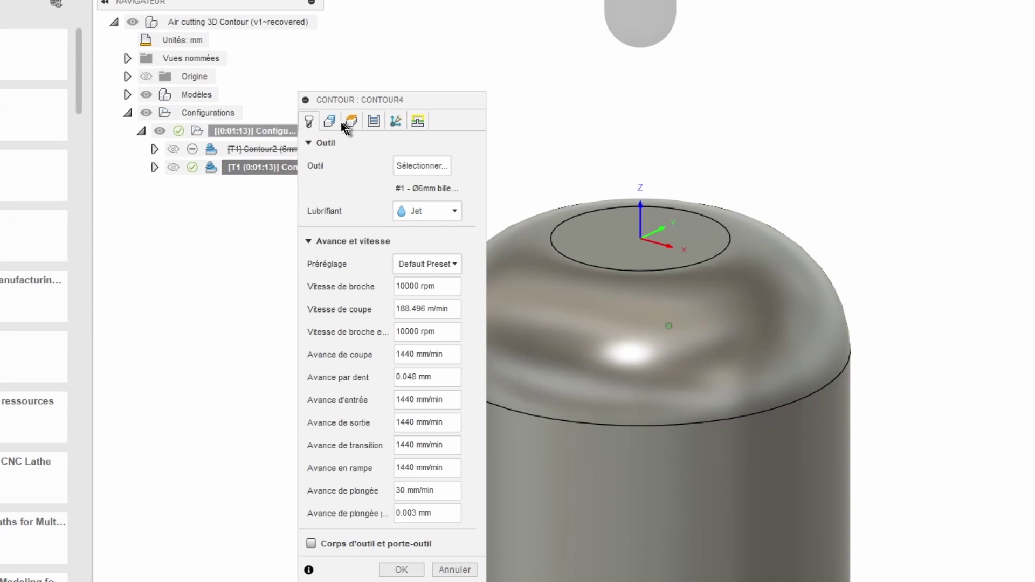
click(330, 122)
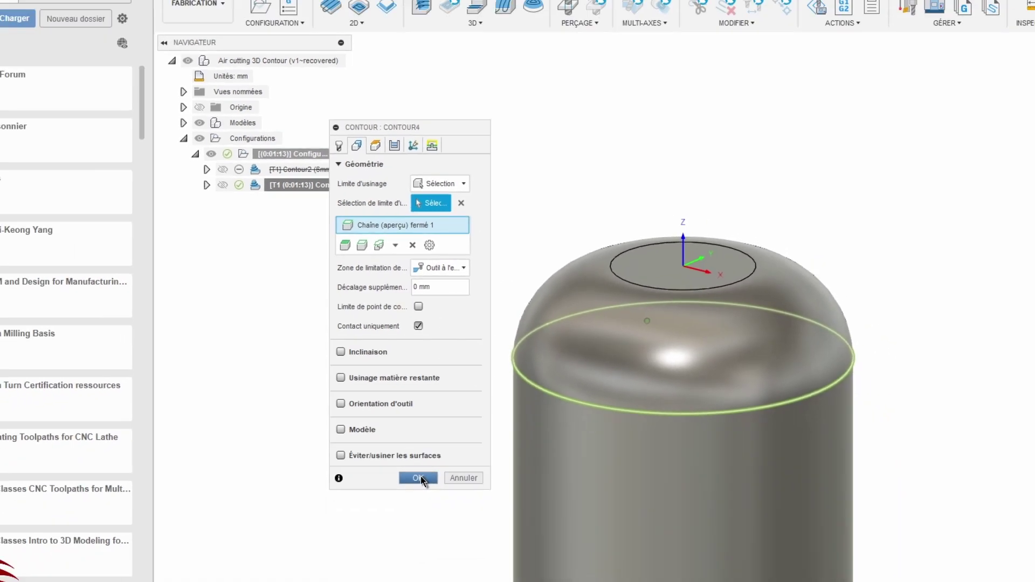
click(416, 508)
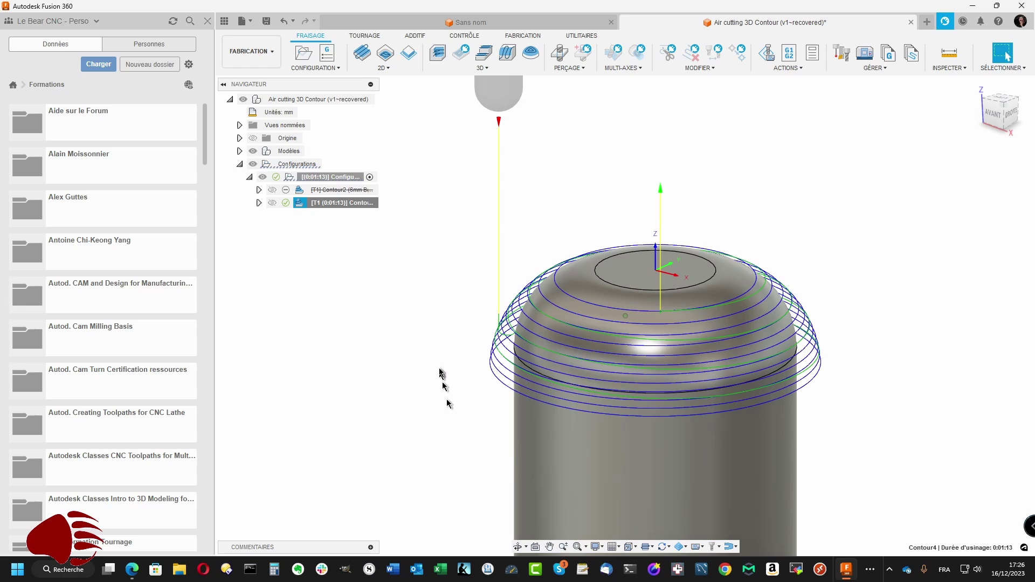
Step: Simulate Contour4 with the toolpath displayed, examine the lowest pass around the stock from several angles and exit the simulation
right_click(335, 205)
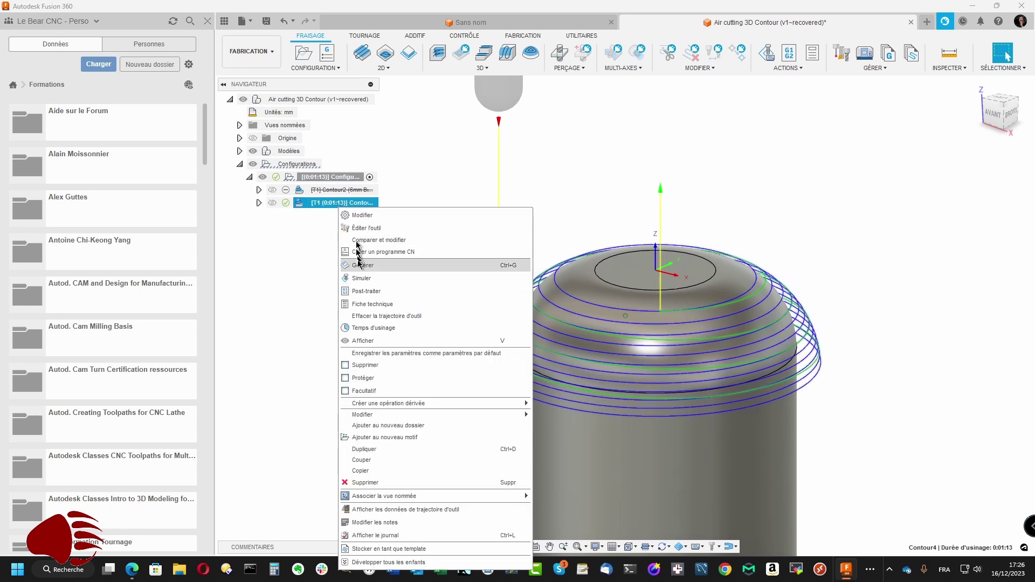
click(360, 277)
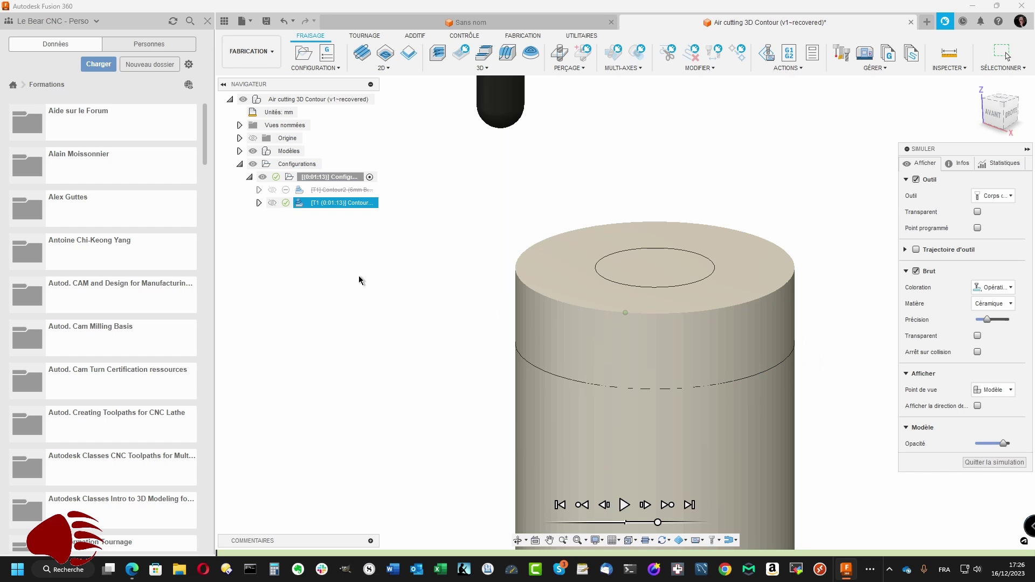
click(916, 250)
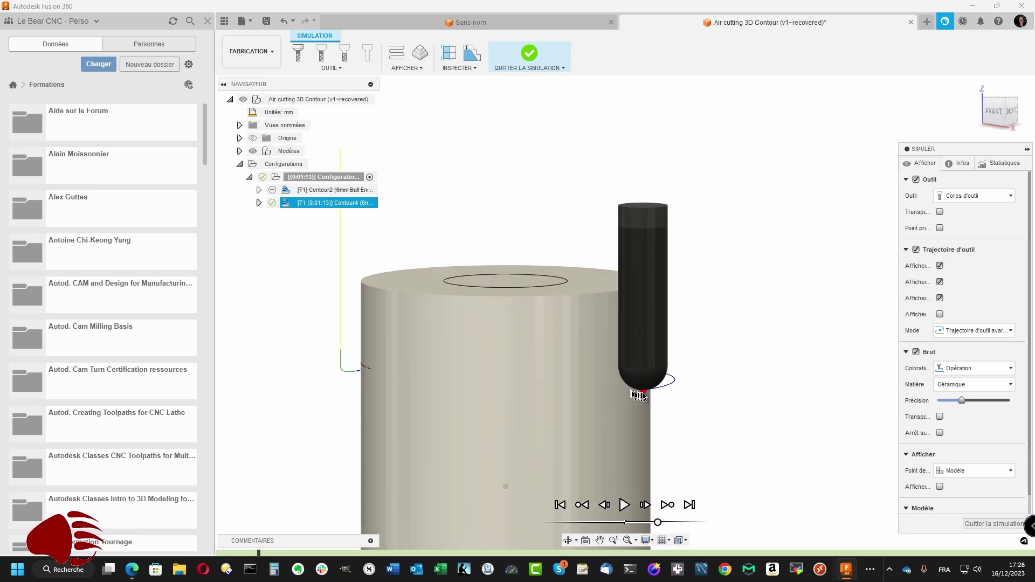
shift+middle_drag(638, 394, 658, 297)
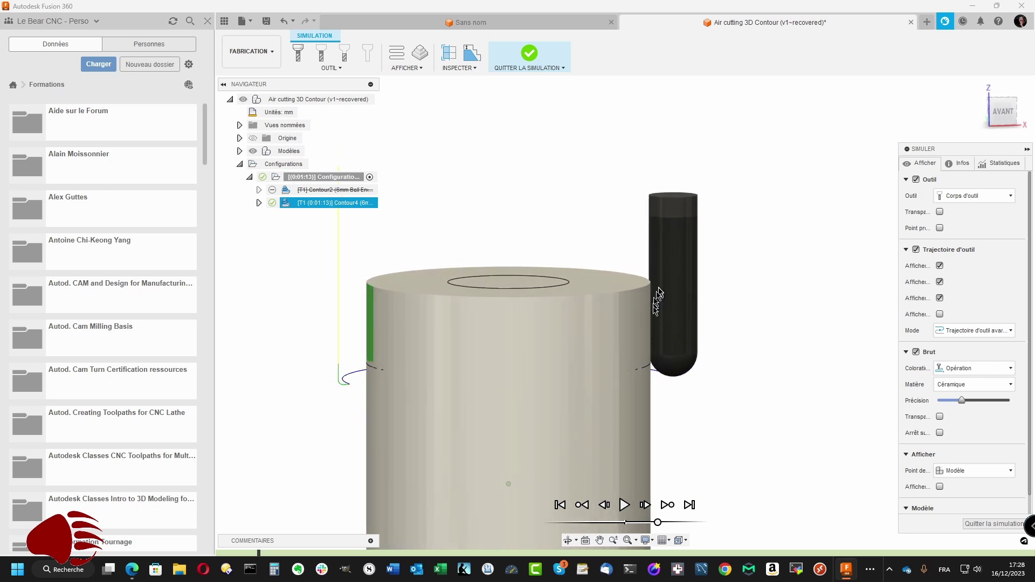
shift+middle_drag(658, 334, 363, 365)
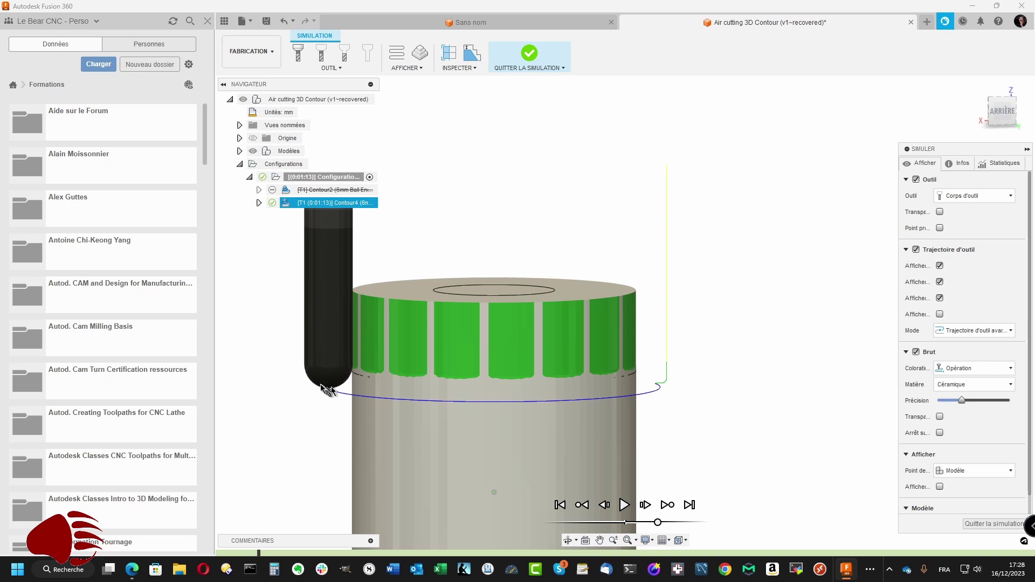
shift+middle_drag(320, 385, 599, 445)
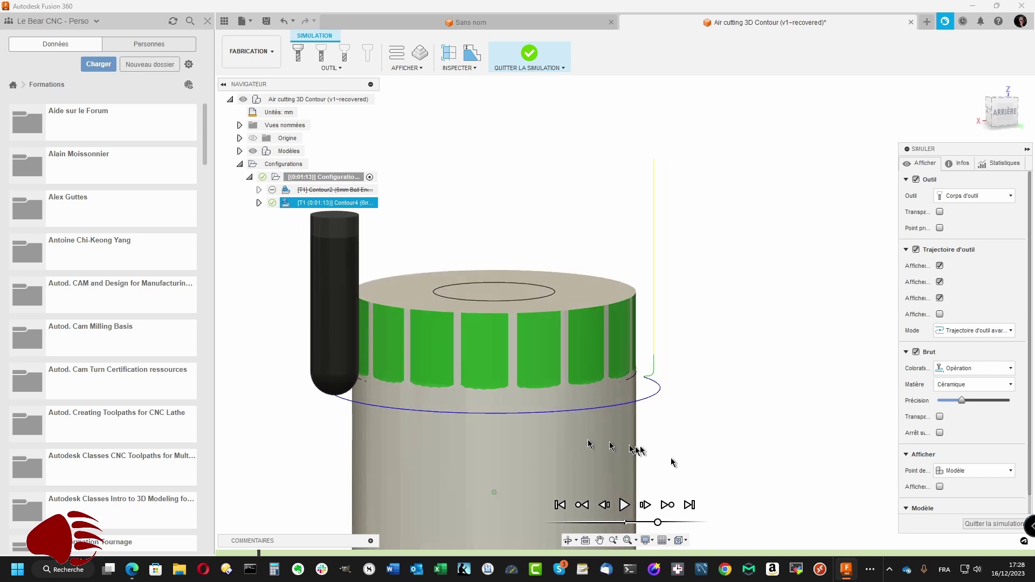
click(997, 525)
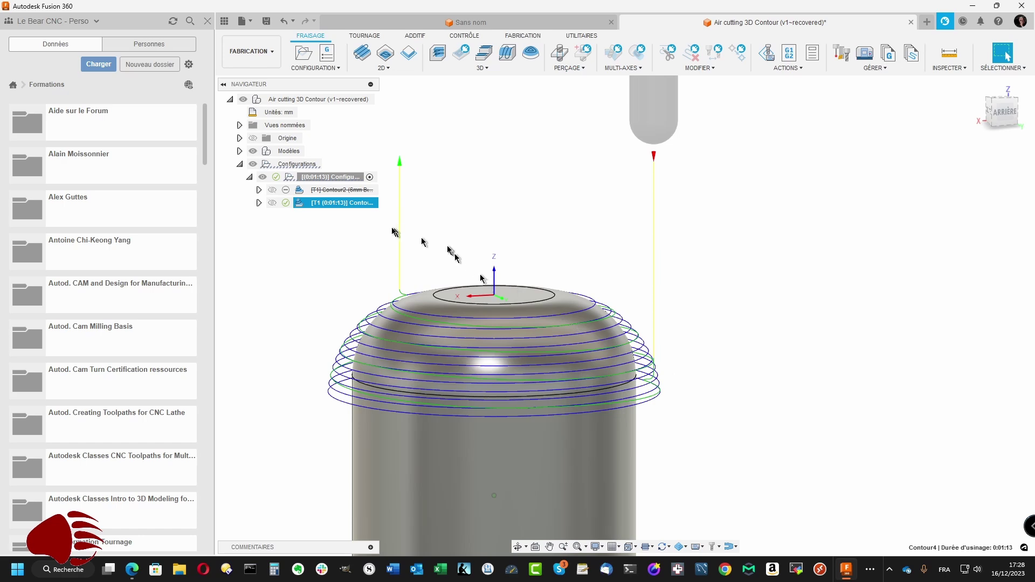
Step: Enable the contact point boundary (Limite de point de contact) in Contour4's geometry, regenerate the operation and check the toolpath around the dome
right_click(350, 204)
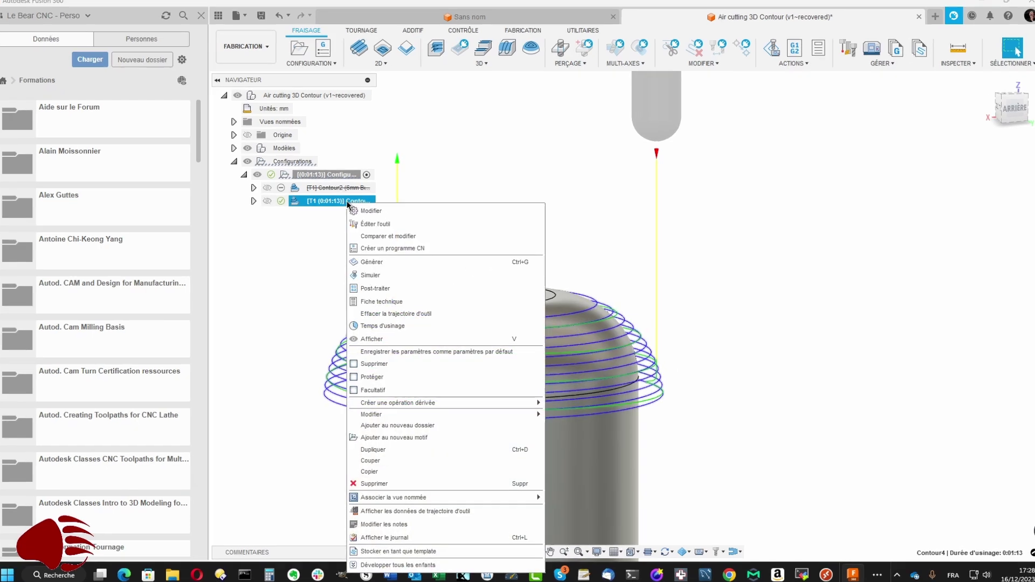
click(372, 211)
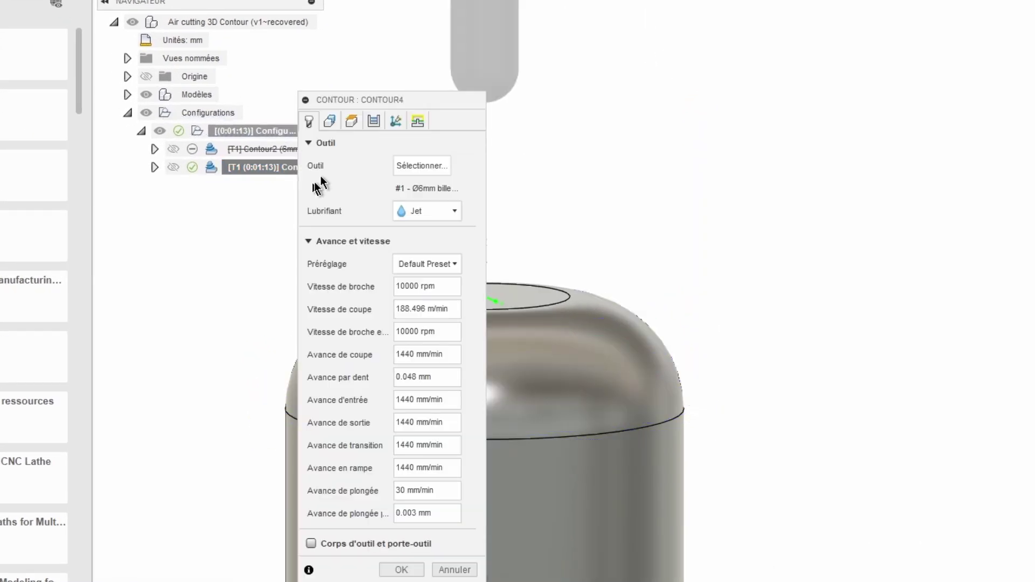
click(331, 122)
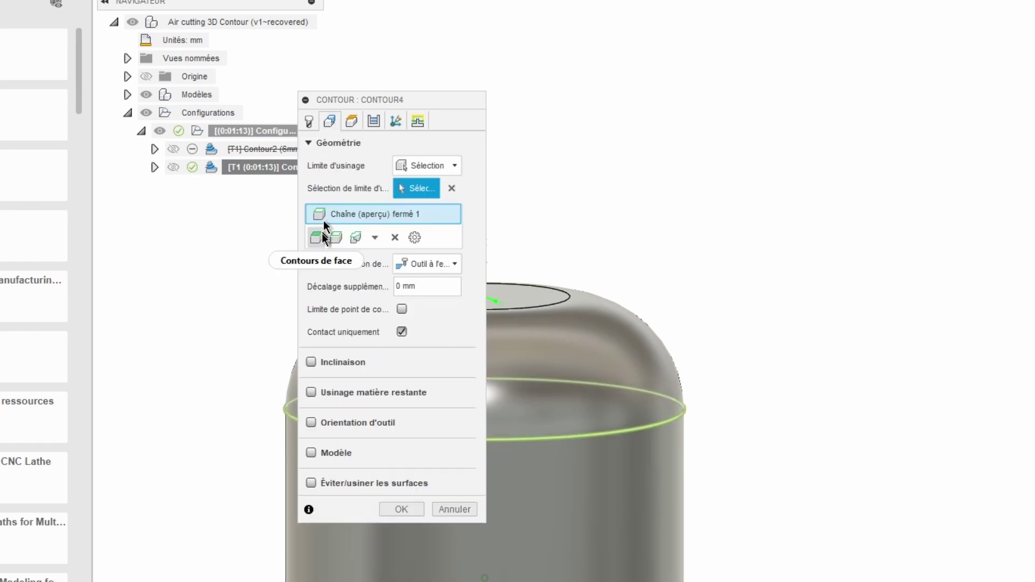
click(402, 309)
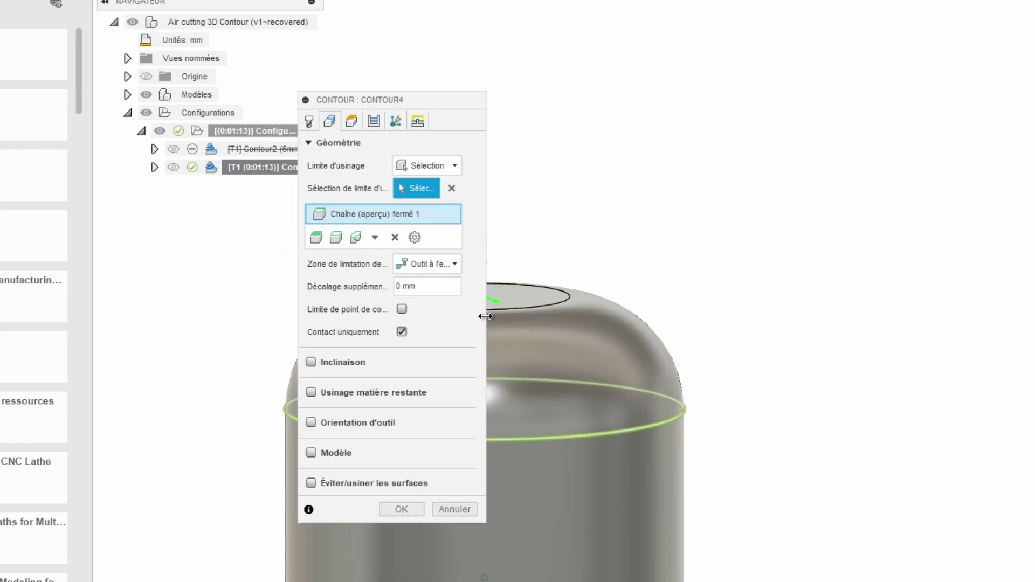
drag(485, 316, 591, 317)
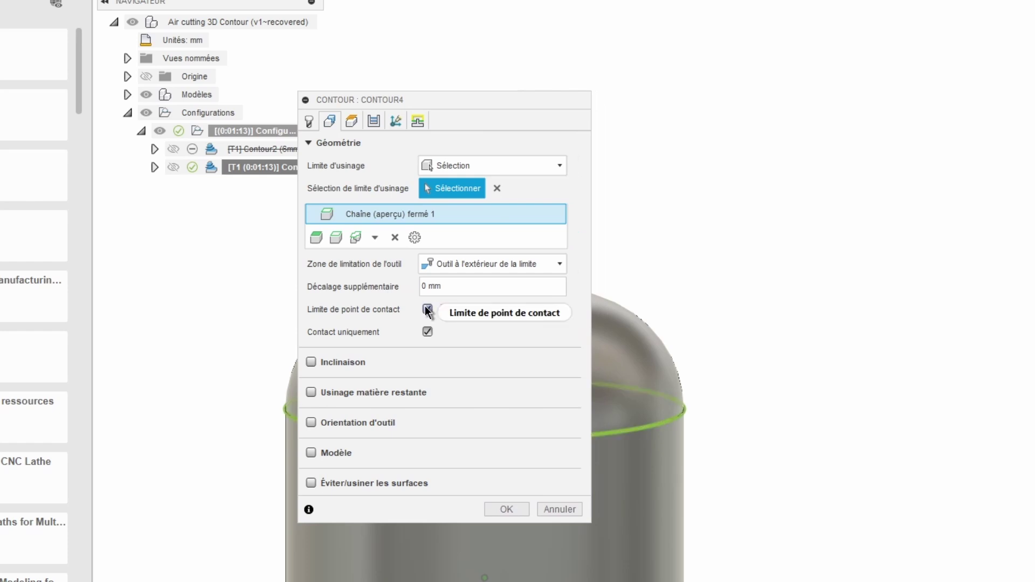
mouse_move(428, 311)
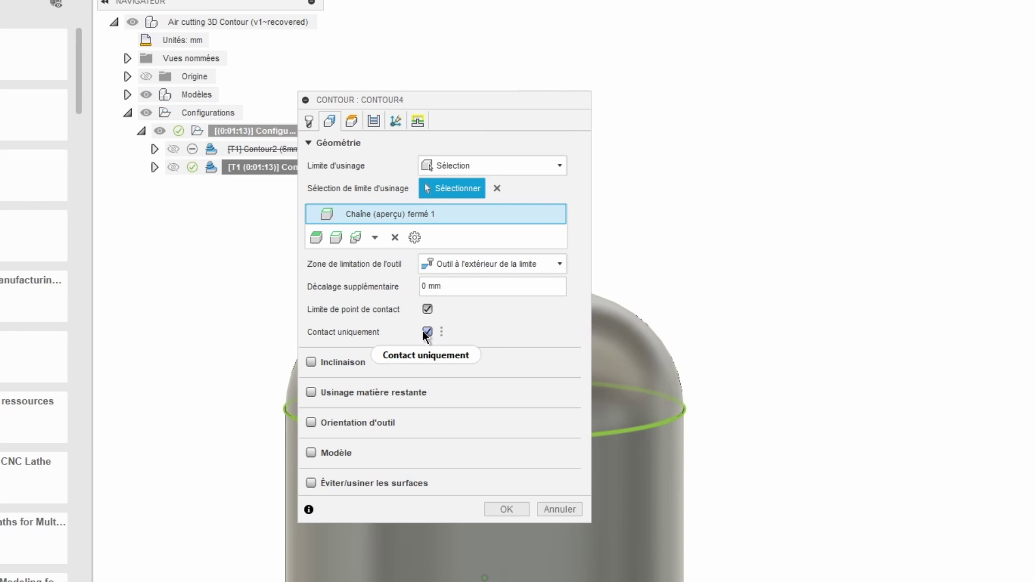
mouse_move(424, 332)
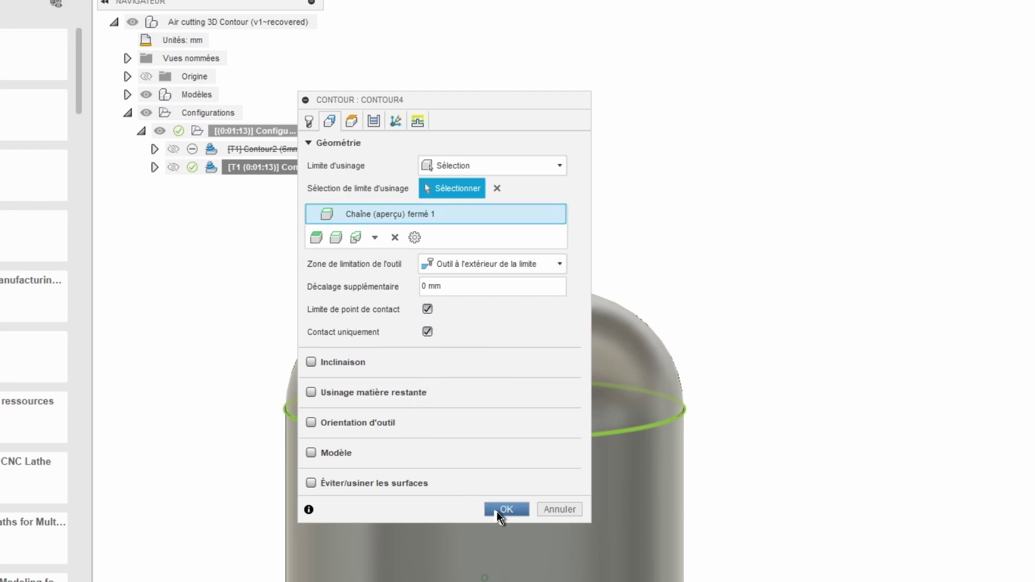
click(496, 511)
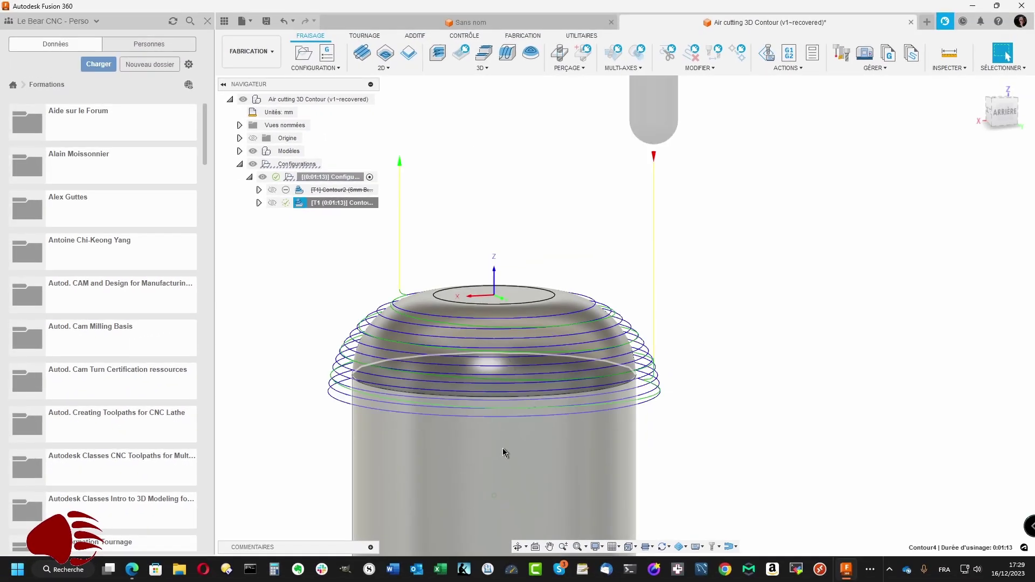
shift+middle_drag(502, 448, 519, 452)
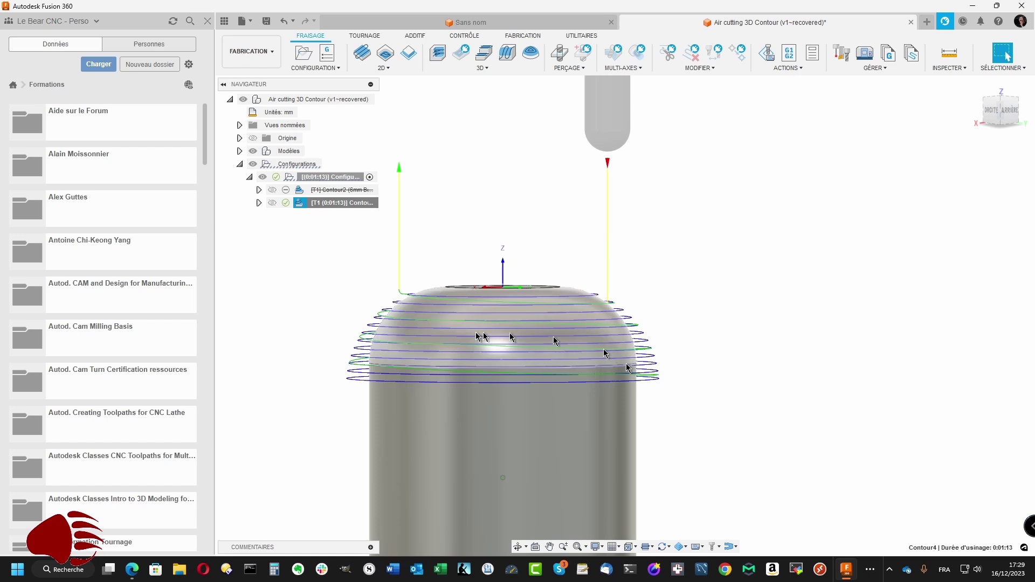
Step: Simulate Contour4 with the contact point boundary, pausing partway to examine the ball end mill and cut levels around the dome
right_click(344, 205)
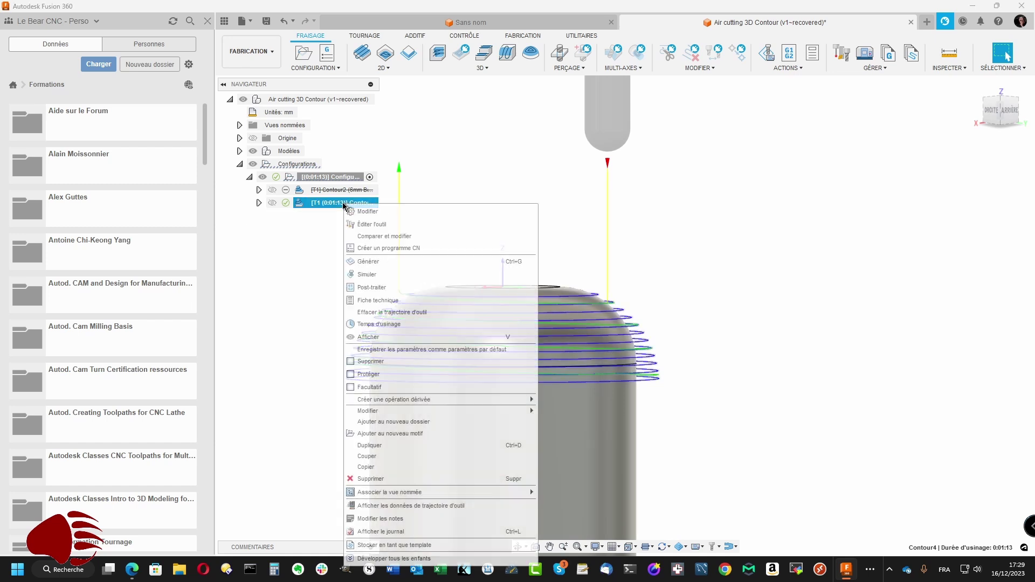
click(367, 274)
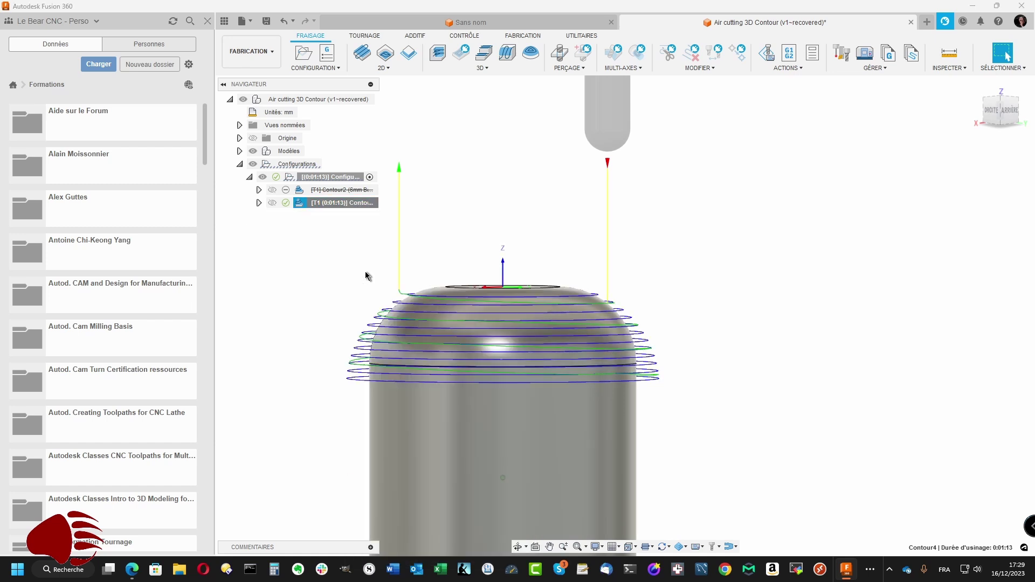
scroll(555, 435, up, 5)
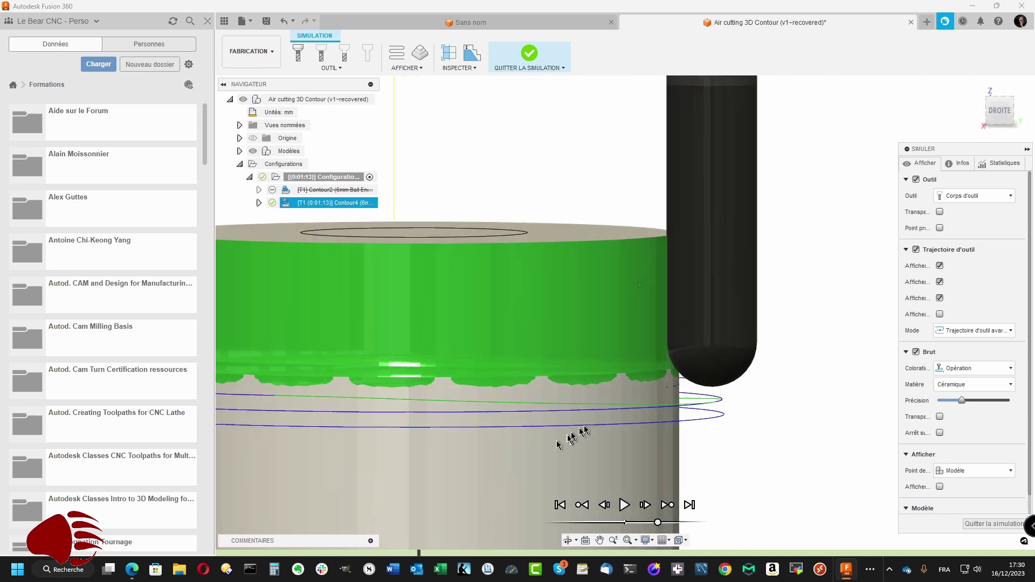
scroll(701, 389, up, 1)
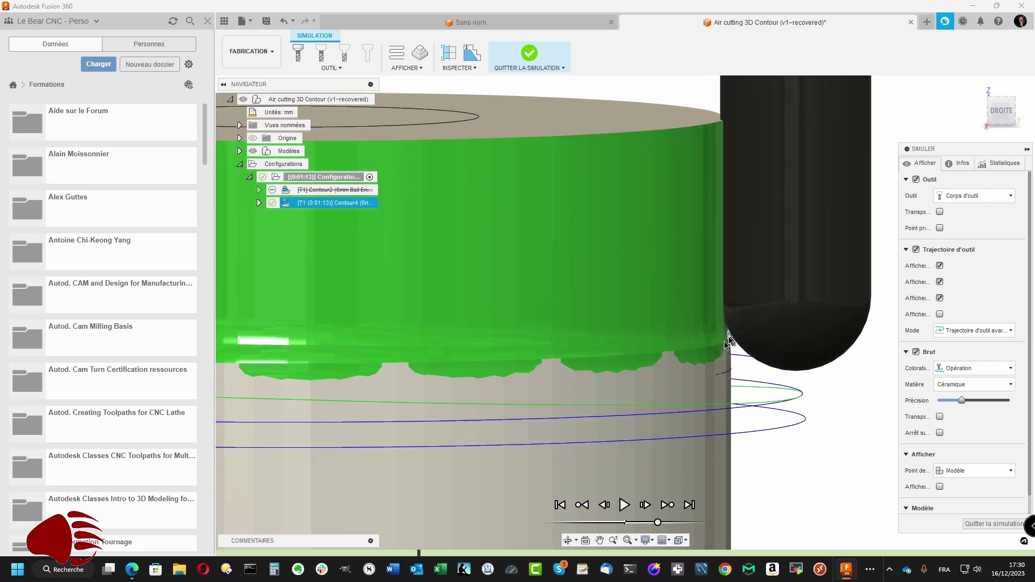
click(625, 505)
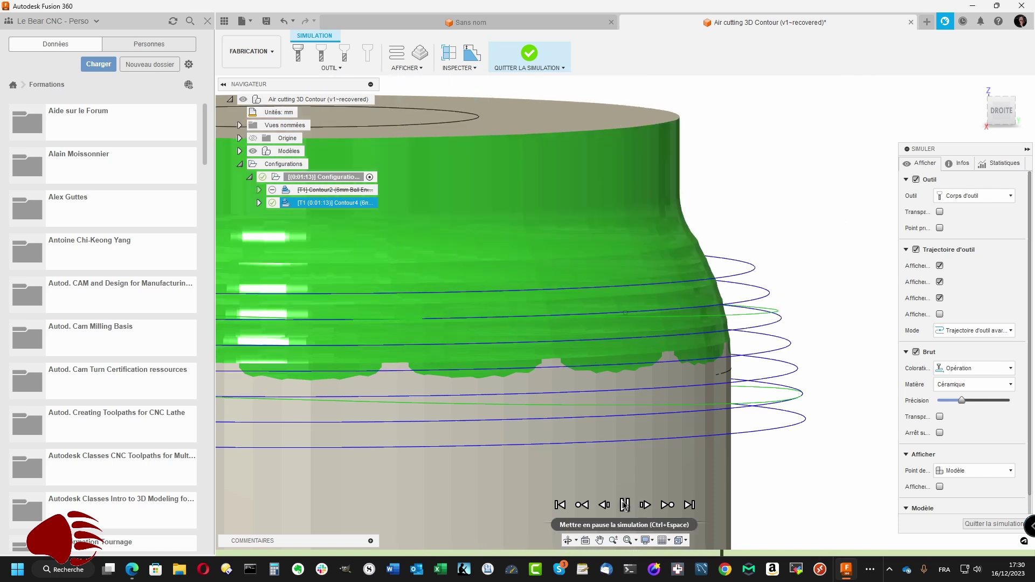
click(624, 505)
shift+middle_drag(624, 504, 669, 209)
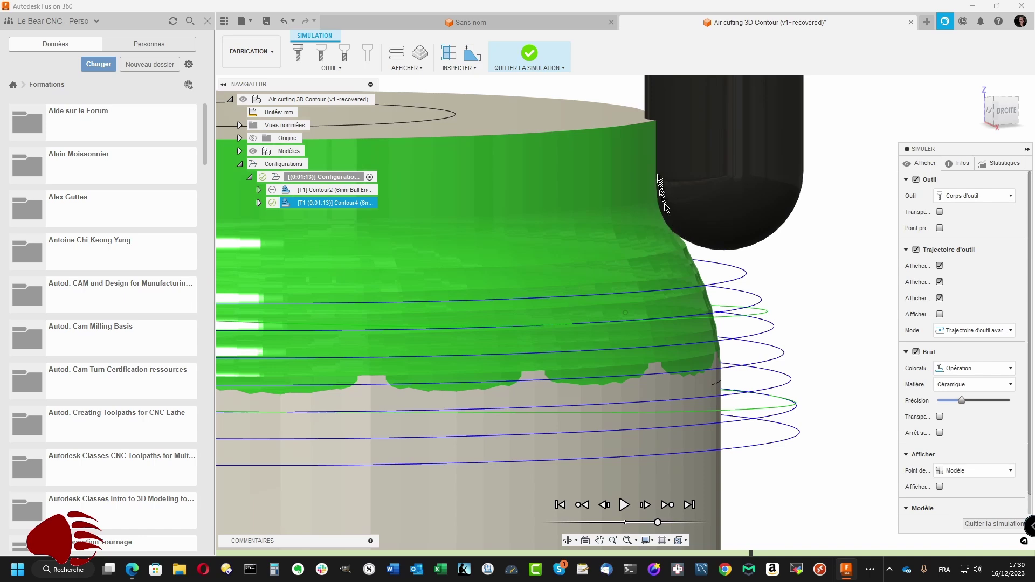
shift+middle_drag(661, 143, 638, 423)
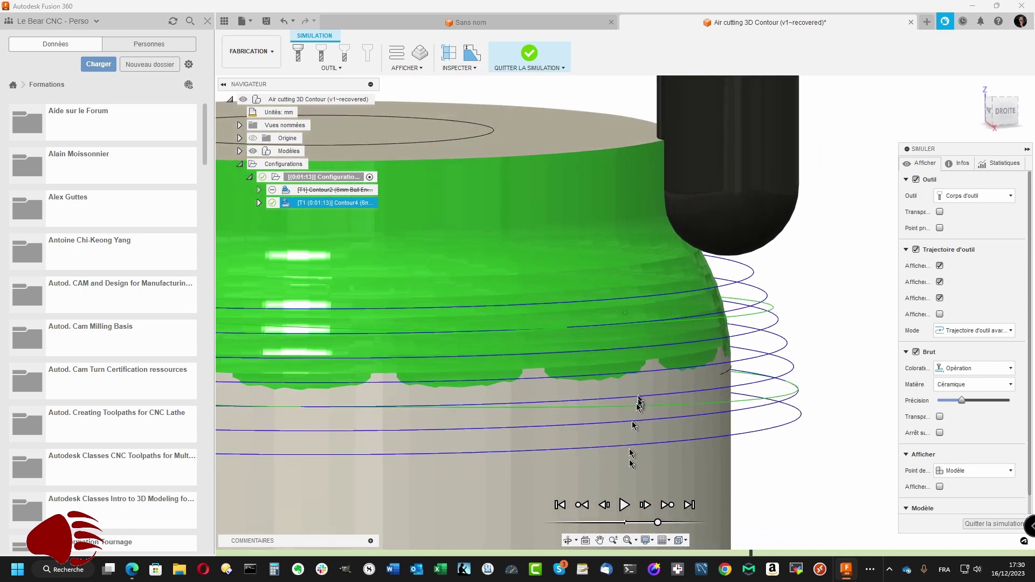
click(624, 507)
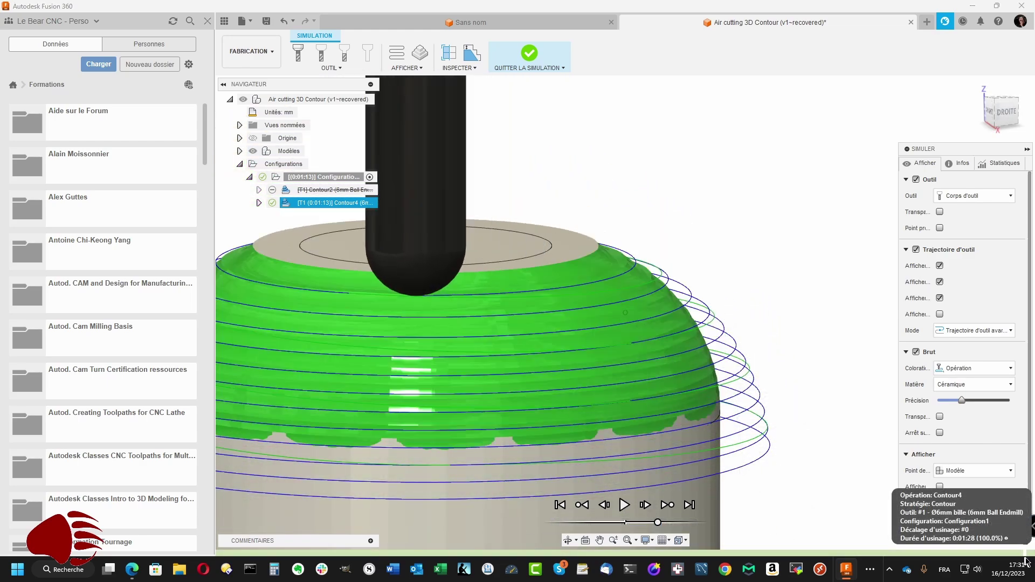
Step: Examine where the ball end mill meets the upper edge of the cut dome, and exit the simulation
shift+middle_drag(866, 482, 577, 278)
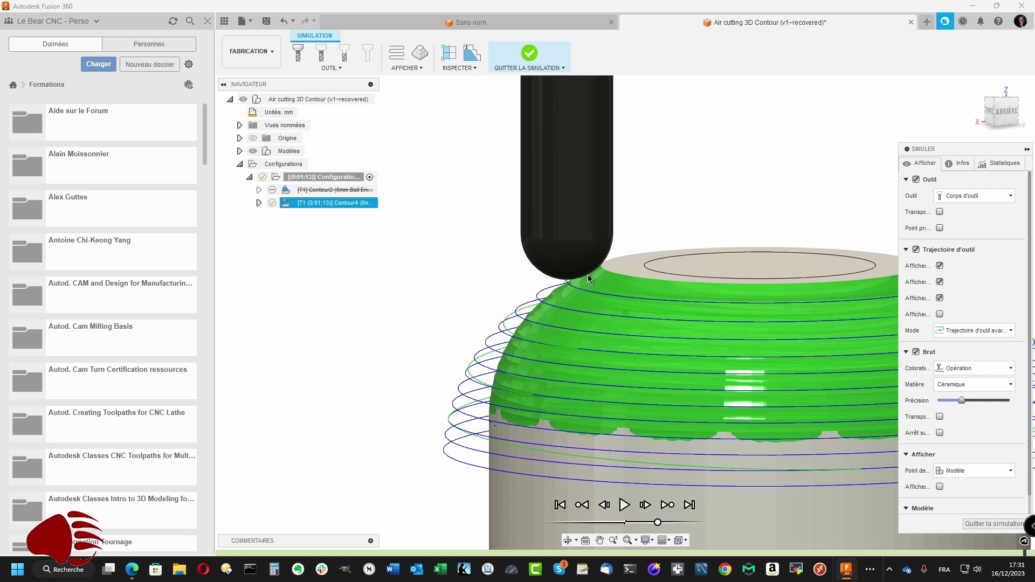
middle_drag(595, 275, 611, 273)
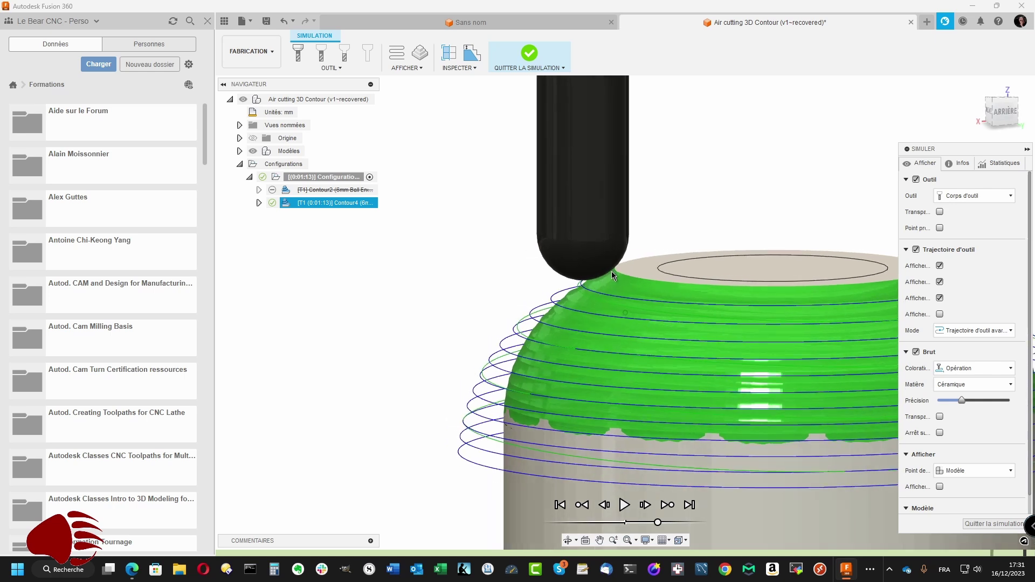
click(612, 270)
shift+middle_drag(610, 282, 487, 284)
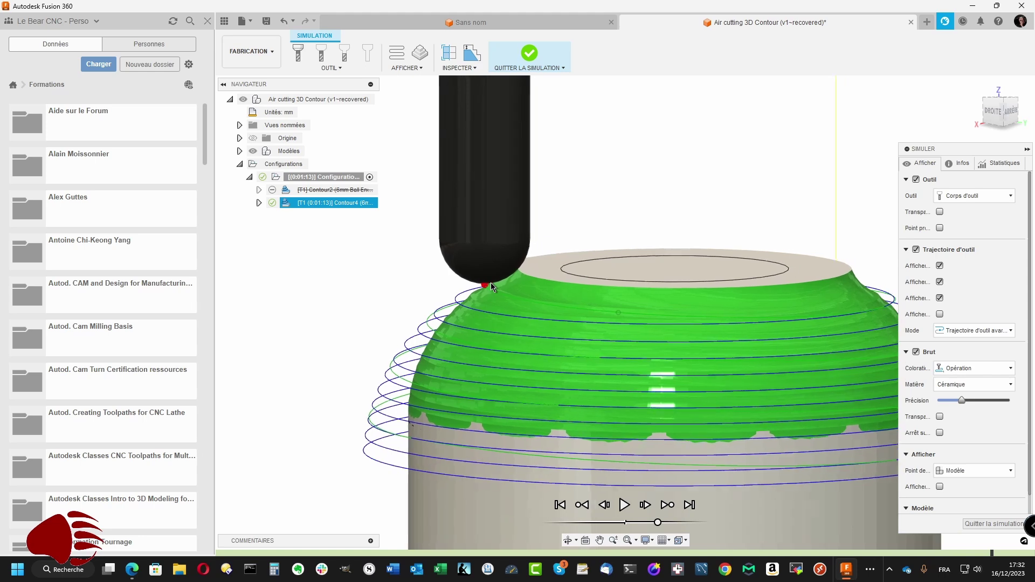
scroll(491, 283, down, 2)
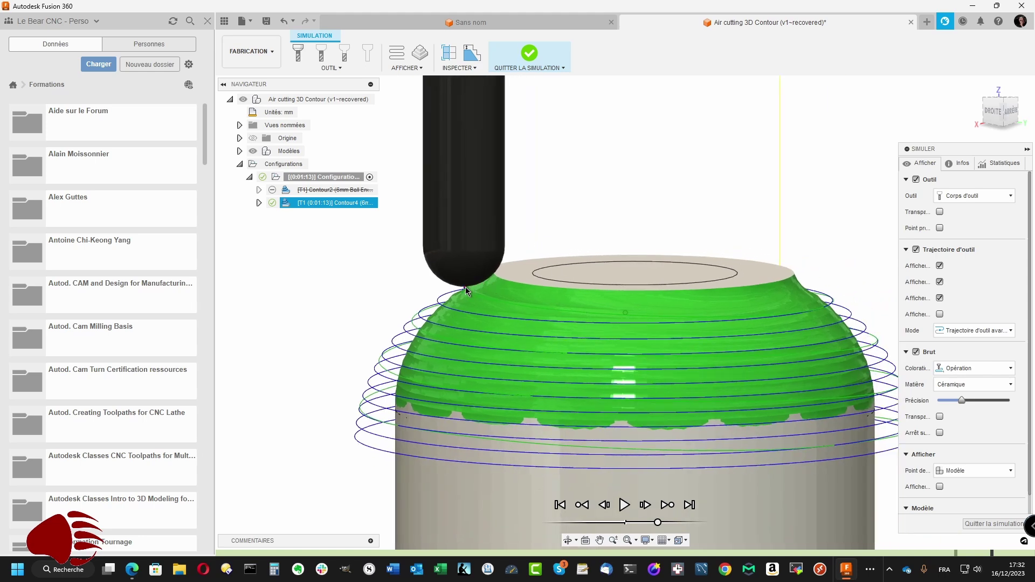
scroll(467, 291, down, 2)
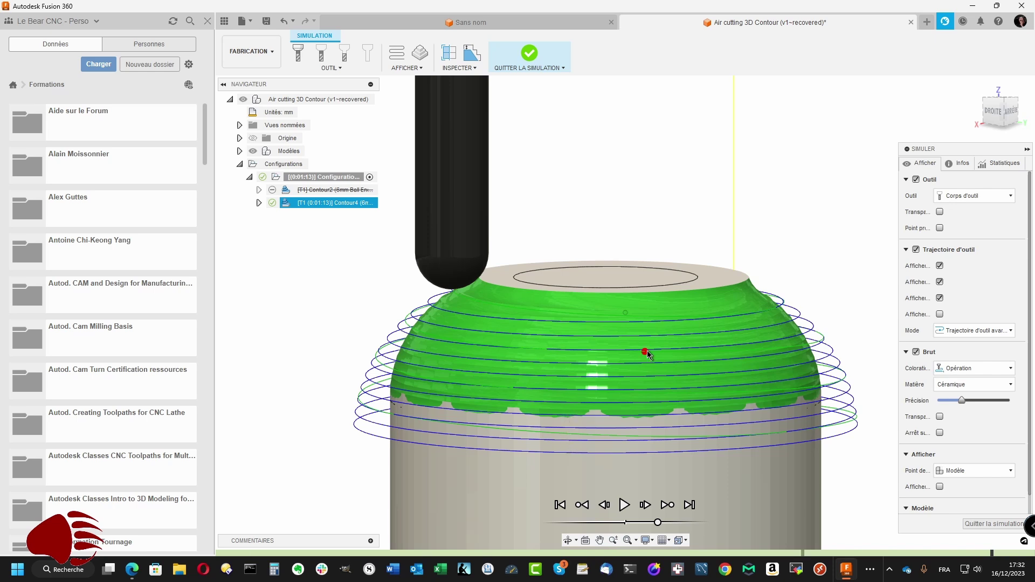
click(994, 523)
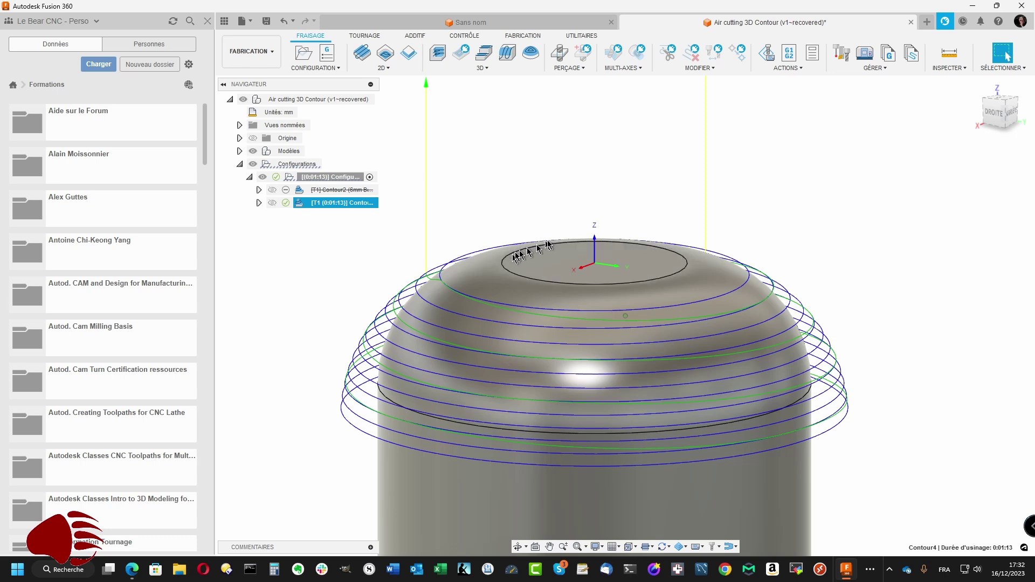
Step: Orient the model to the right side view, check the camera projection and display Contour4's toolpath again
shift+middle_drag(550, 273, 613, 270)
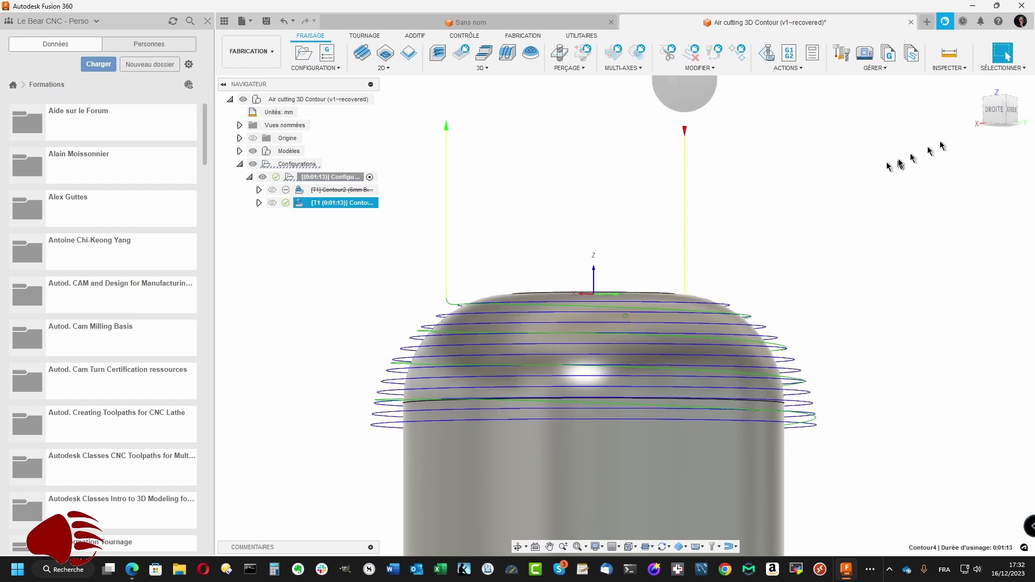
click(995, 112)
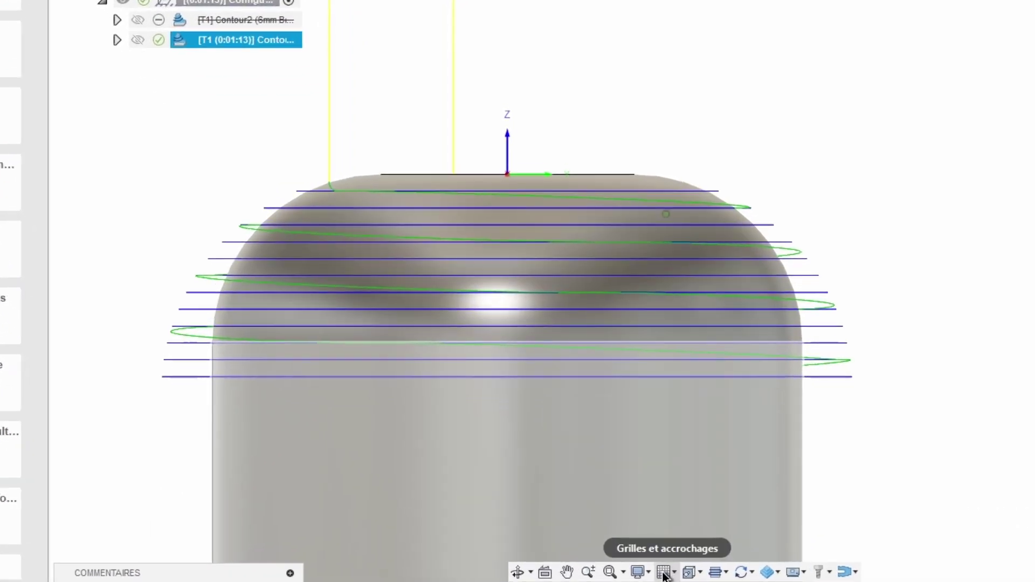
click(602, 549)
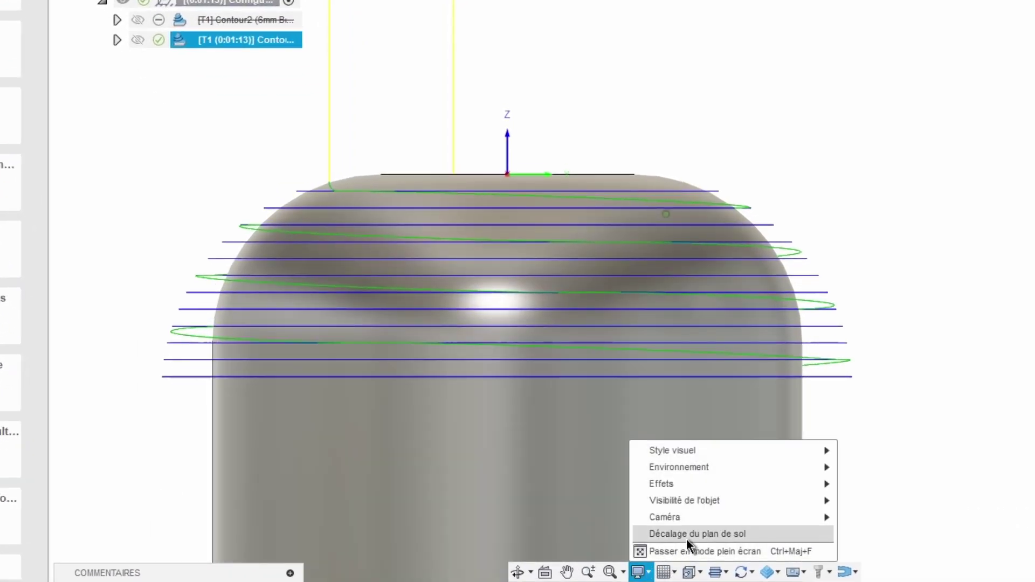
mouse_move(689, 523)
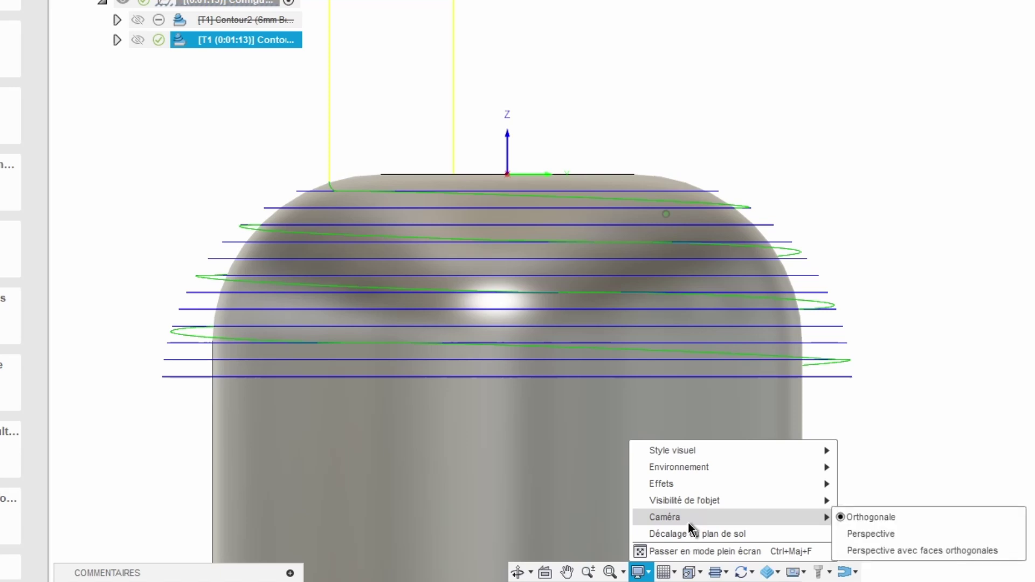
click(962, 454)
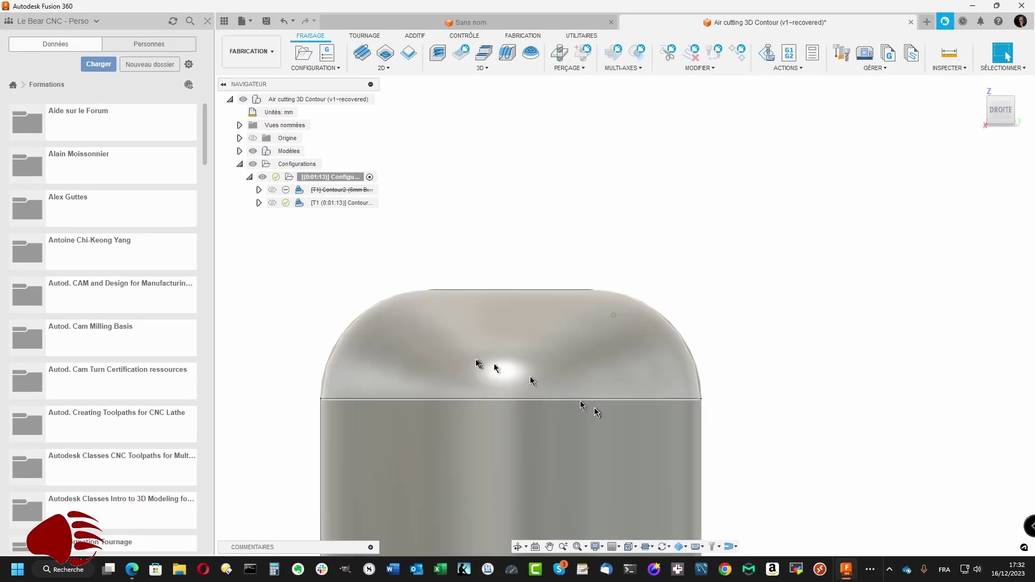
click(354, 203)
click(353, 205)
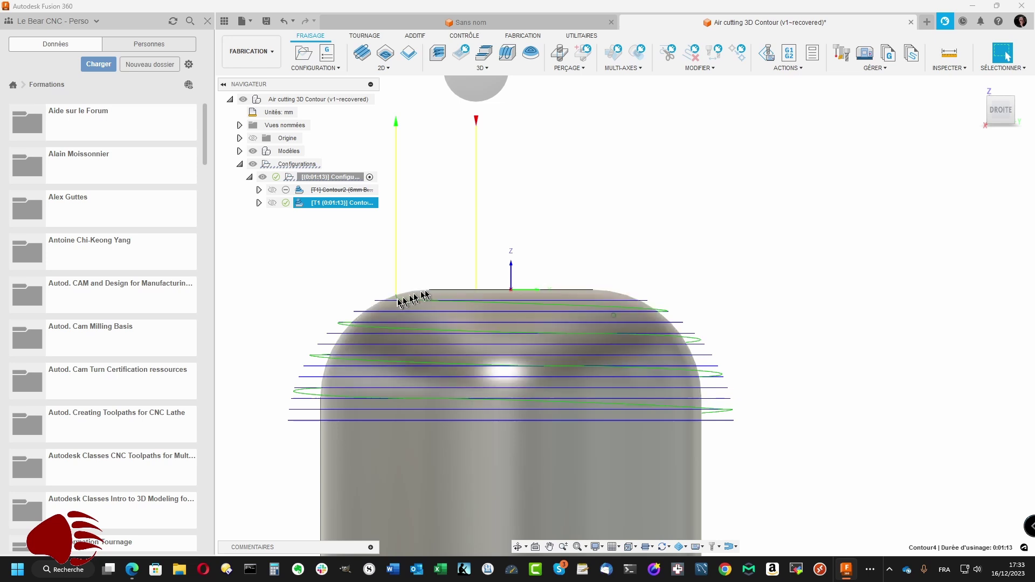
Step: Simulate Contour4 through to the end, inspect the upper edge of the cut dome from the side and exit the simulation
right_click(355, 205)
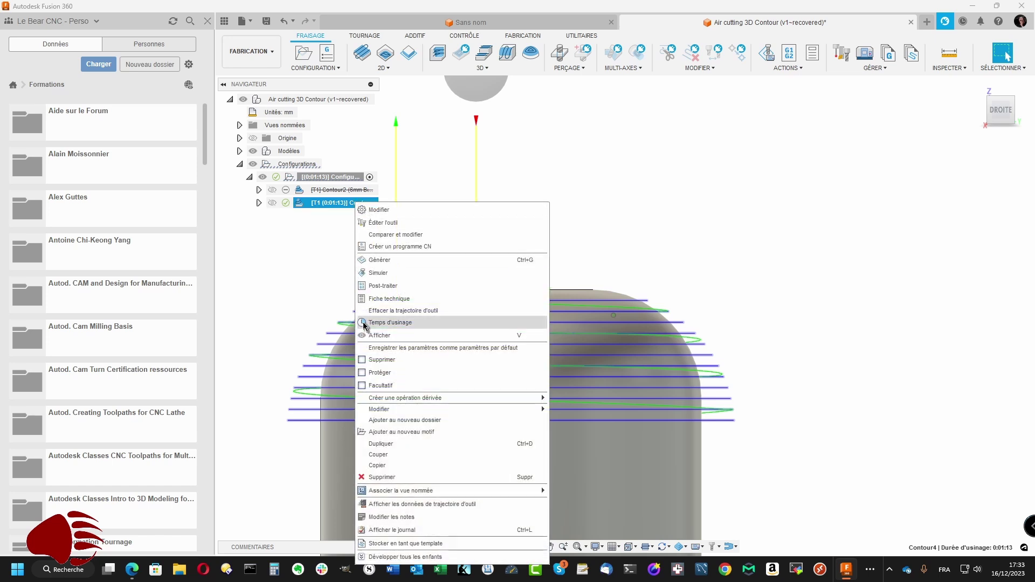
click(378, 272)
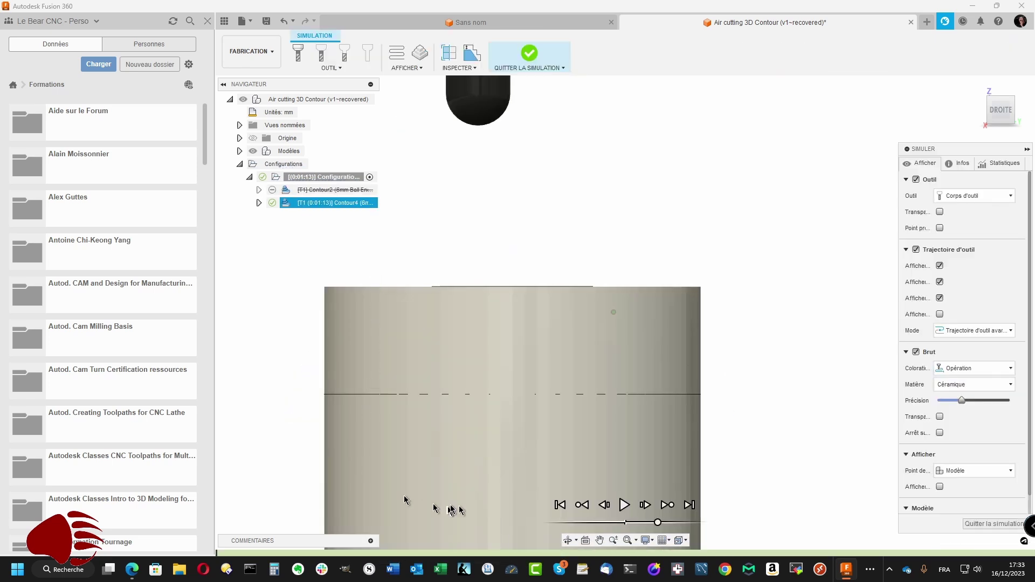
click(690, 506)
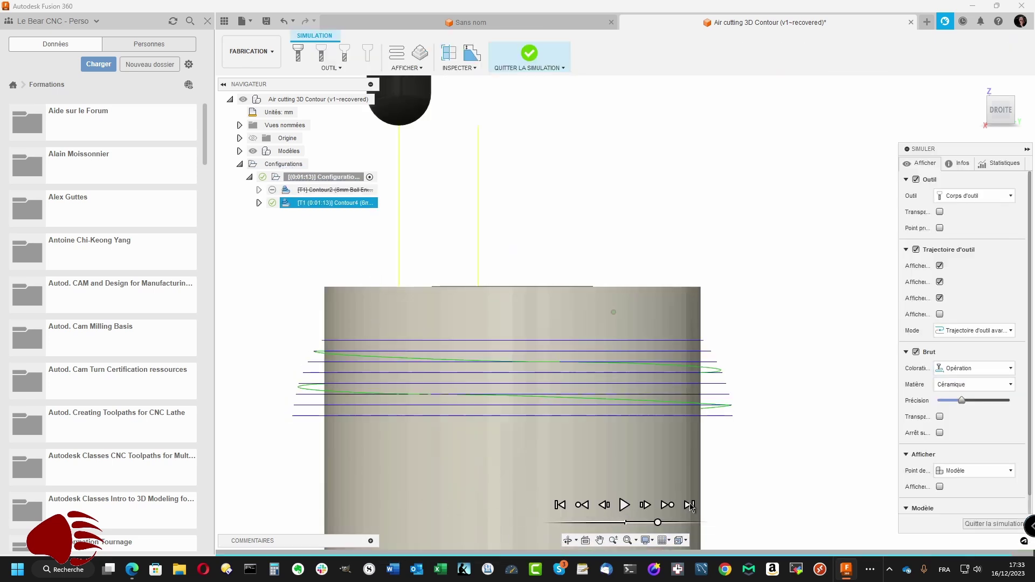
shift+middle_drag(690, 505, 480, 295)
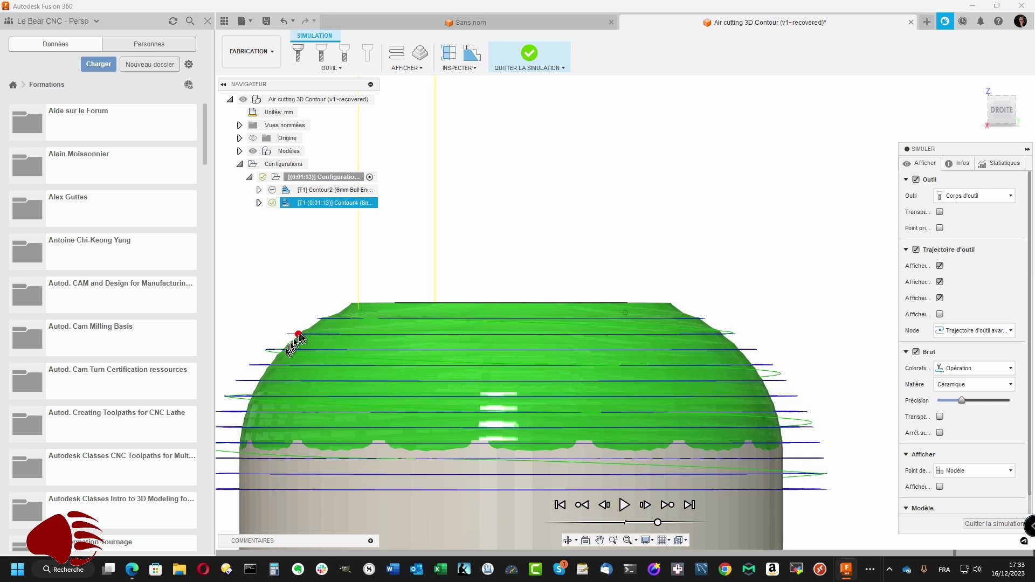
scroll(329, 322, down, 3)
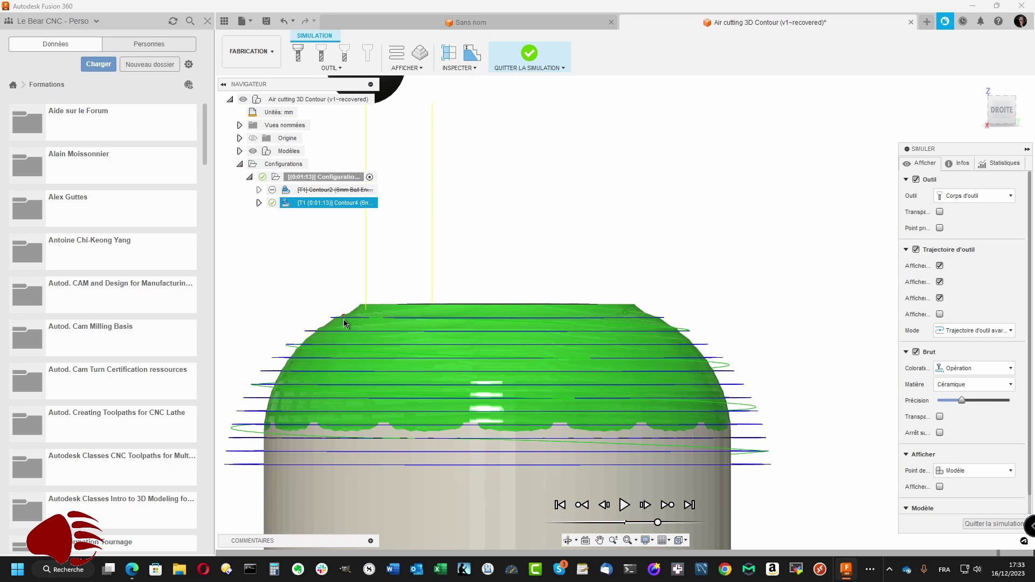
click(994, 524)
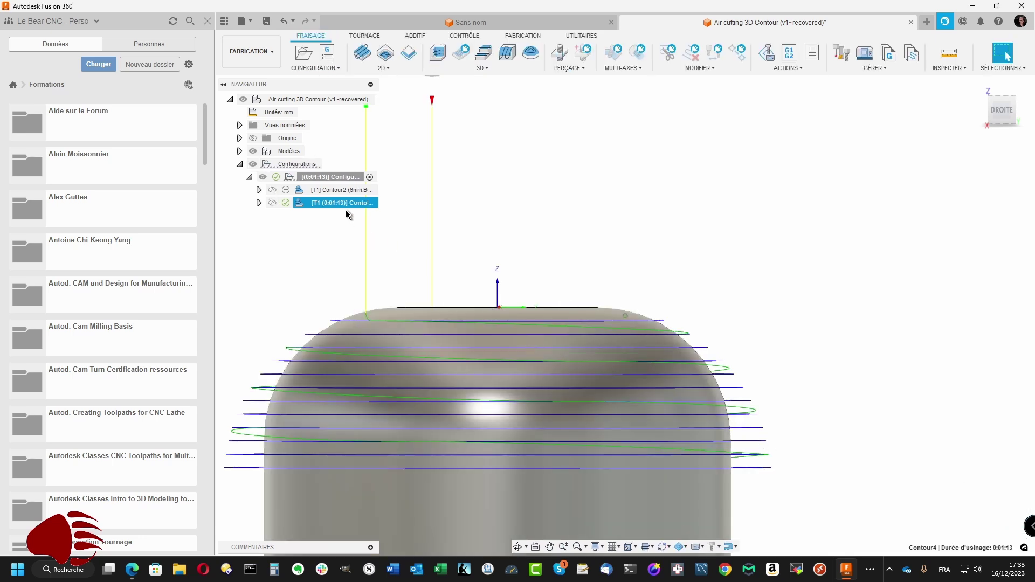
Step: Enable flat area machining (Usinage zones planes) in Contour4's passes and regenerate the operation
right_click(348, 205)
click(358, 213)
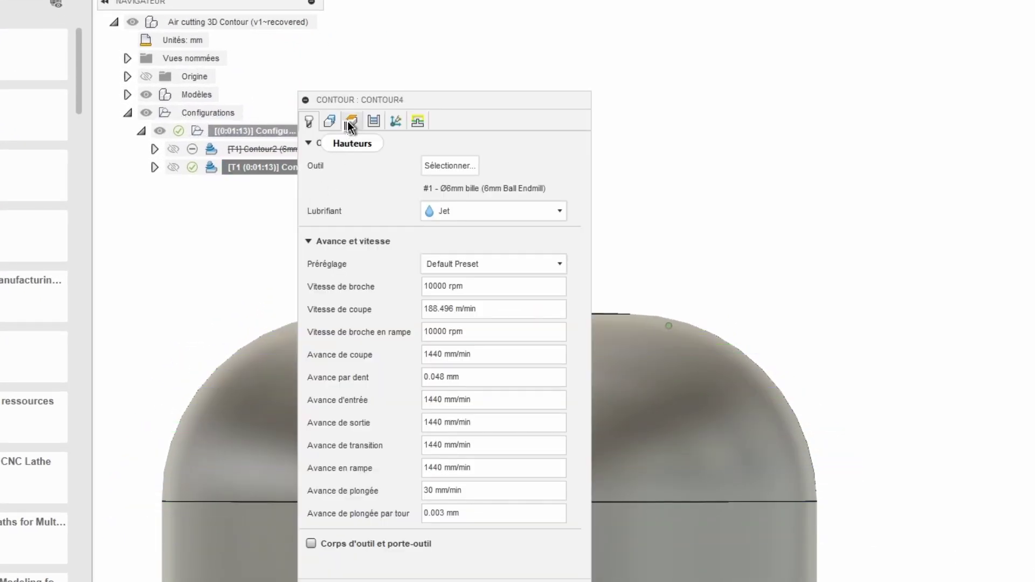
click(374, 122)
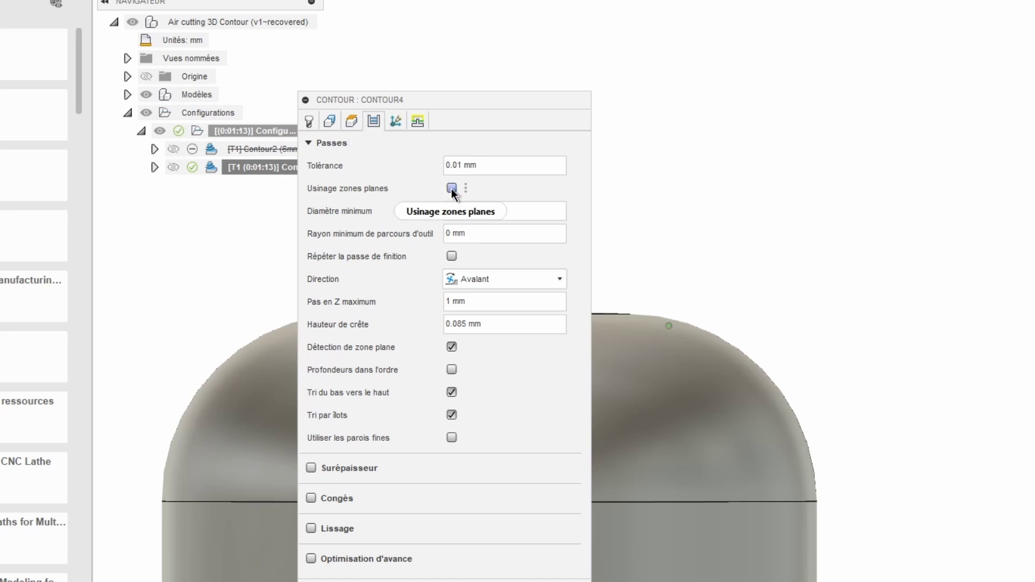
mouse_move(451, 188)
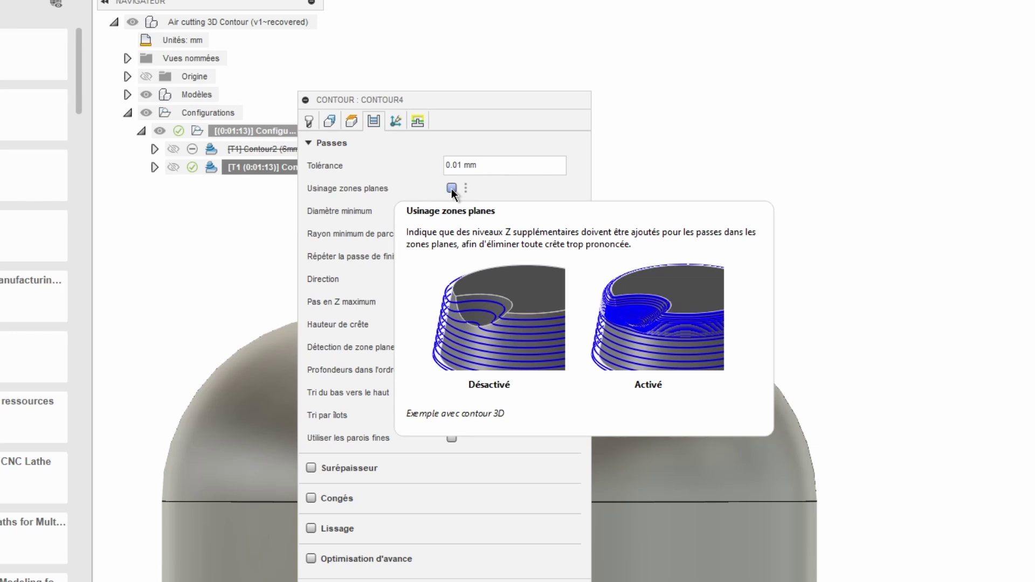
click(451, 188)
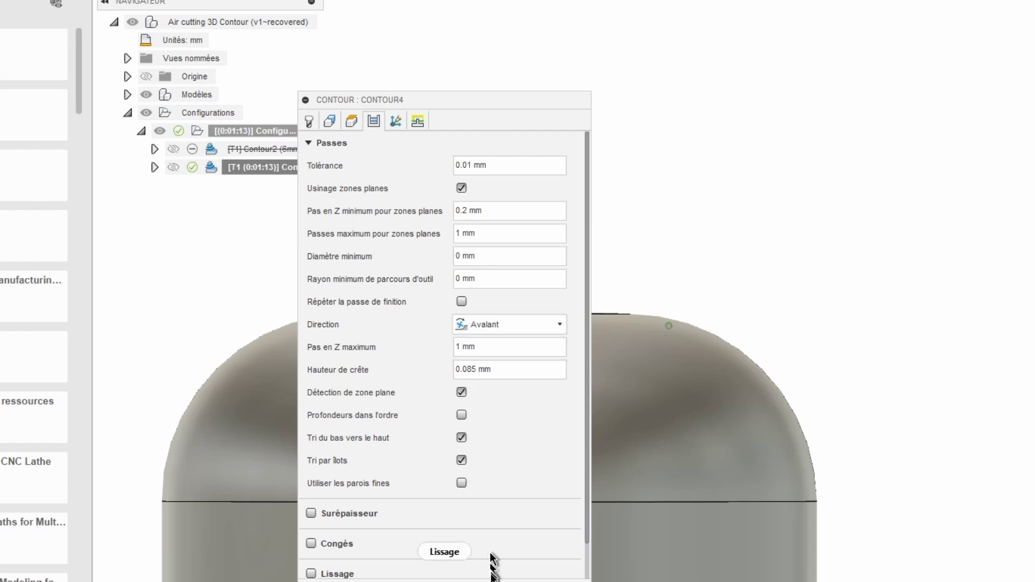
click(502, 509)
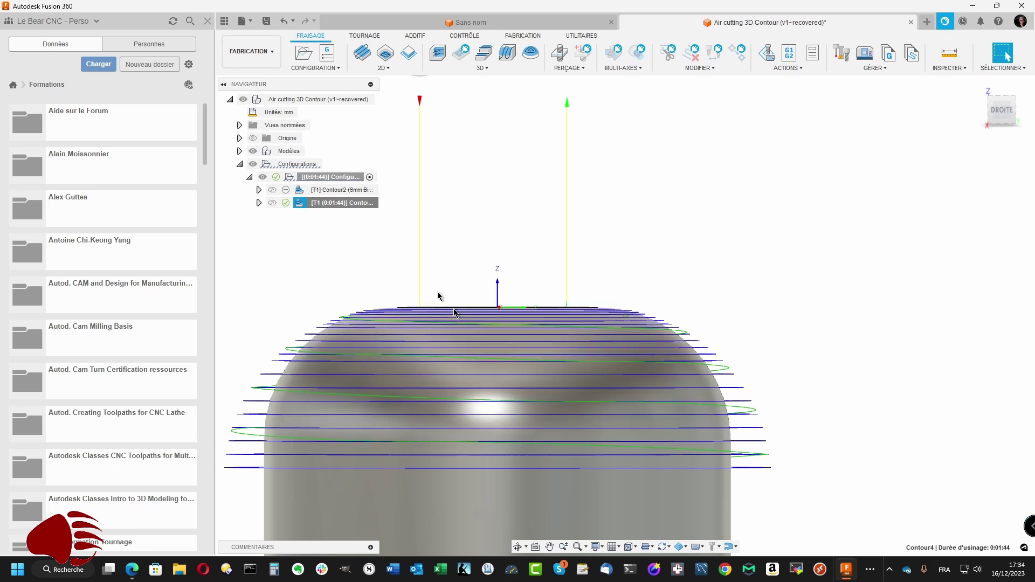
Step: Simulate Contour4 with flat area machining enabled and inspect the passes near the top of the dome
right_click(354, 206)
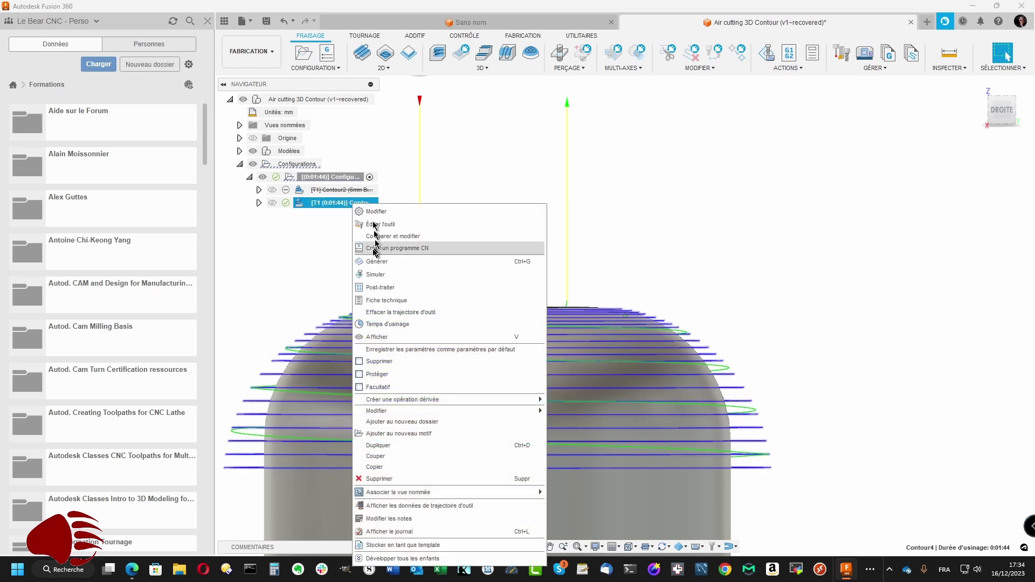
click(377, 276)
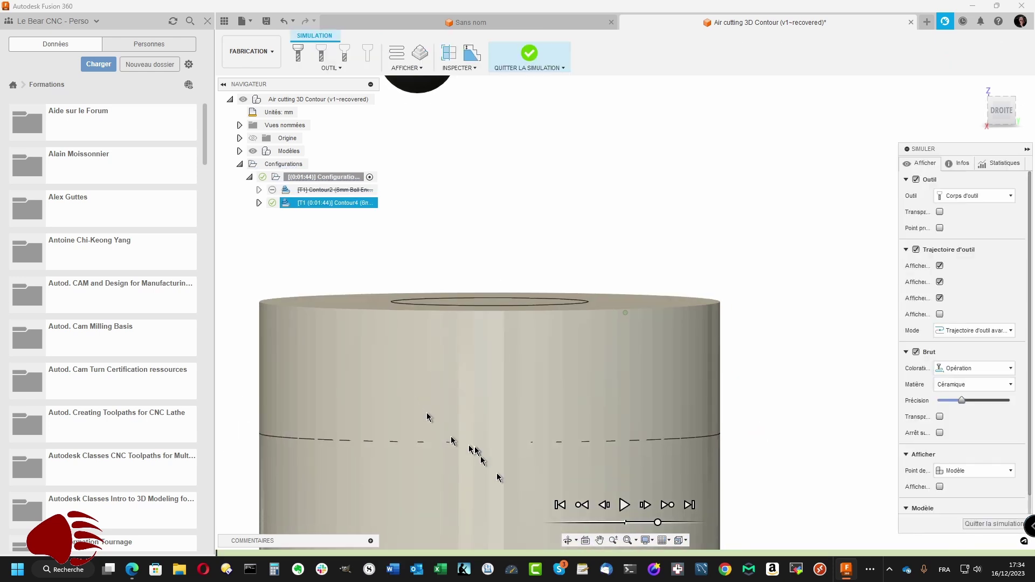
click(624, 505)
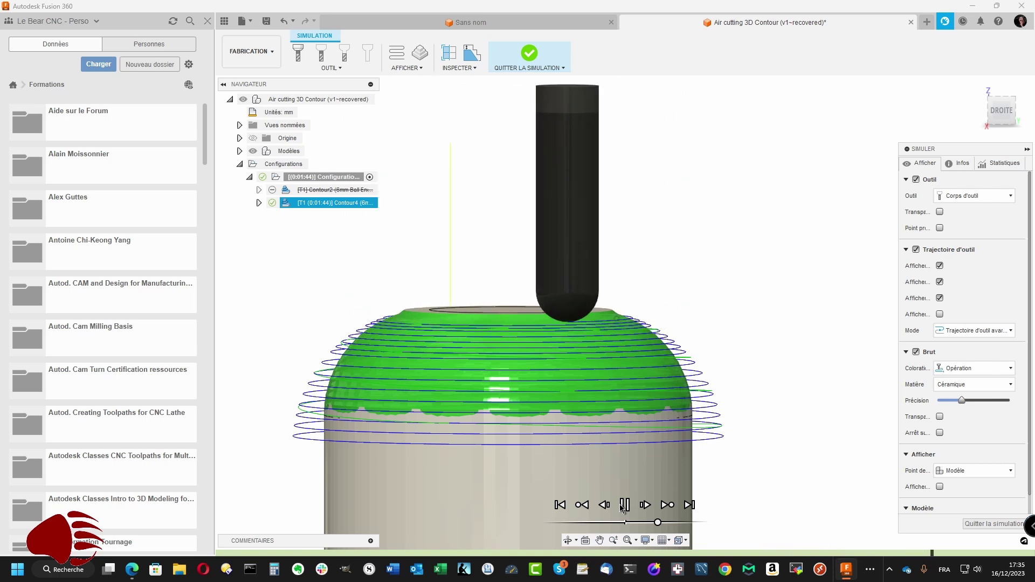
click(624, 504)
scroll(622, 507, up, 2)
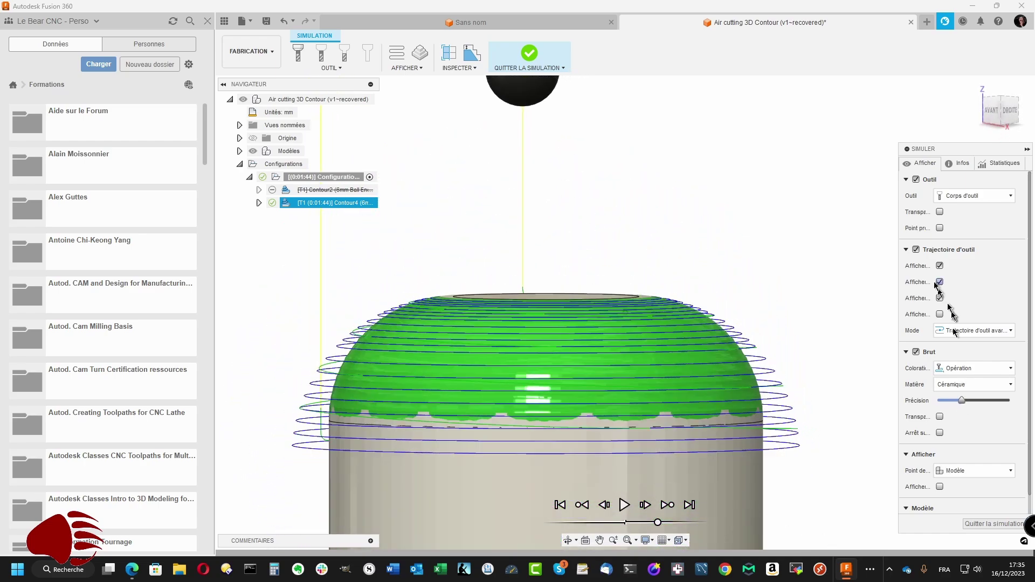
Step: Hide the toolpath in the simulation, inspect the cut dome's upper edge and exit to compare it with Contour4's toolpath
click(916, 250)
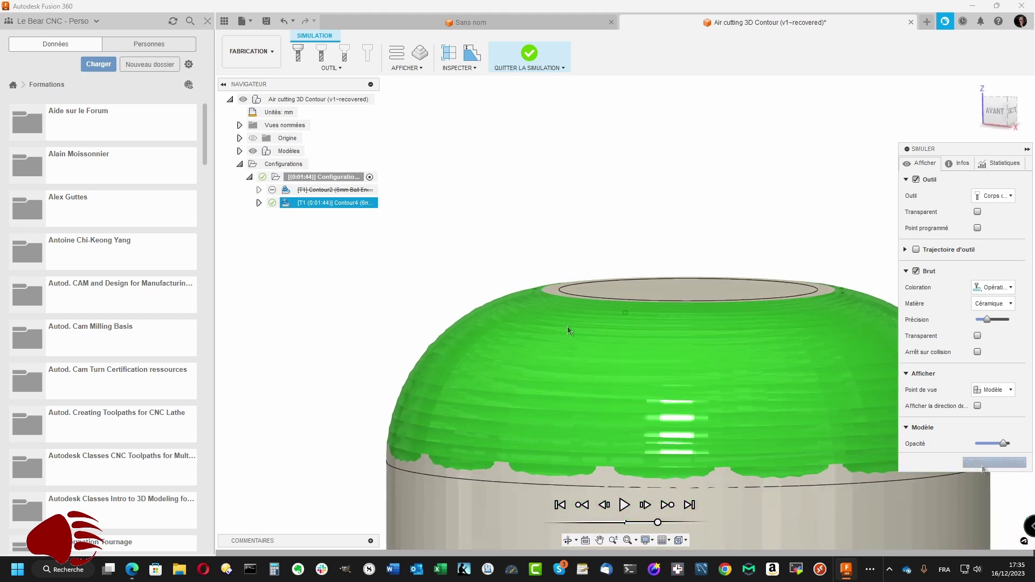
click(990, 462)
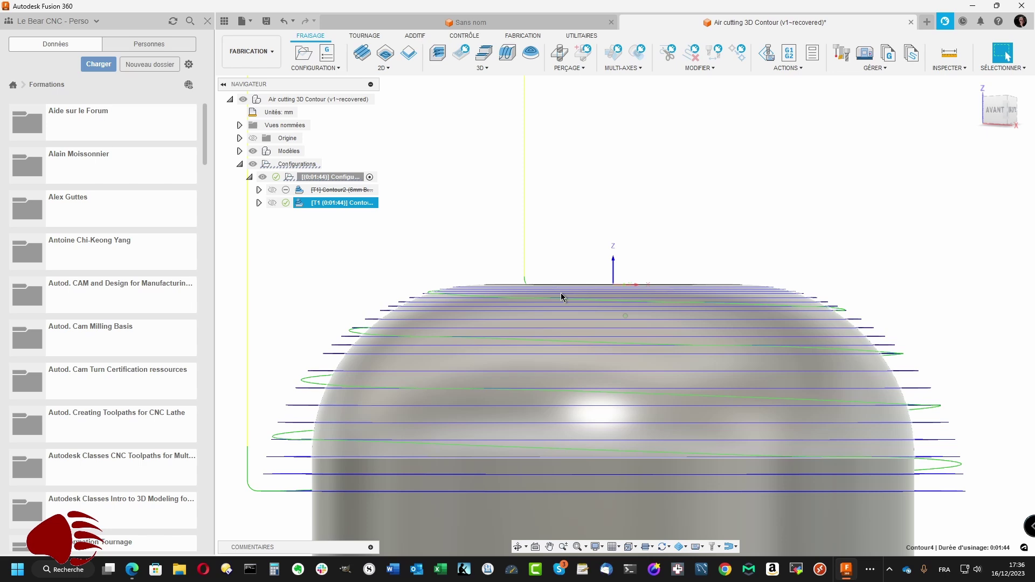
shift+middle_drag(561, 293, 577, 271)
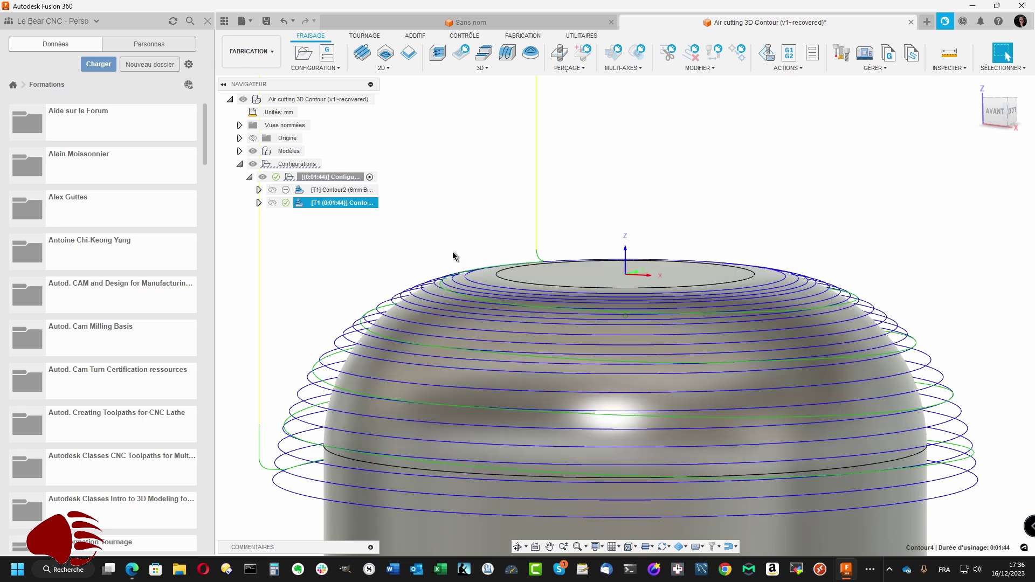
Step: Edit Contour4's geometry settings and set the tool containment to centred on the boundary (Outil centré sur la limite)
click(354, 202)
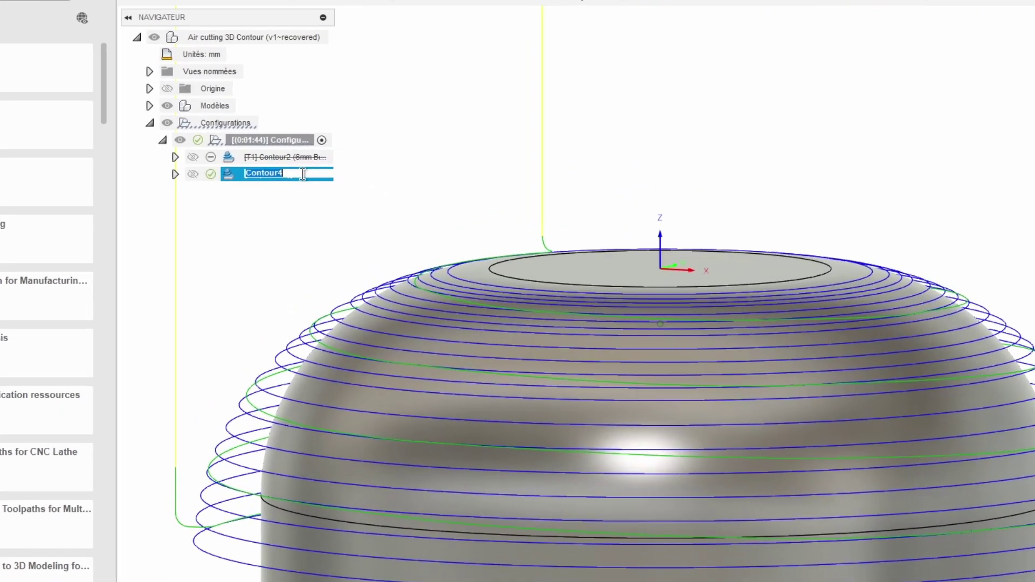
key(Return)
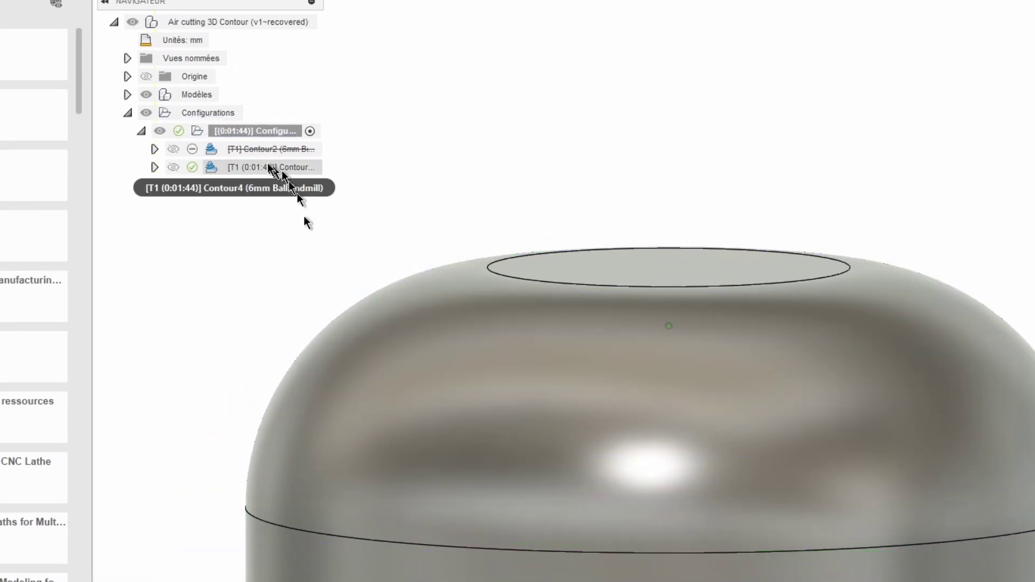
right_click(266, 167)
click(294, 180)
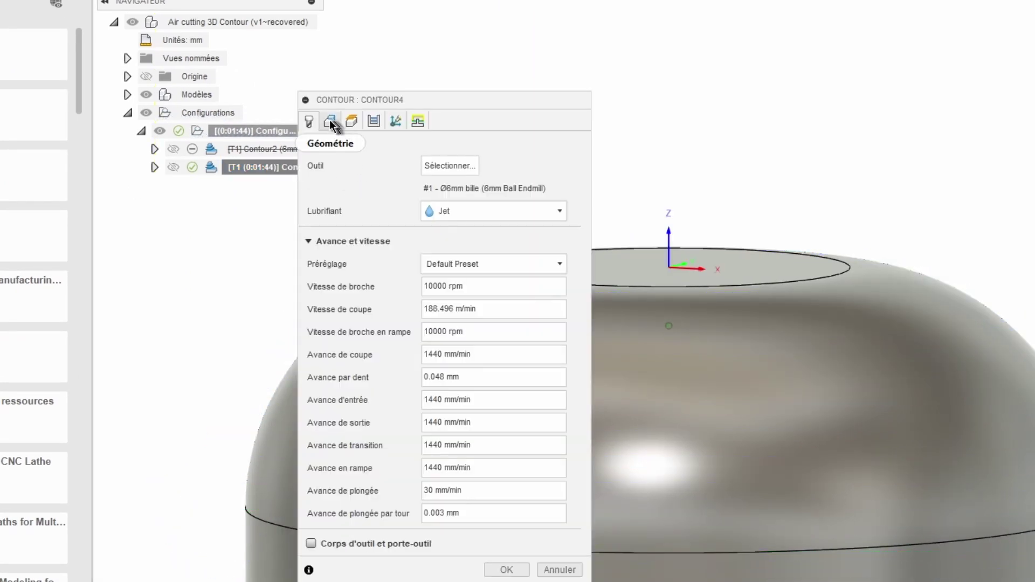
click(331, 123)
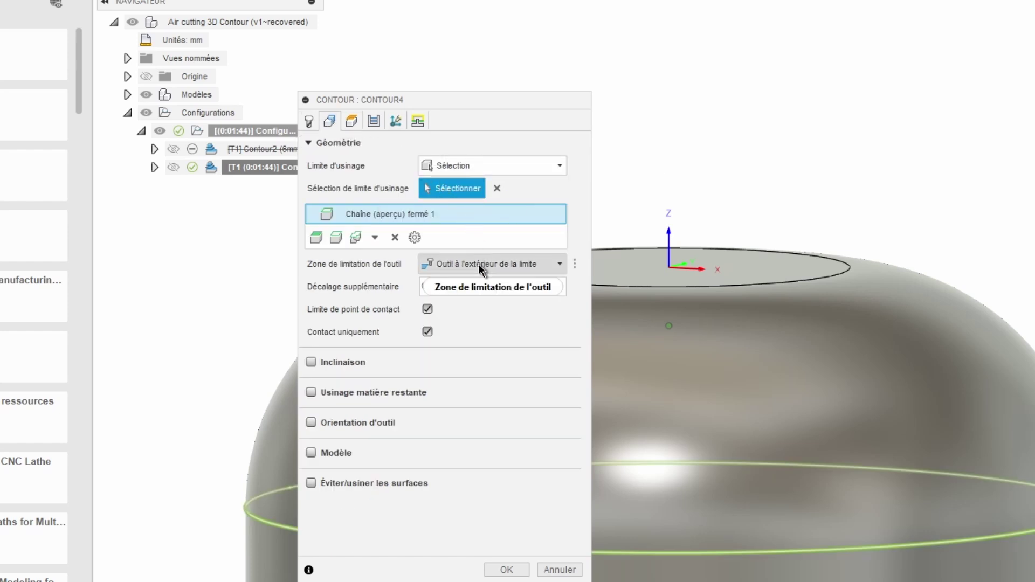
mouse_move(478, 263)
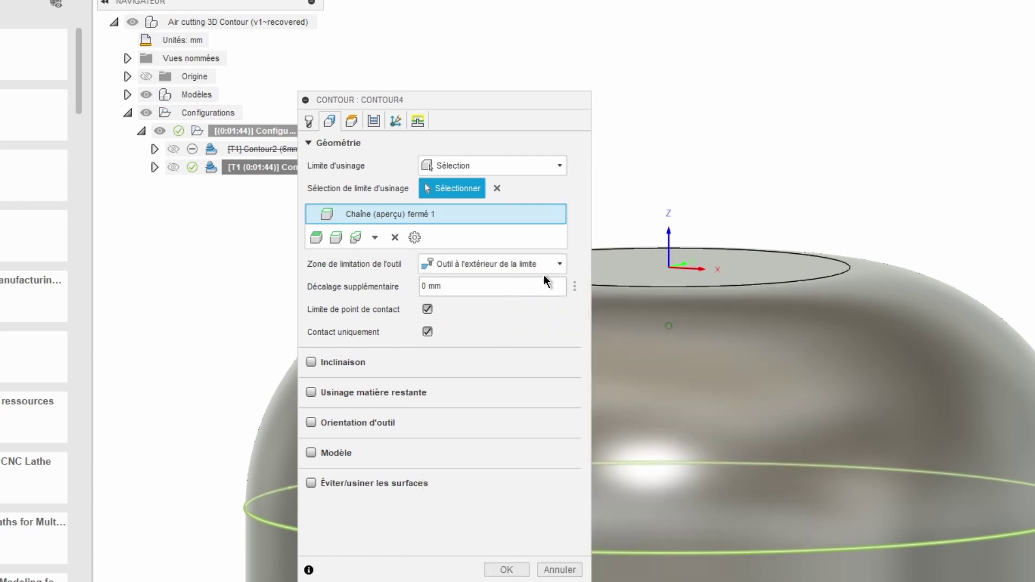
click(559, 263)
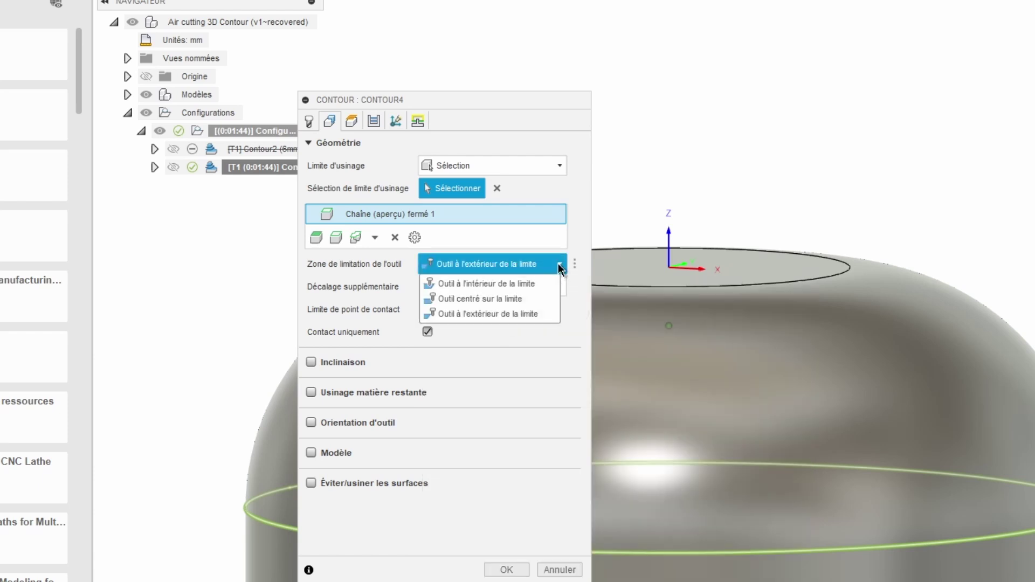
click(512, 299)
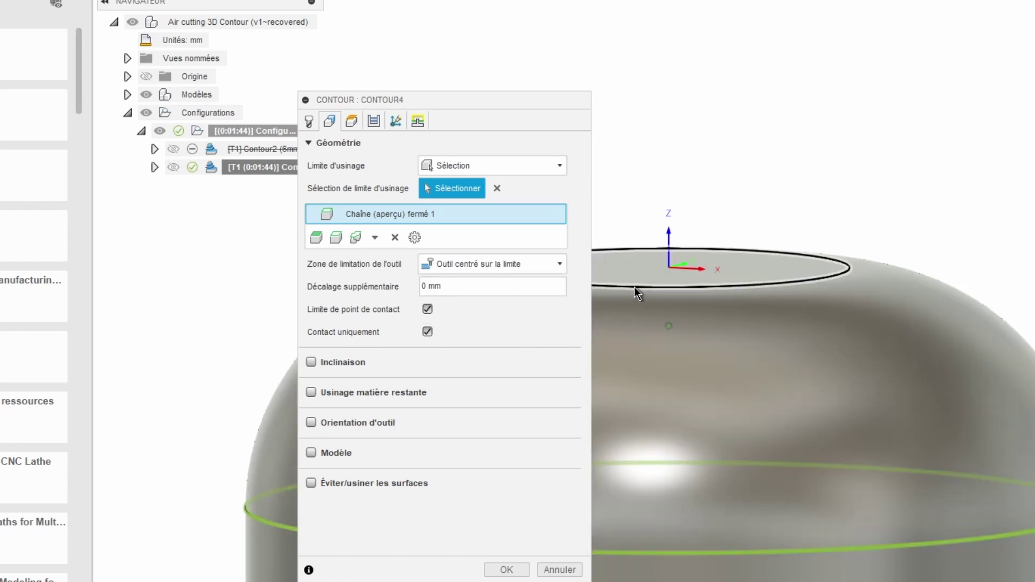
Step: Add the circular edge around the dome's flat top as a second machining boundary and regenerate Contour4
click(634, 287)
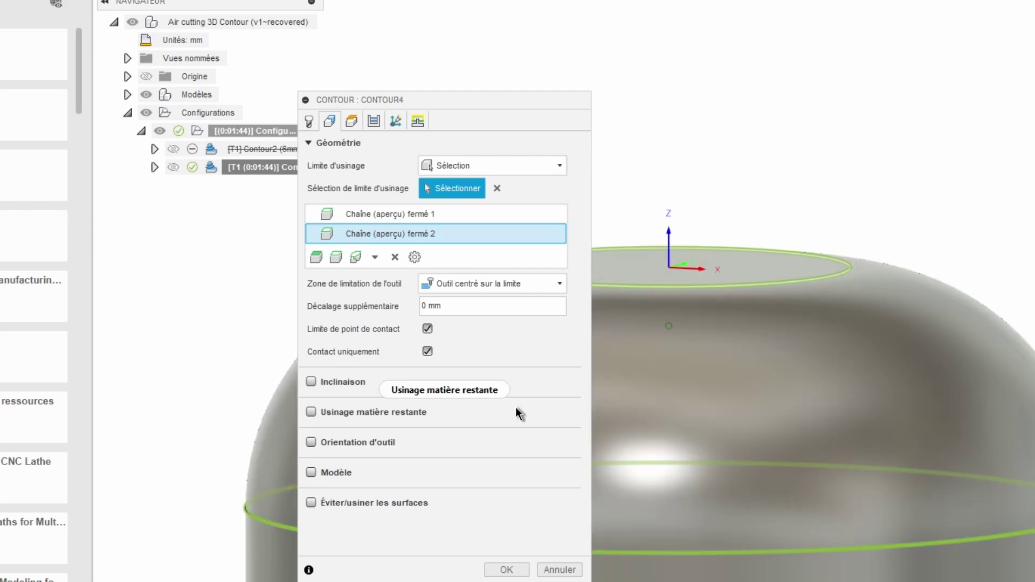
mouse_move(515, 406)
click(505, 569)
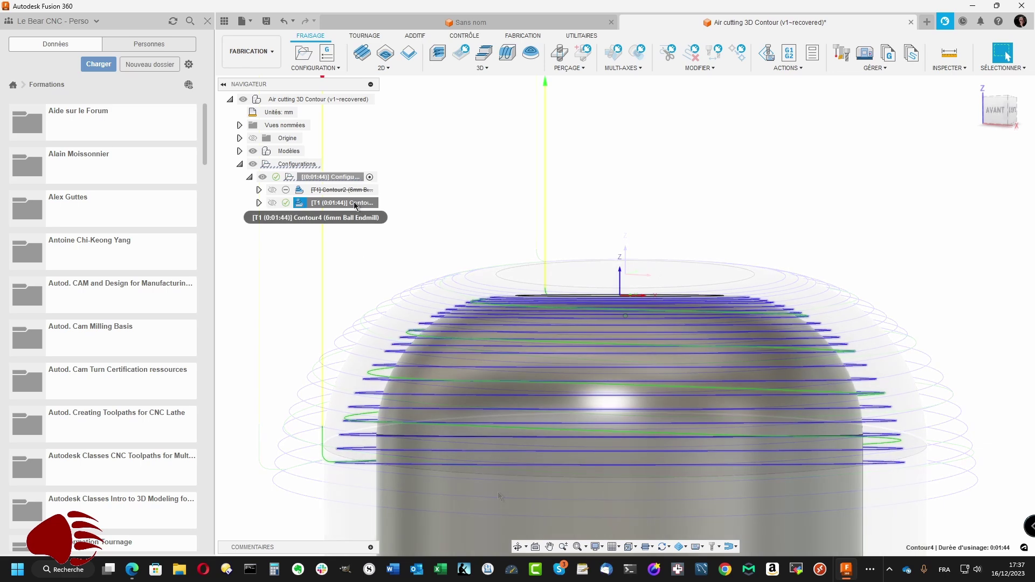
Step: Simulate Contour4 with the two boundaries through the cut and inspect the finished dome surface
right_click(356, 205)
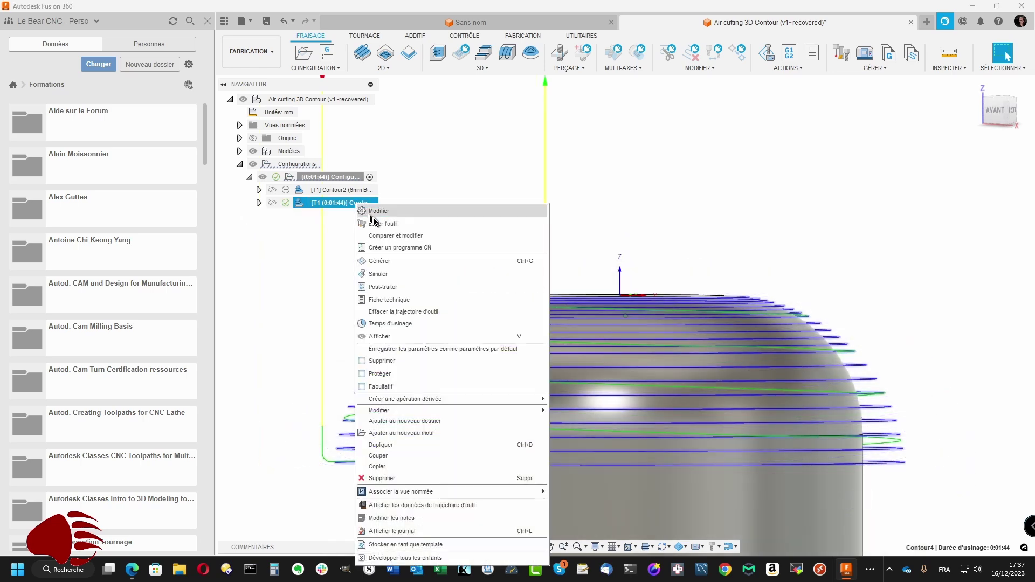
click(379, 275)
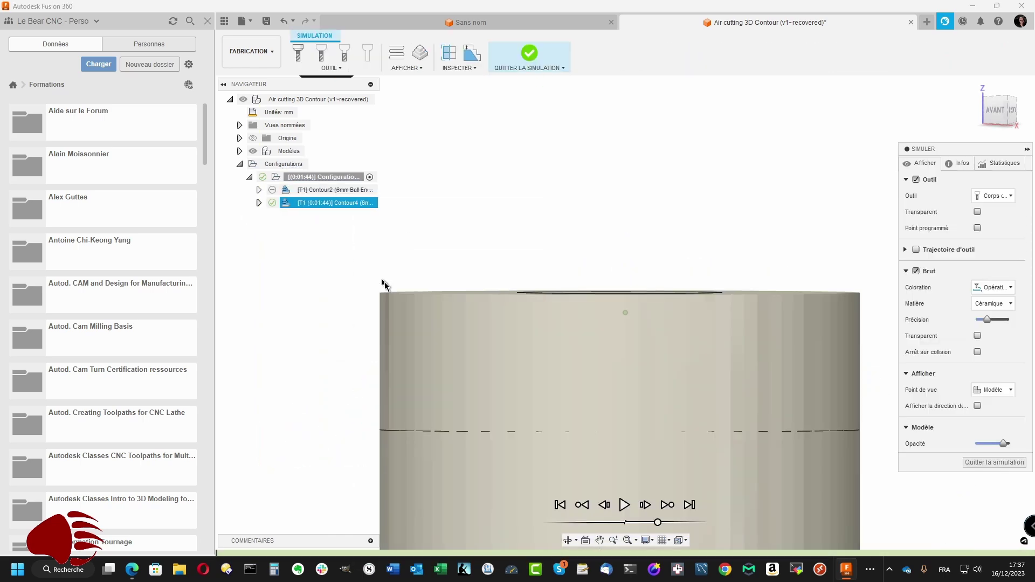
click(625, 505)
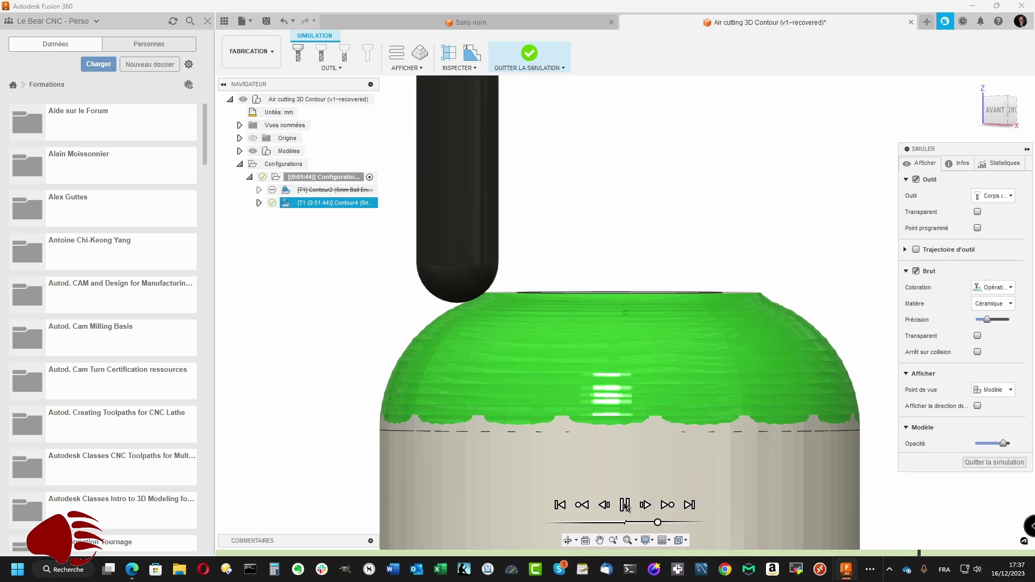
click(625, 505)
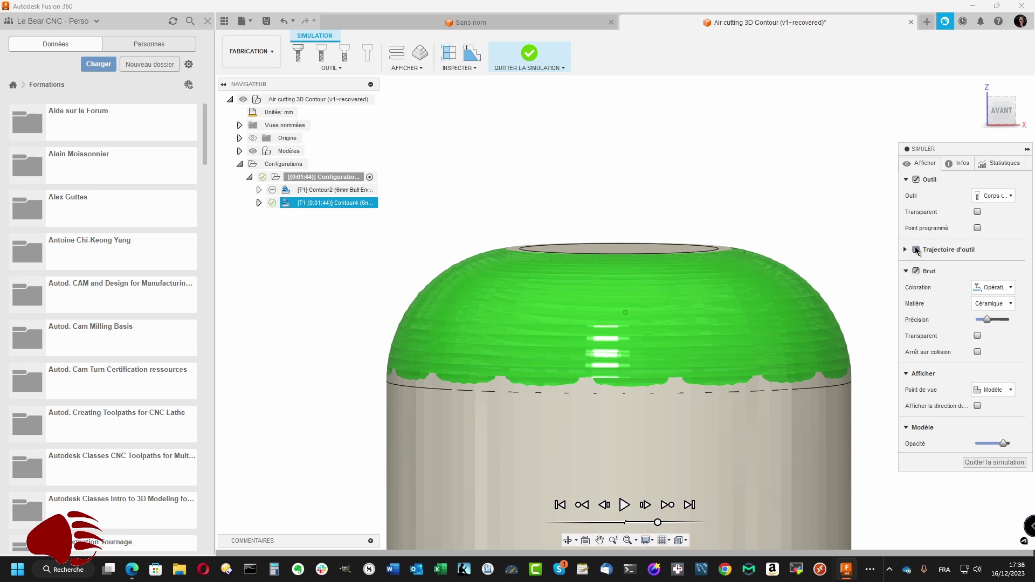
Step: Show the toolpath in the simulation, jump to a point on the lowest passes, inspect the tool's position there and exit
click(917, 250)
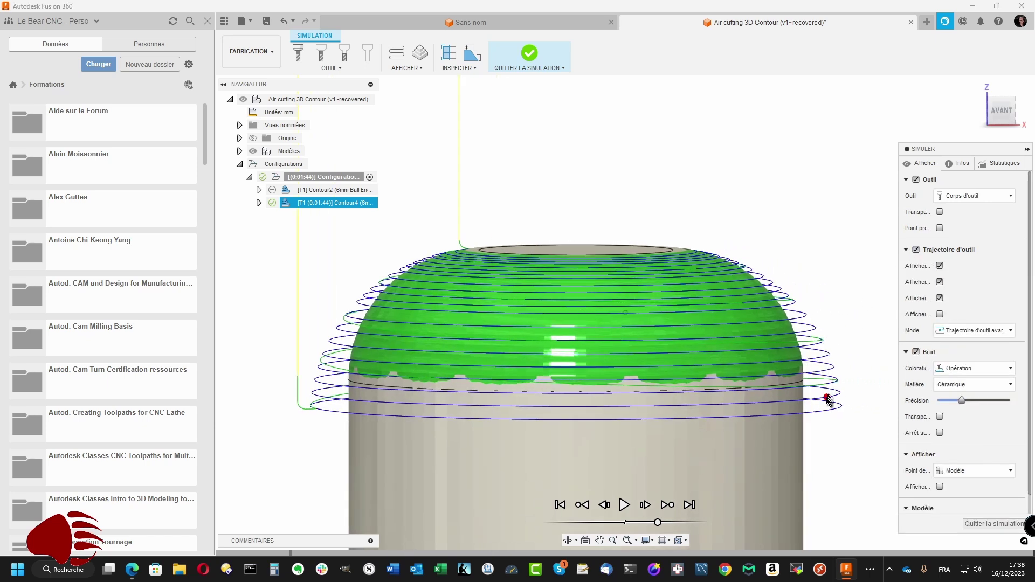
click(828, 399)
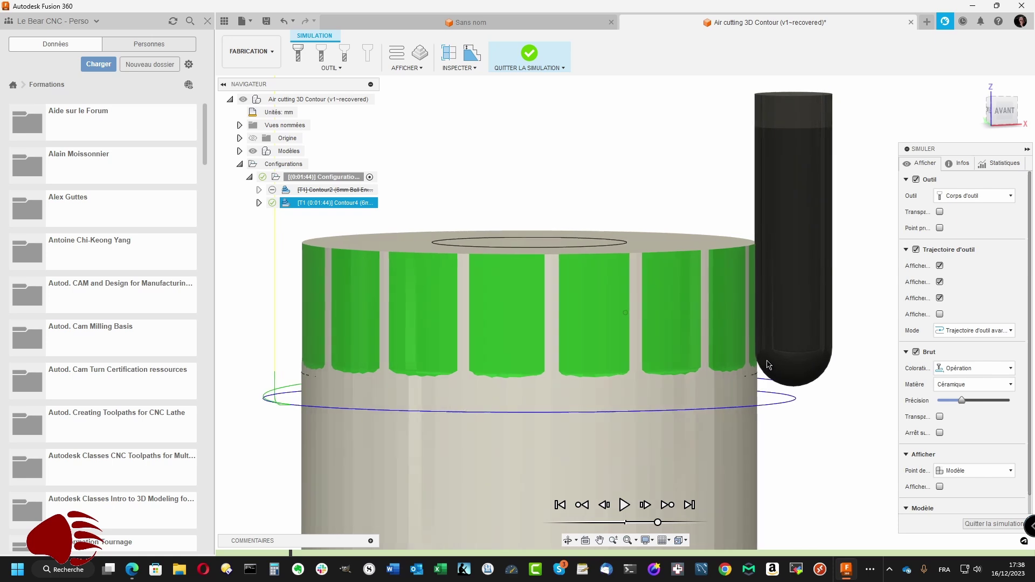
shift+middle_drag(766, 407, 720, 381)
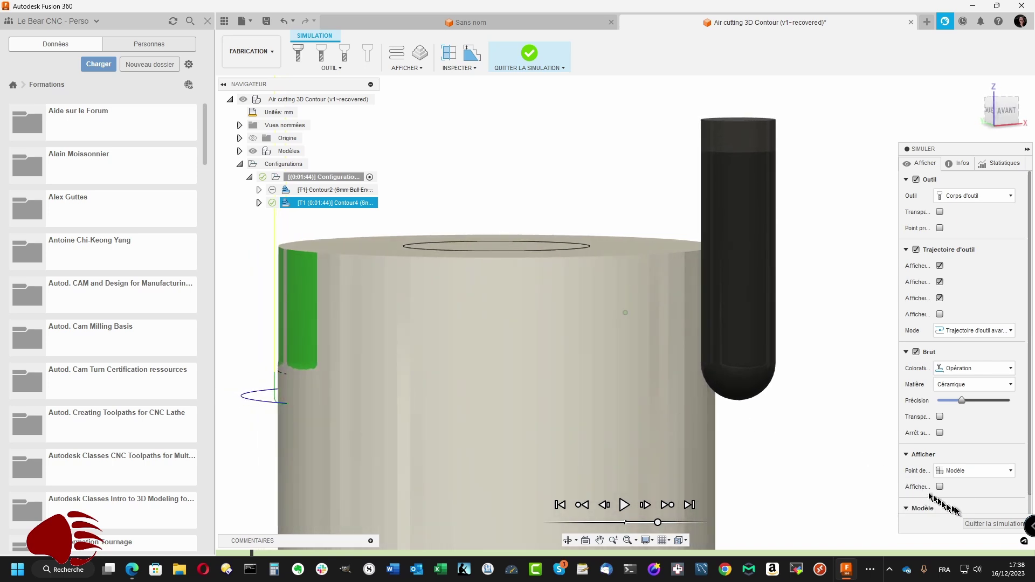
click(994, 524)
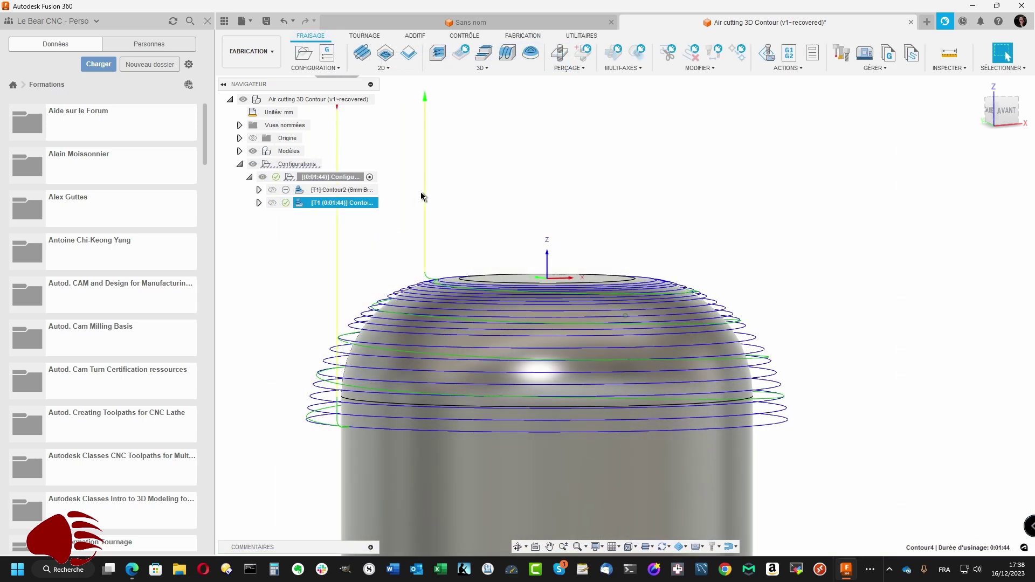
Step: Reopen Contour4 and review its geometry and passes settings, including the tolerance, then accept them
right_click(336, 205)
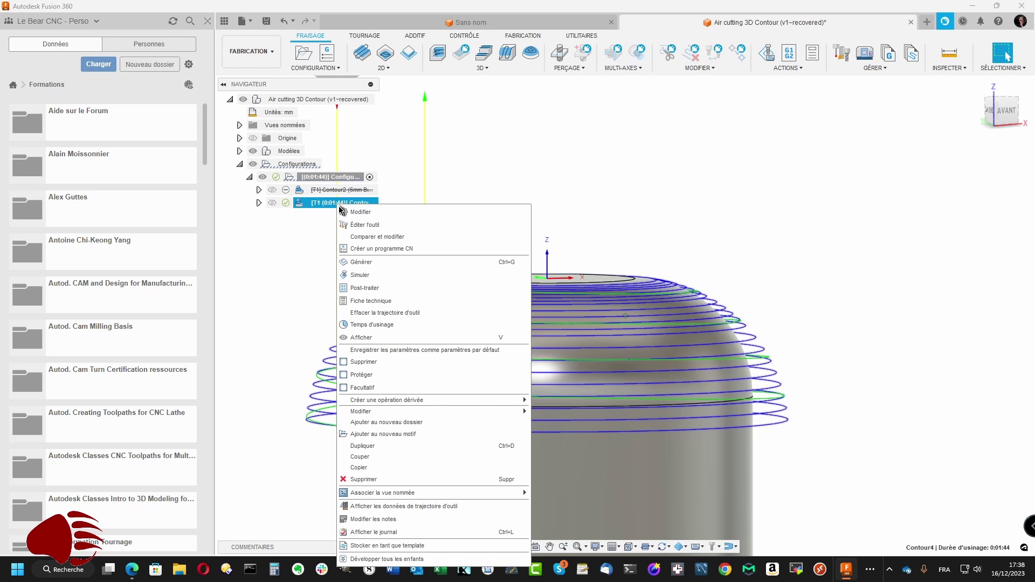
click(360, 212)
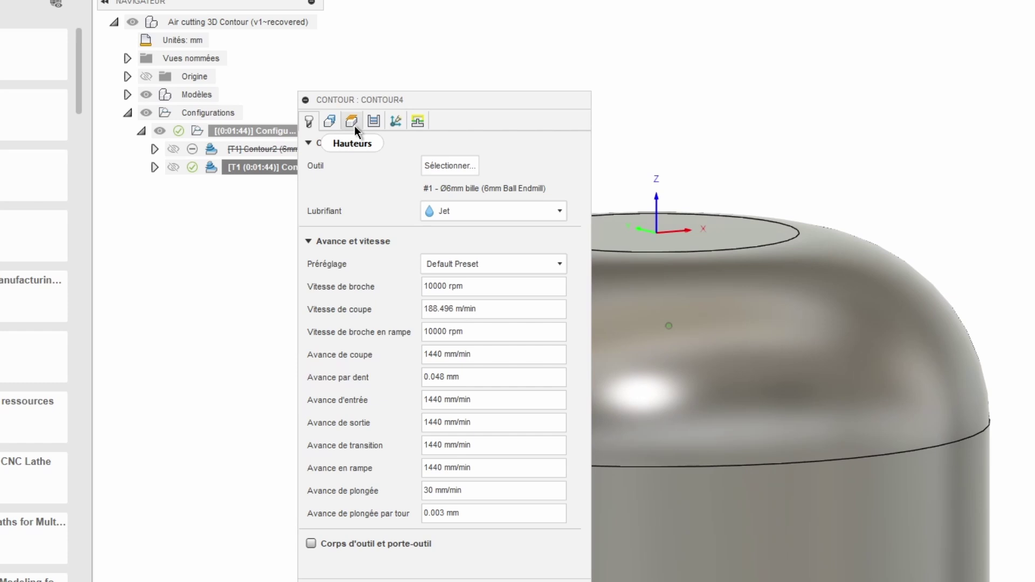
click(329, 123)
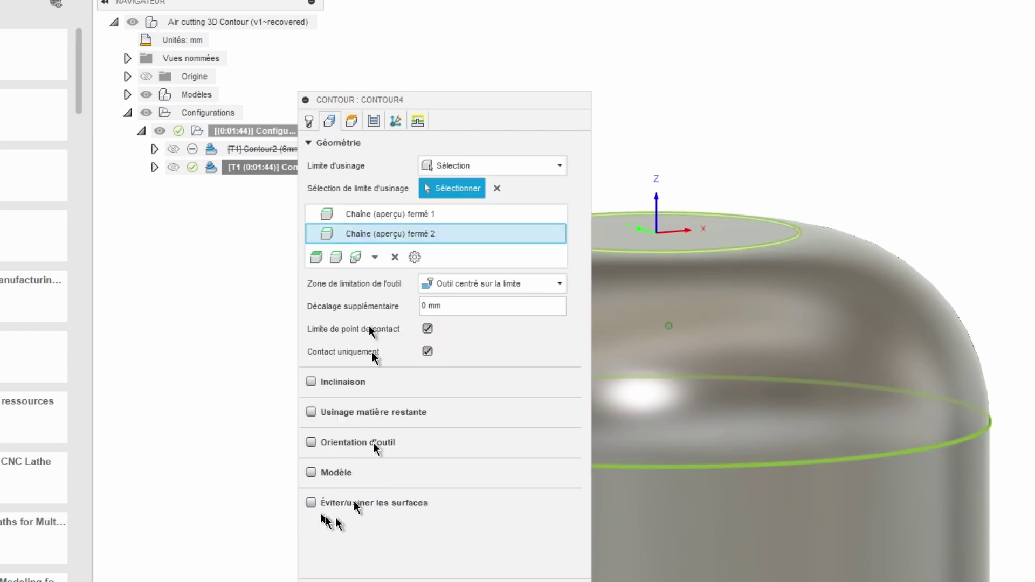
click(372, 123)
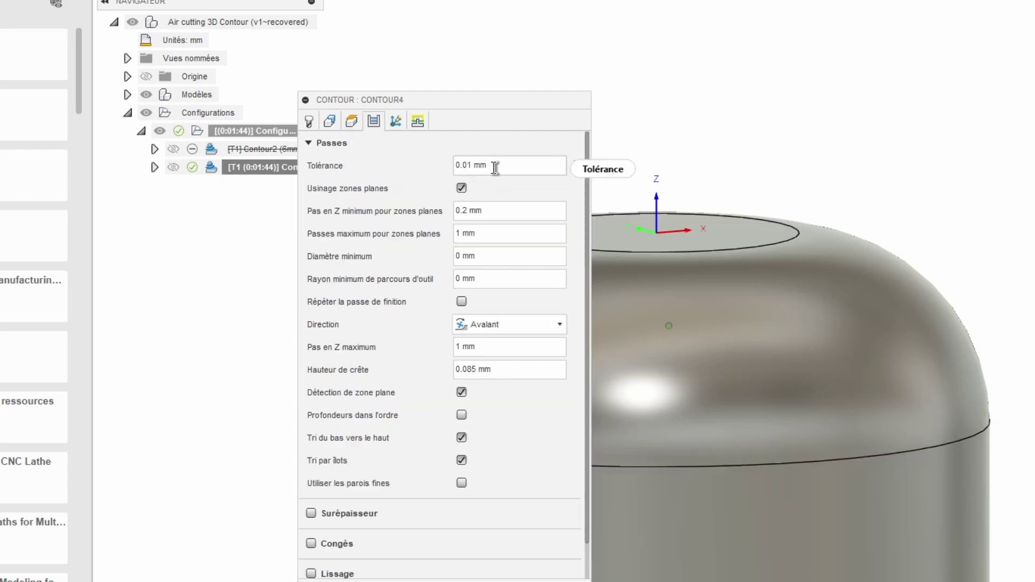
mouse_move(495, 168)
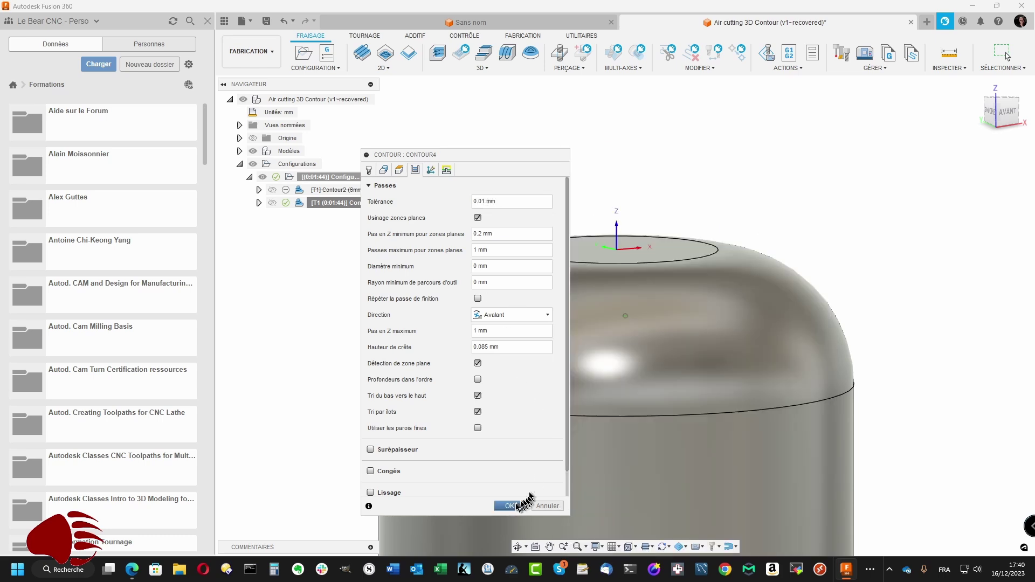
click(509, 505)
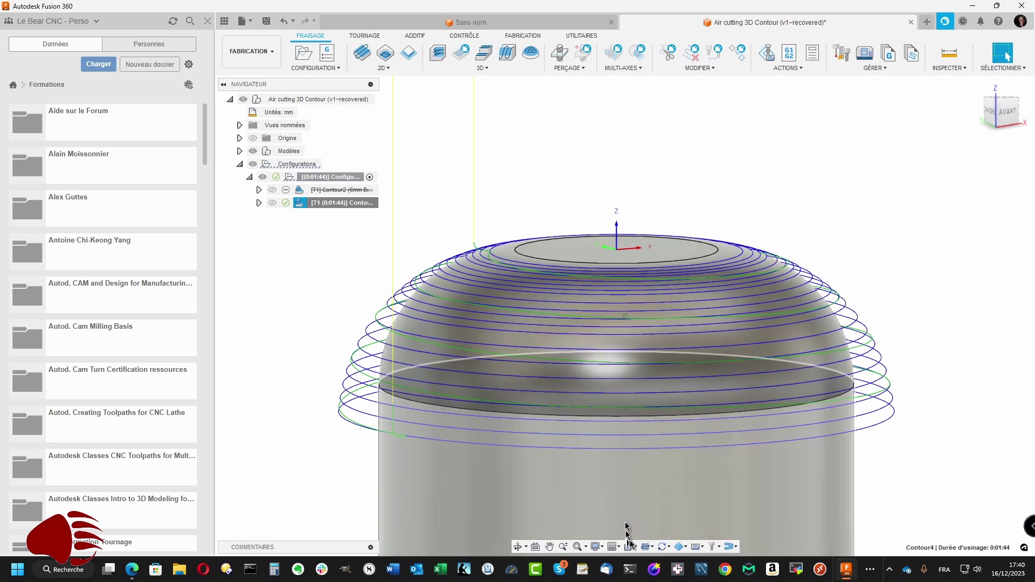
Step: Turn on the display of toolpath points and examine their spacing along Contour4's passes
click(646, 547)
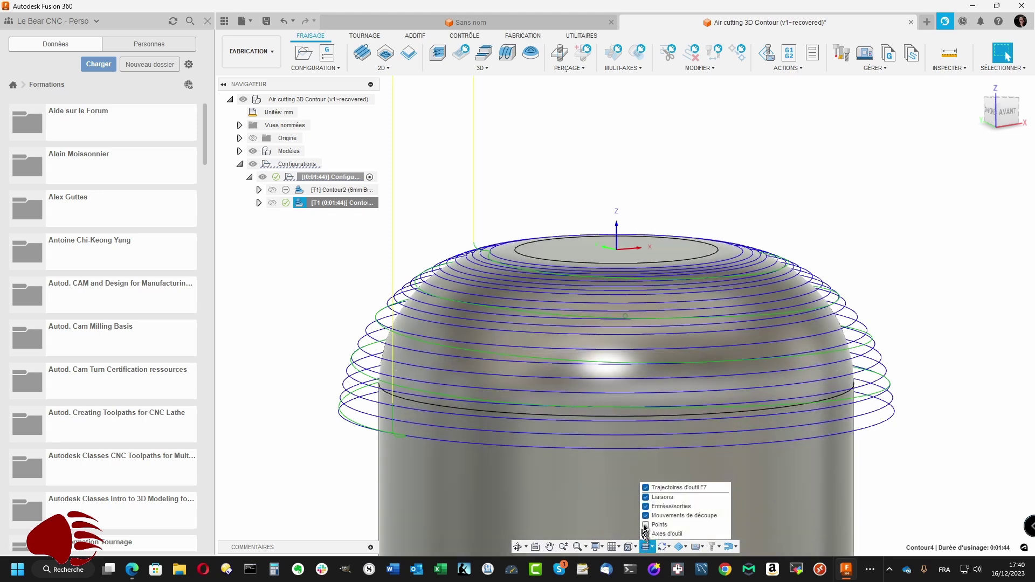
click(645, 526)
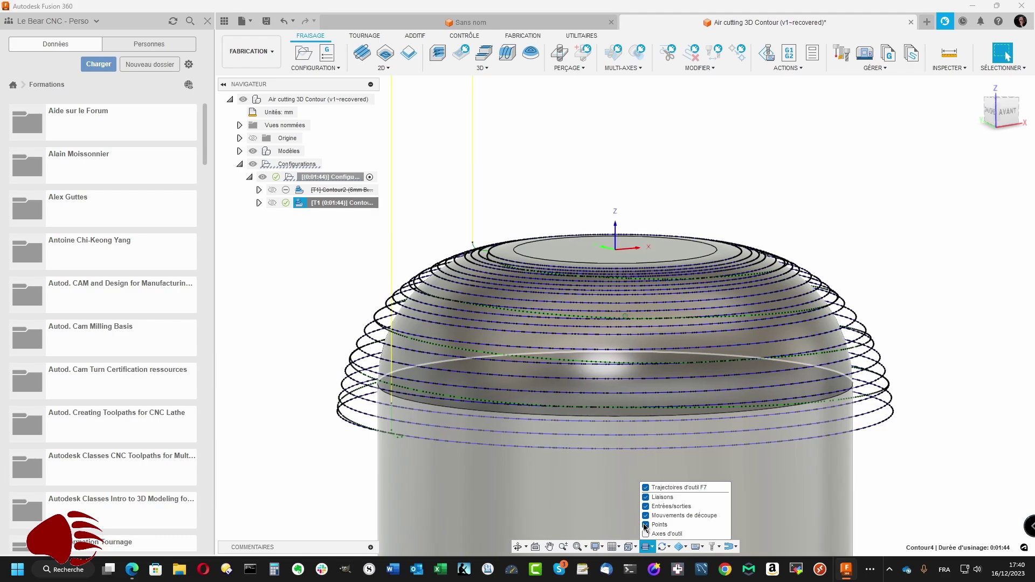
scroll(650, 459, up, 4)
scroll(649, 459, up, 5)
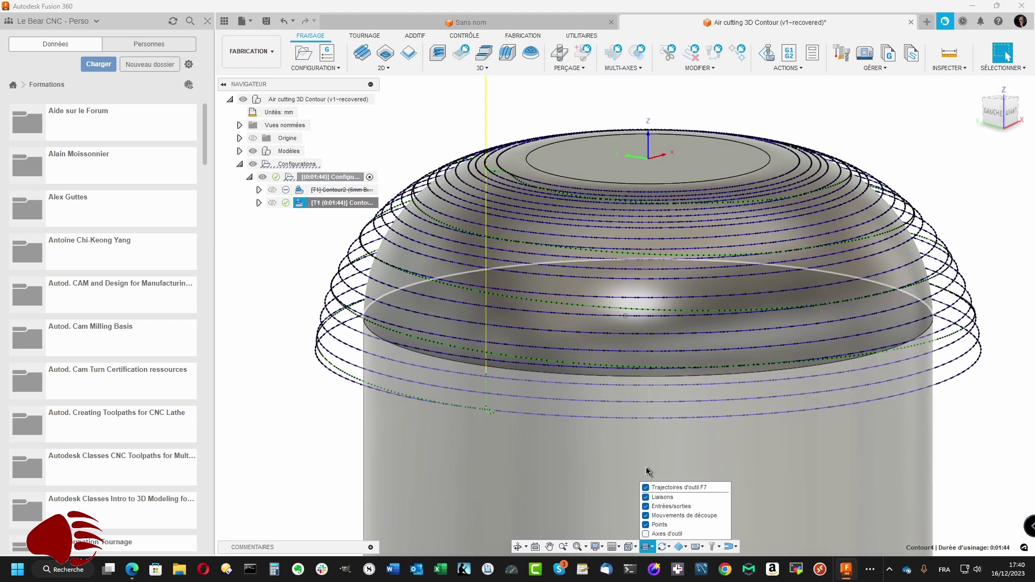
Step: Edit Contour4's passes settings to reduce the number of toolpath points and regenerate the operation
right_click(331, 208)
click(348, 219)
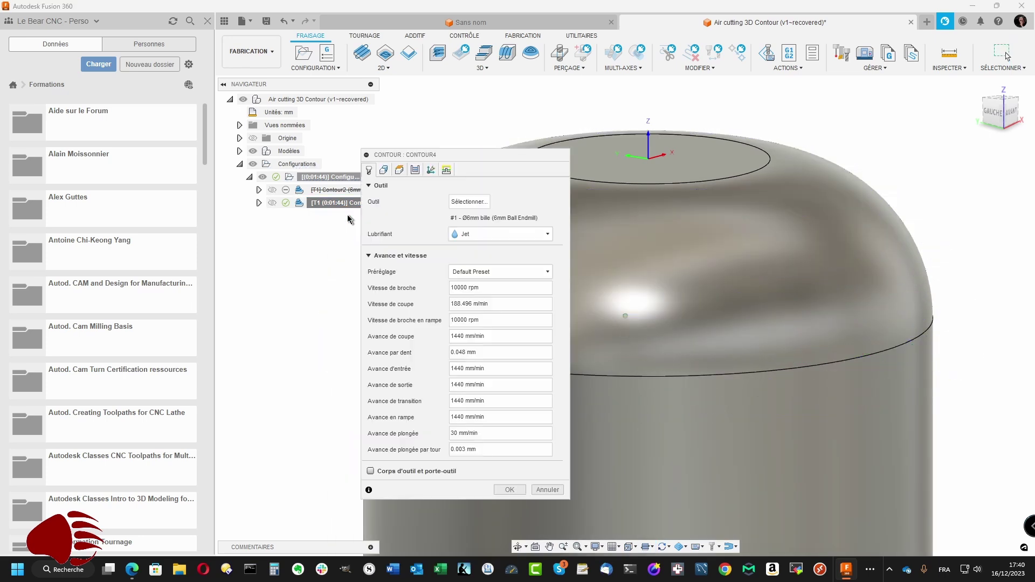
click(384, 170)
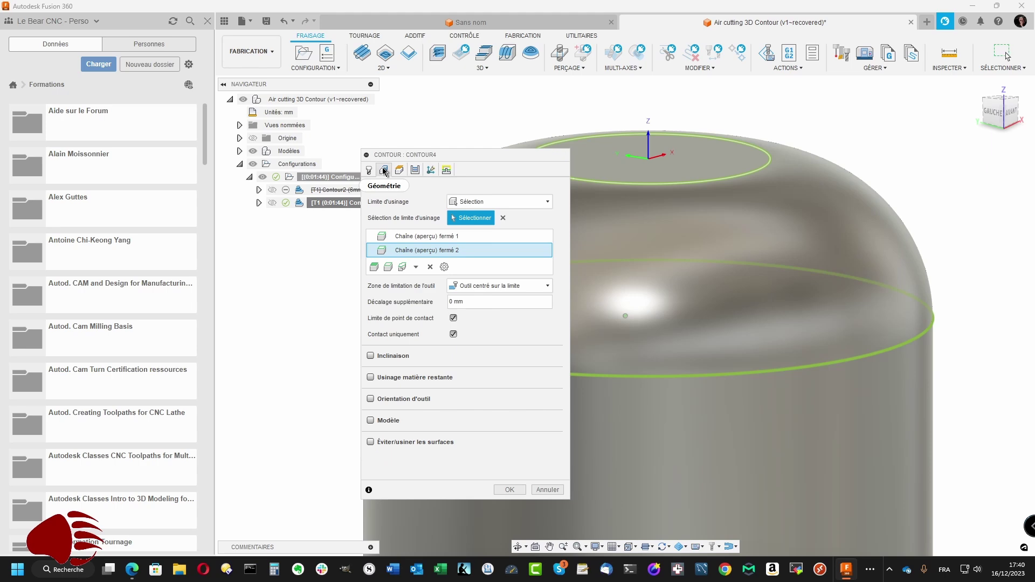
click(415, 170)
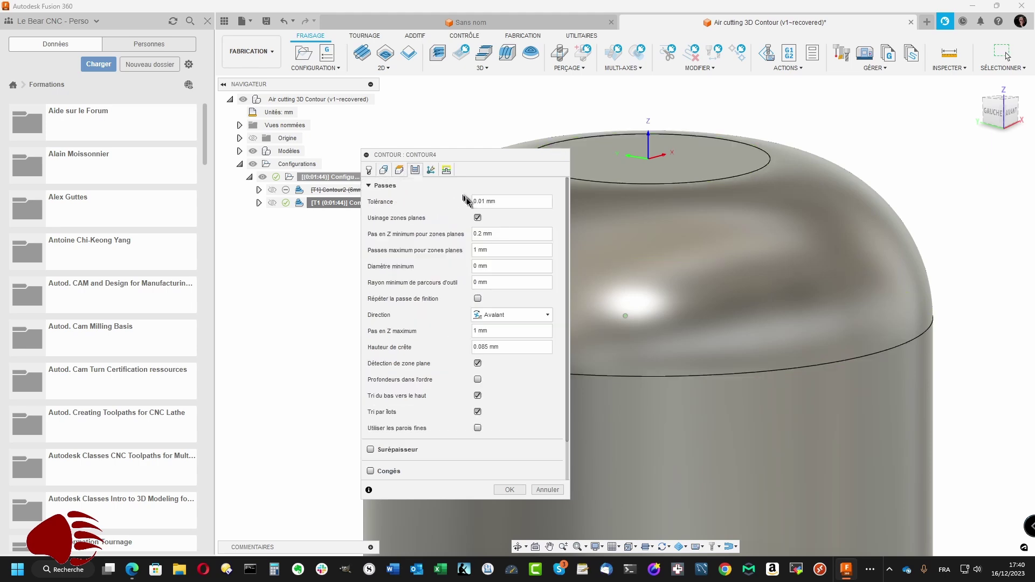
click(507, 490)
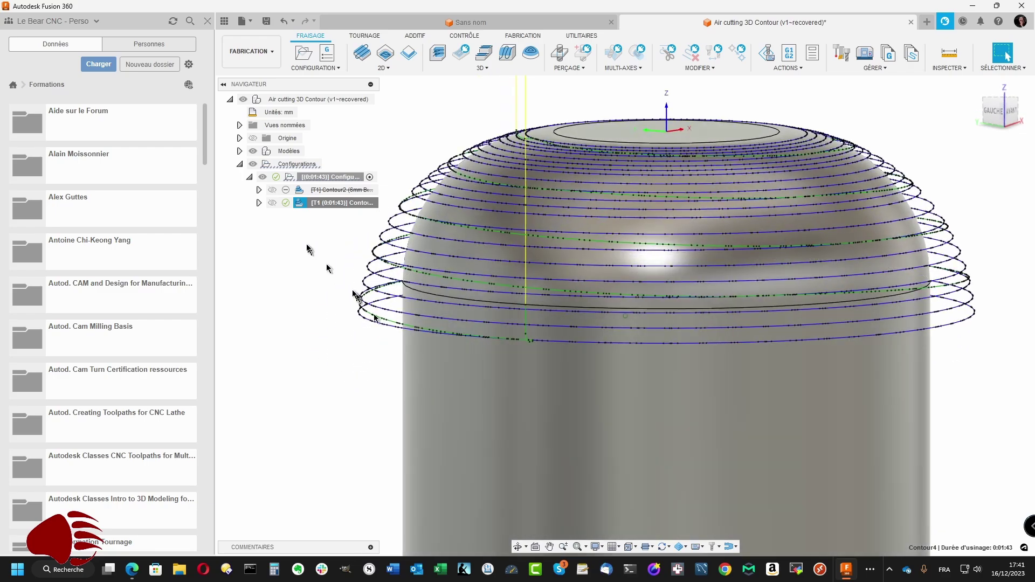
Step: Expand Contour4's details in the browser, set its passes tolerance to 0.01 mm and regenerate the toolpath
click(259, 203)
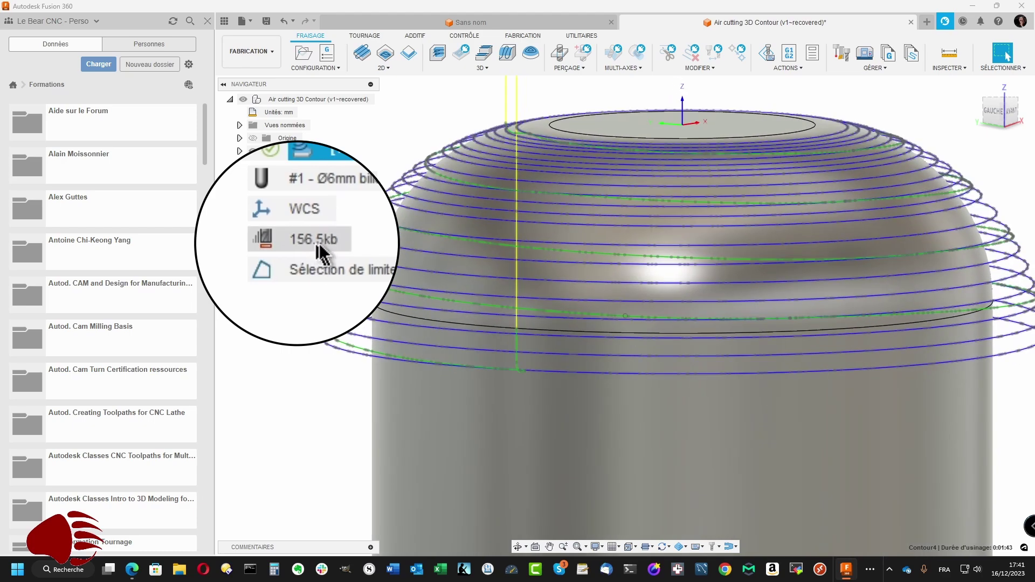
right_click(320, 206)
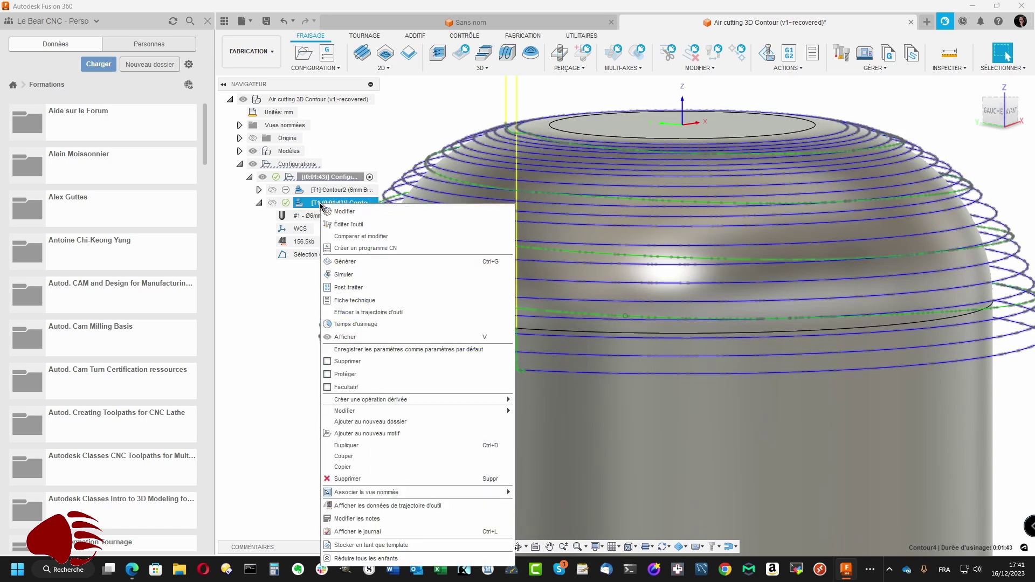
click(345, 210)
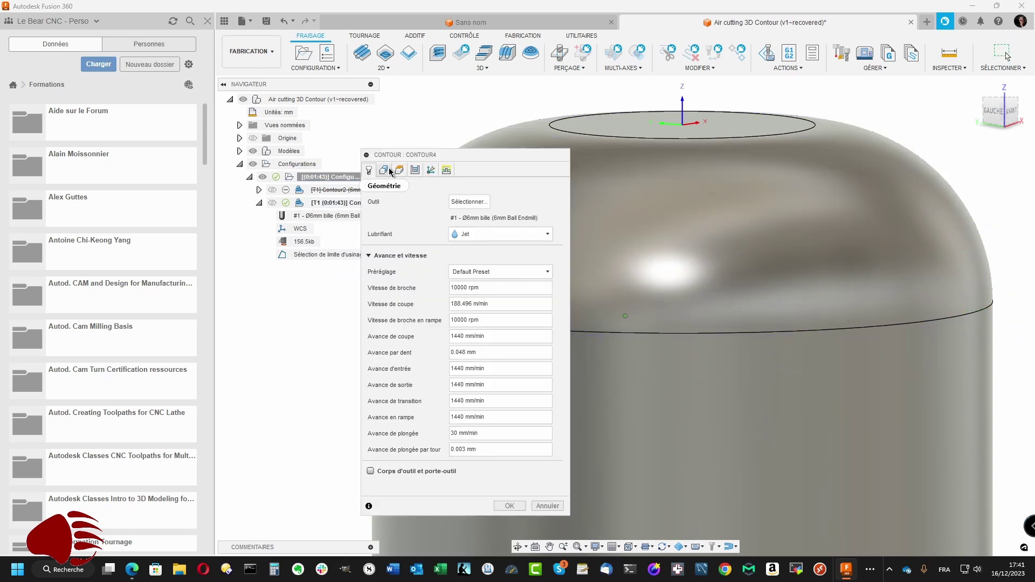
click(415, 171)
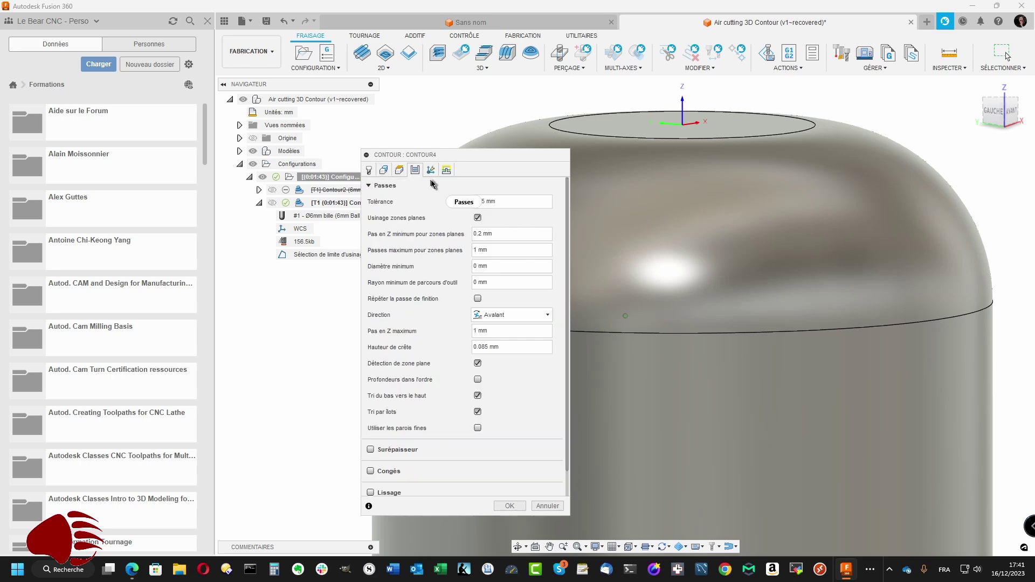
click(485, 201)
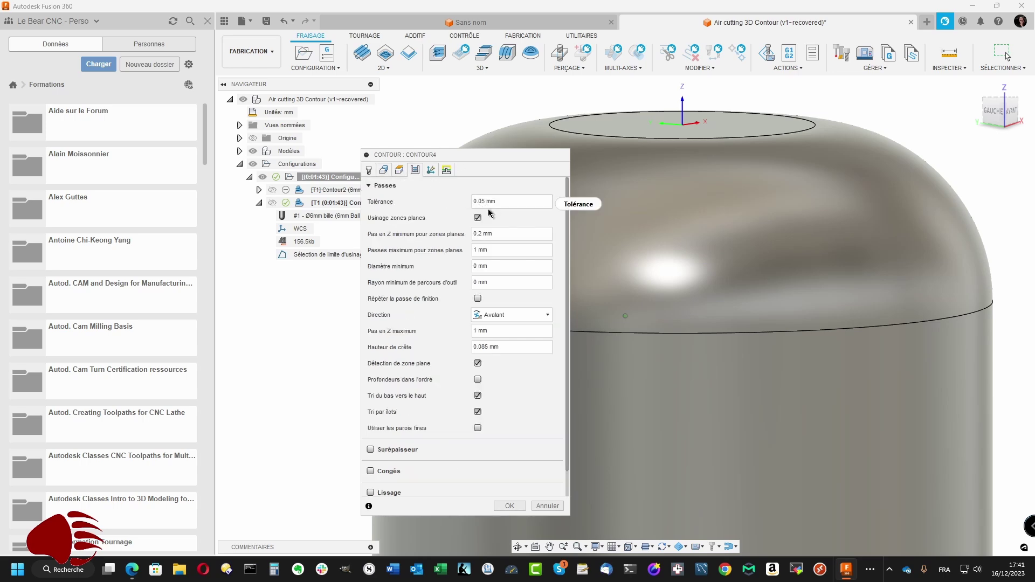
text(1)
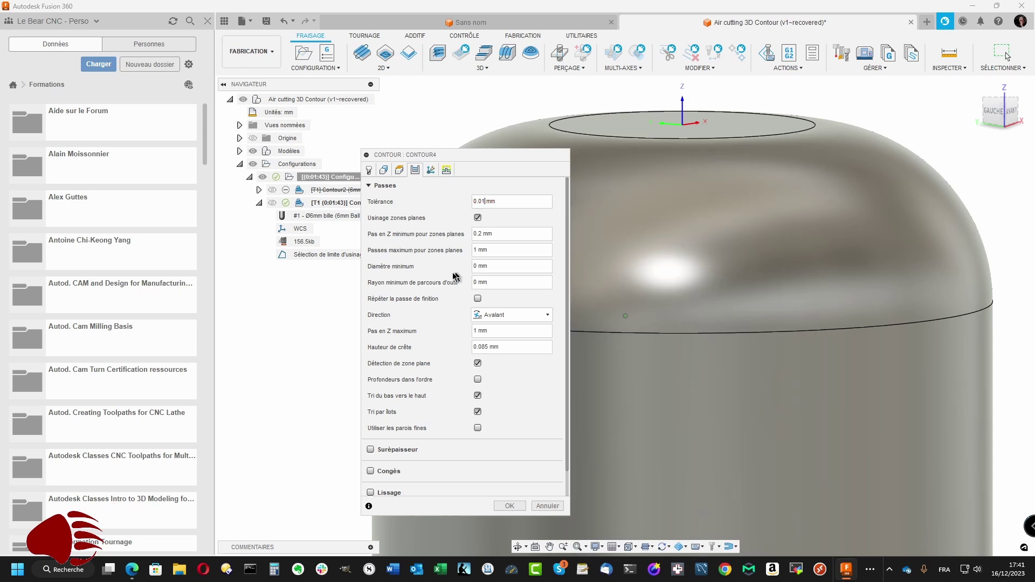
click(507, 507)
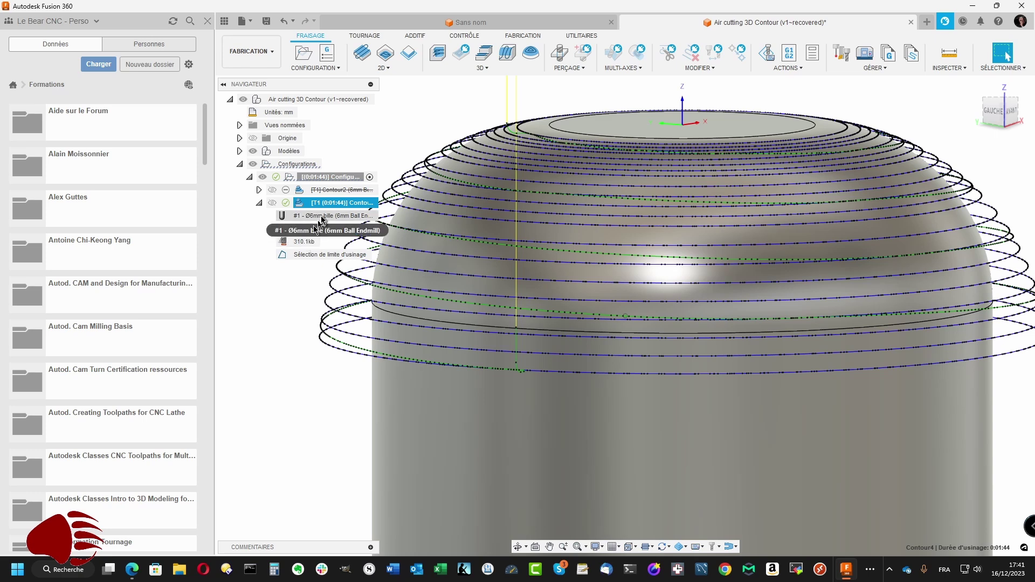
Step: Tighten Contour4's passes tolerance to 0.005 mm and regenerate the toolpath
right_click(332, 204)
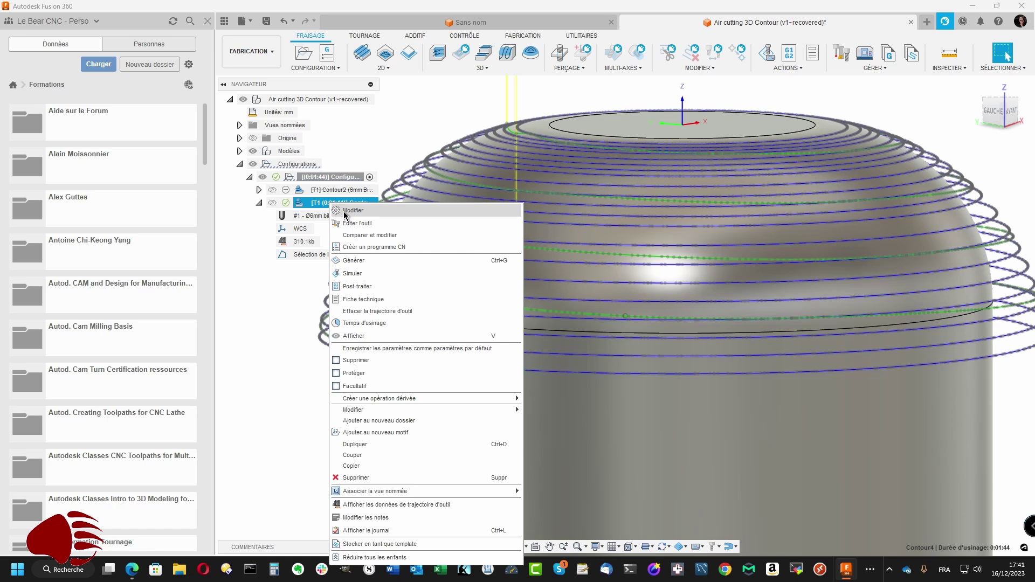
click(345, 211)
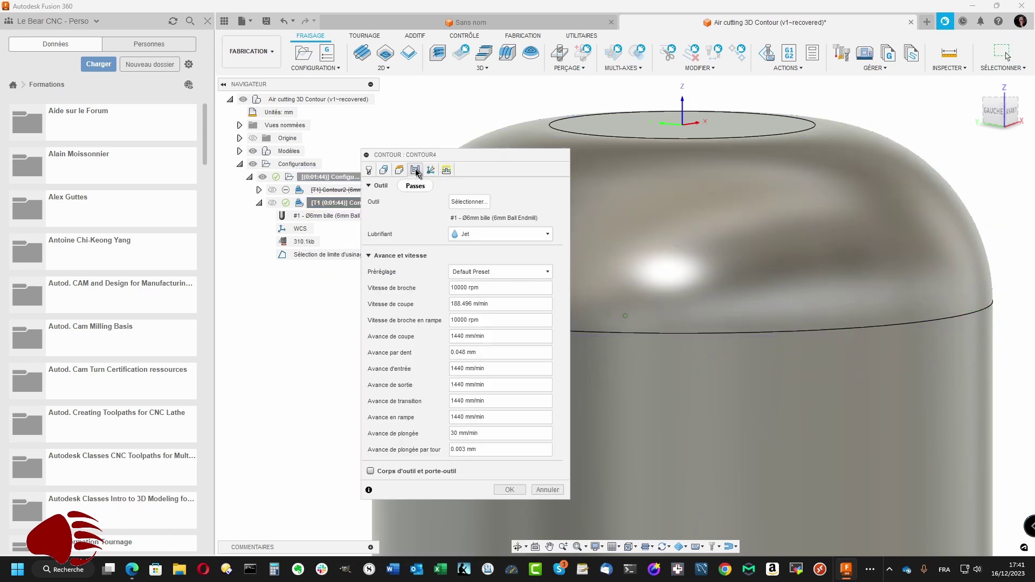
click(416, 171)
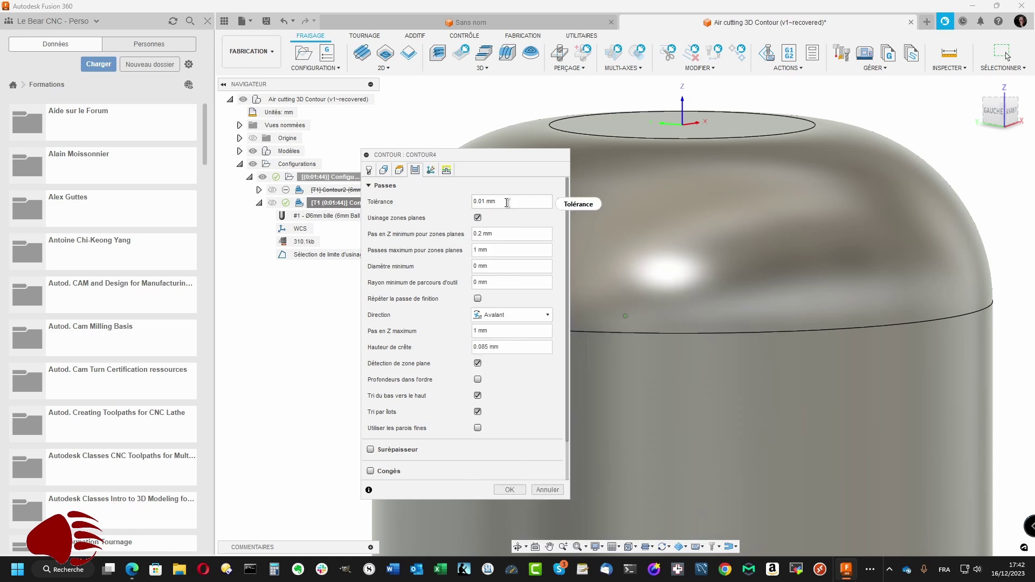
mouse_move(485, 201)
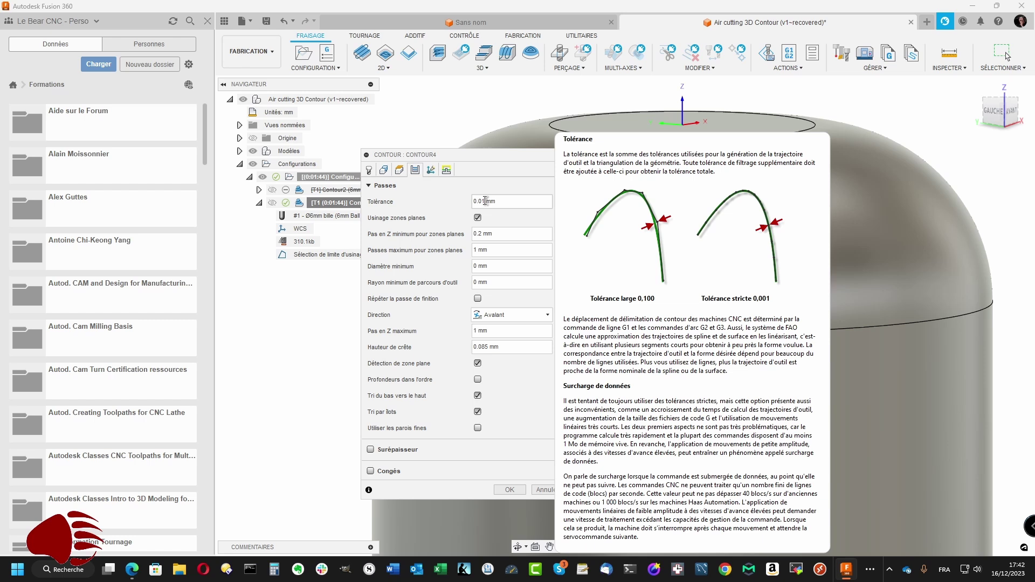
drag(482, 201, 486, 201)
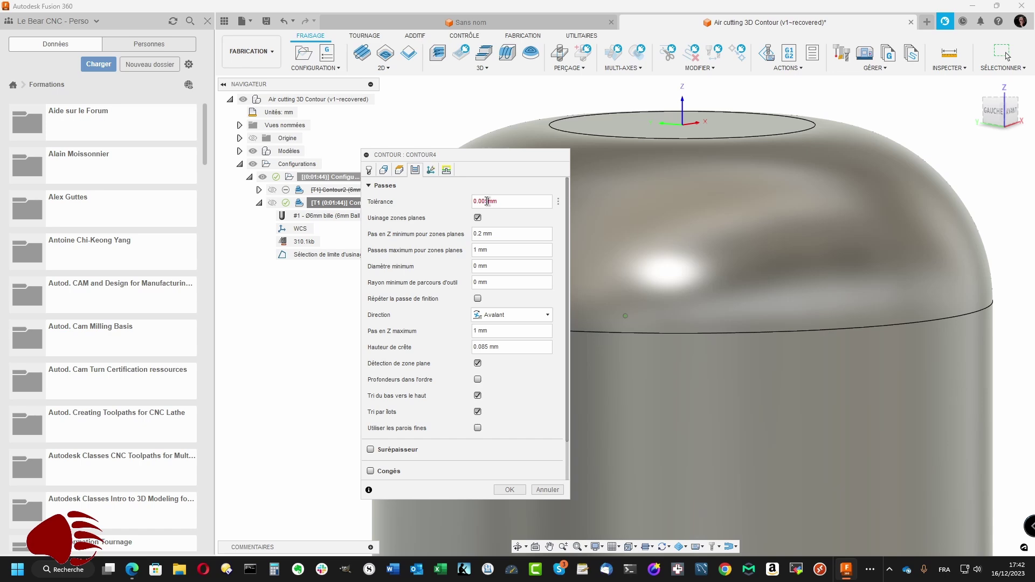
click(508, 490)
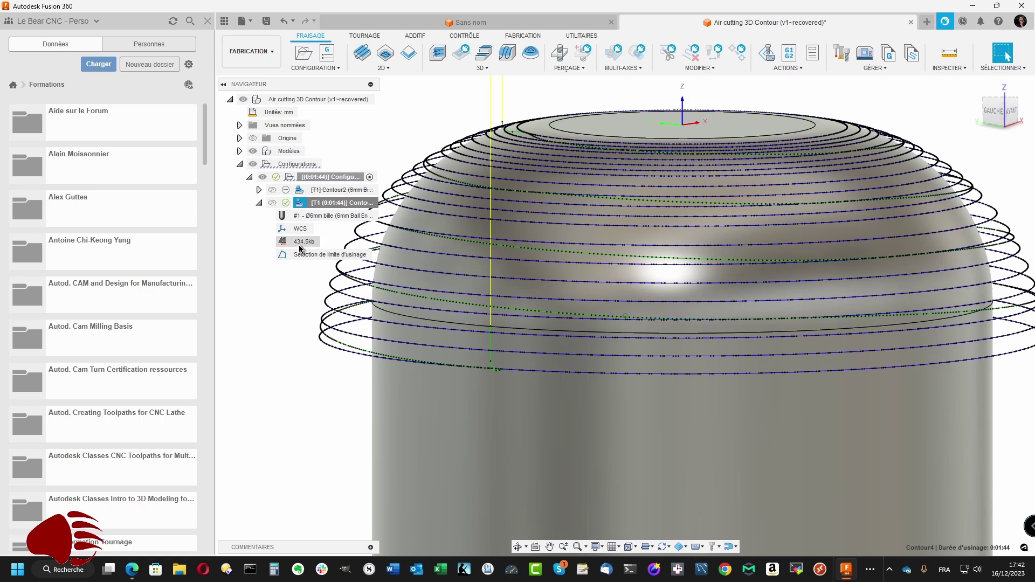
Step: Loosen Contour4's passes tolerance to 0.1 mm and regenerate the toolpath
right_click(302, 204)
click(361, 211)
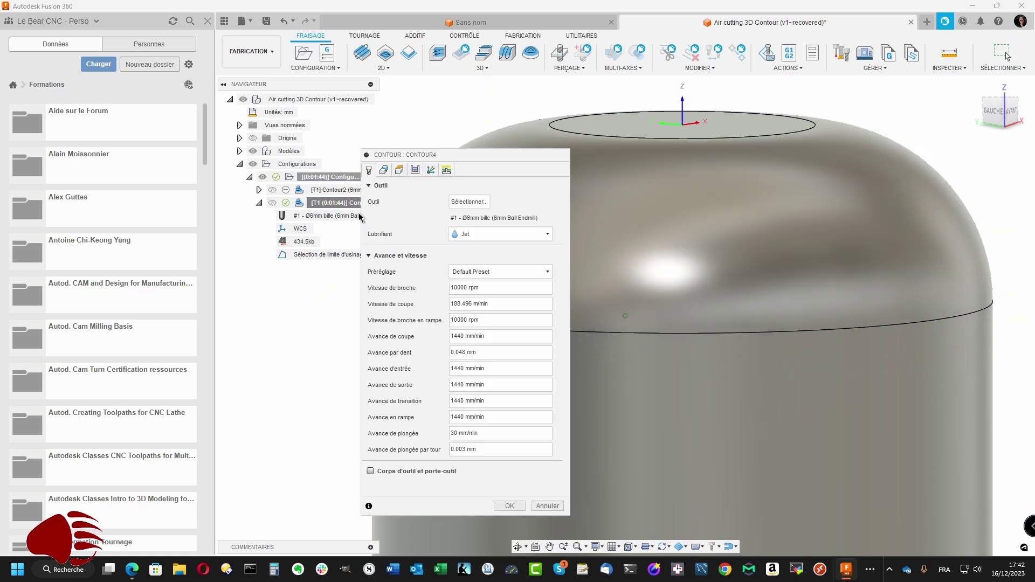
click(415, 171)
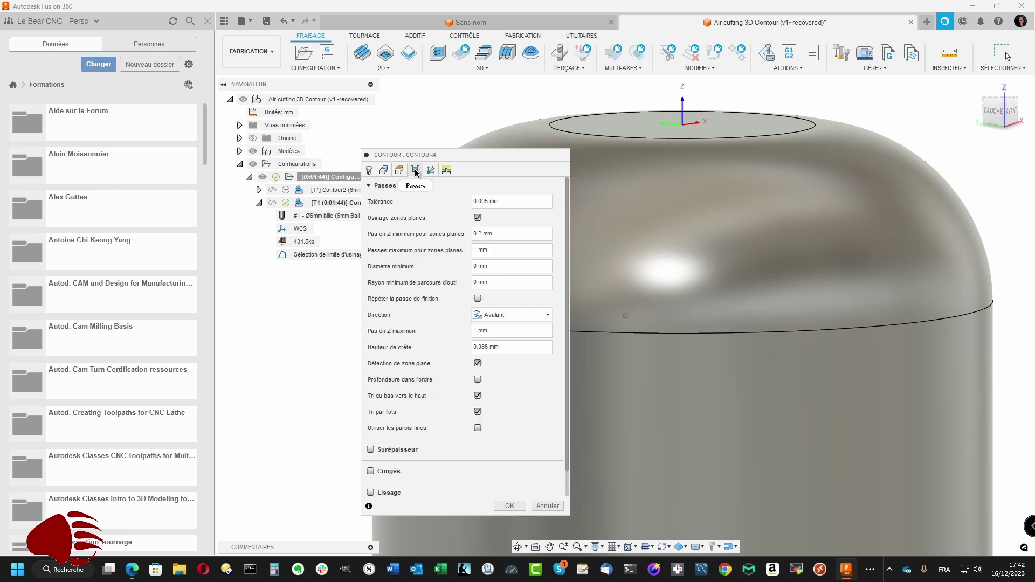
mouse_move(488, 201)
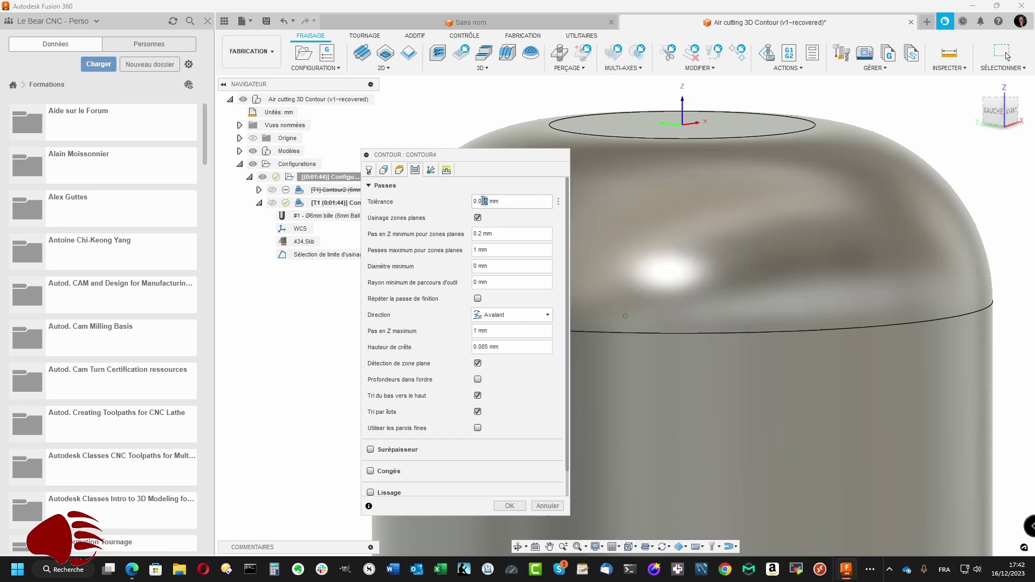
key(BackSpace)
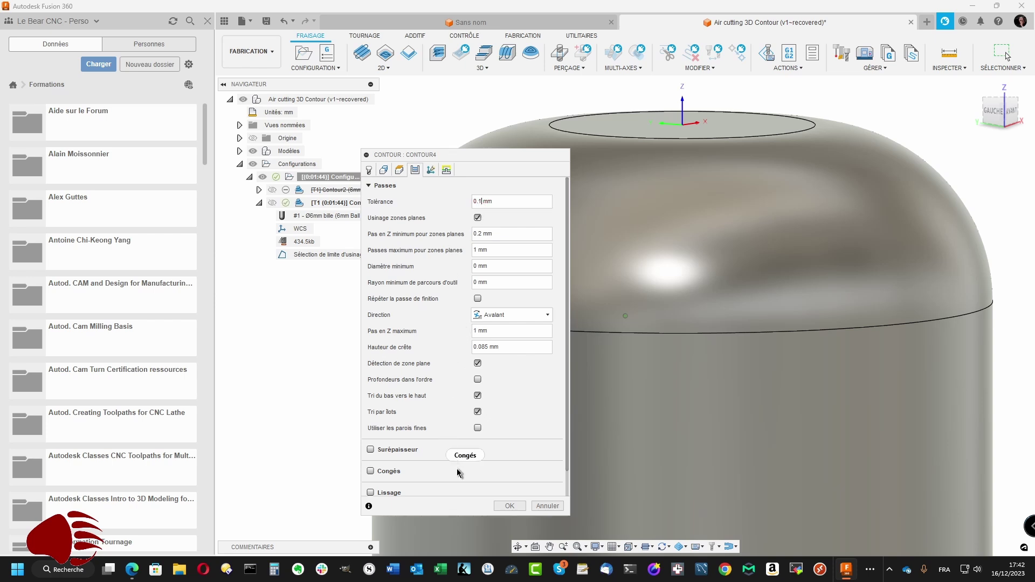
click(510, 505)
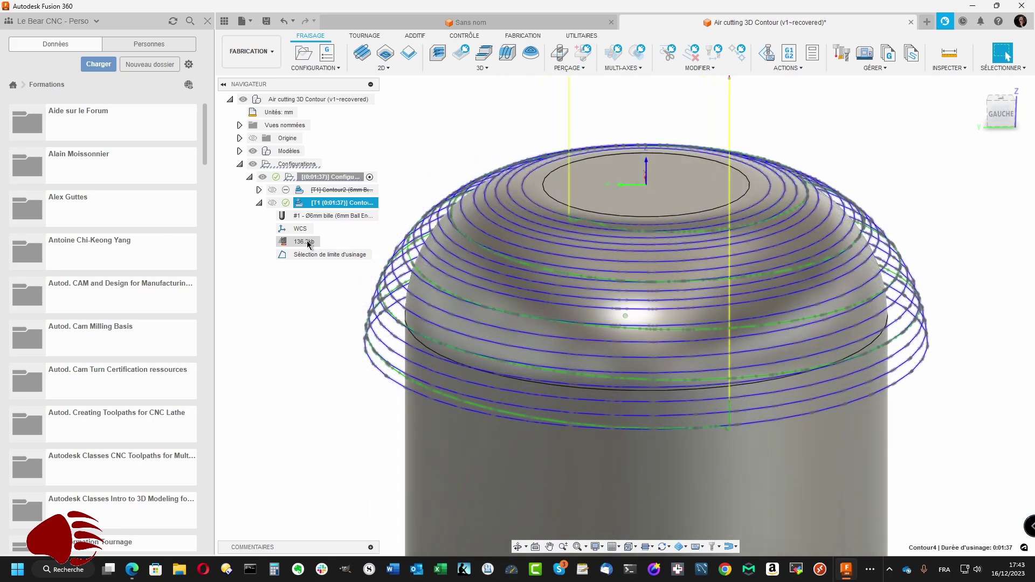
Step: Set Contour4's minimum flat-area stepdown to 0.05 mm, maximum flat-area stepover to 0.5 mm and cusp height to 0.02 mm, then regenerate it
right_click(338, 204)
click(350, 213)
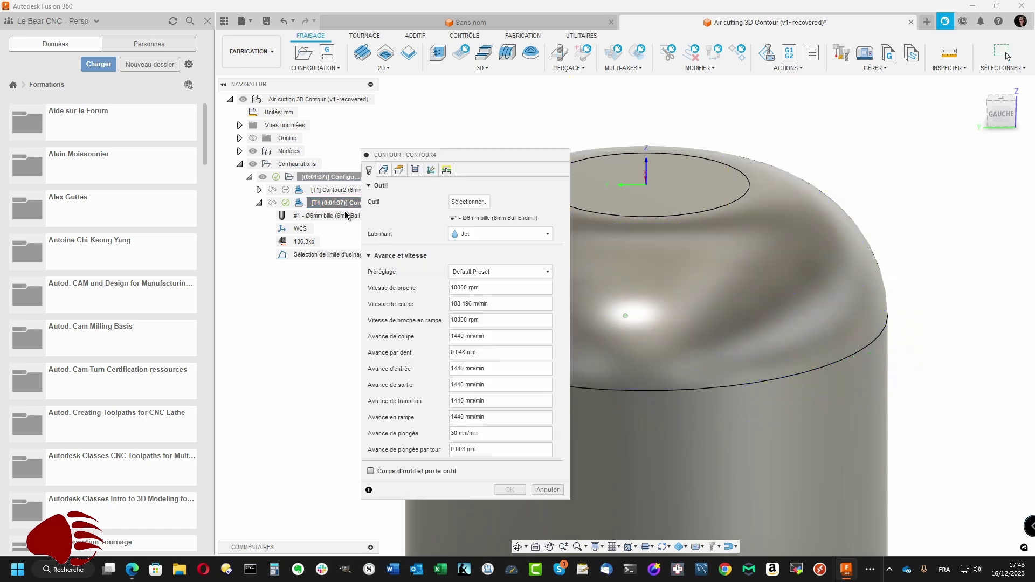
click(416, 170)
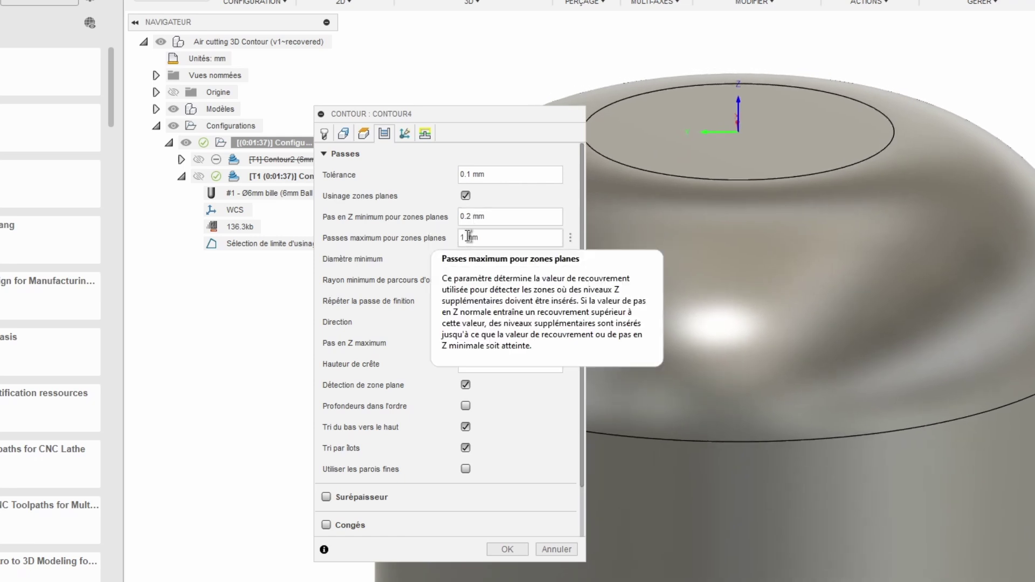
double_click(469, 216)
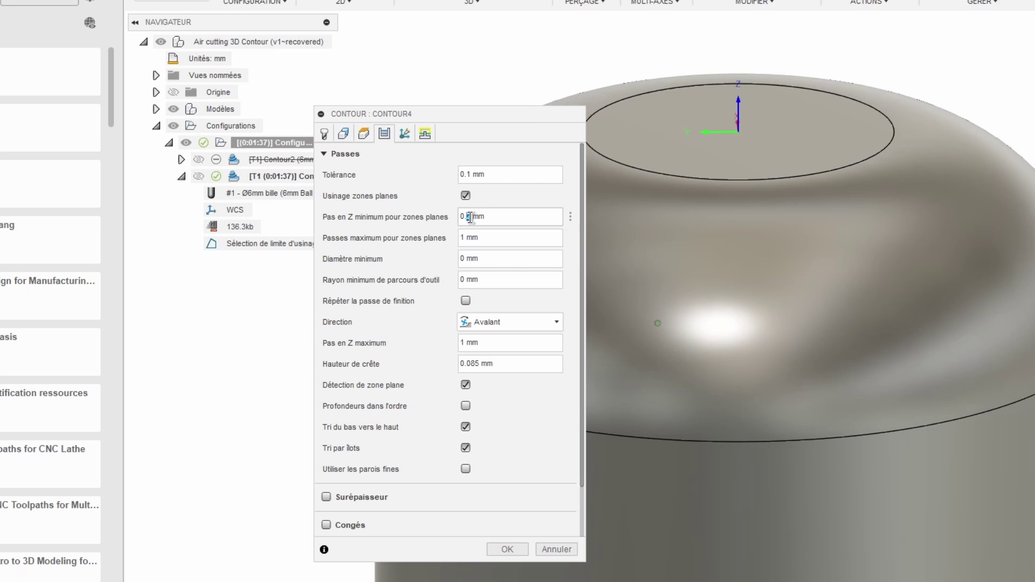
text(05)
double_click(463, 238)
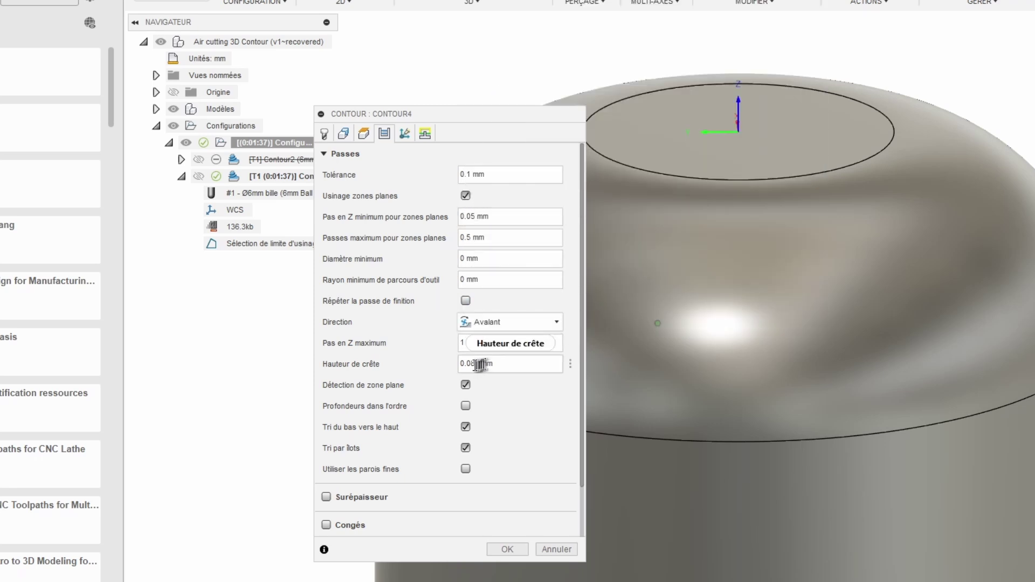
mouse_move(472, 365)
drag(471, 365, 499, 365)
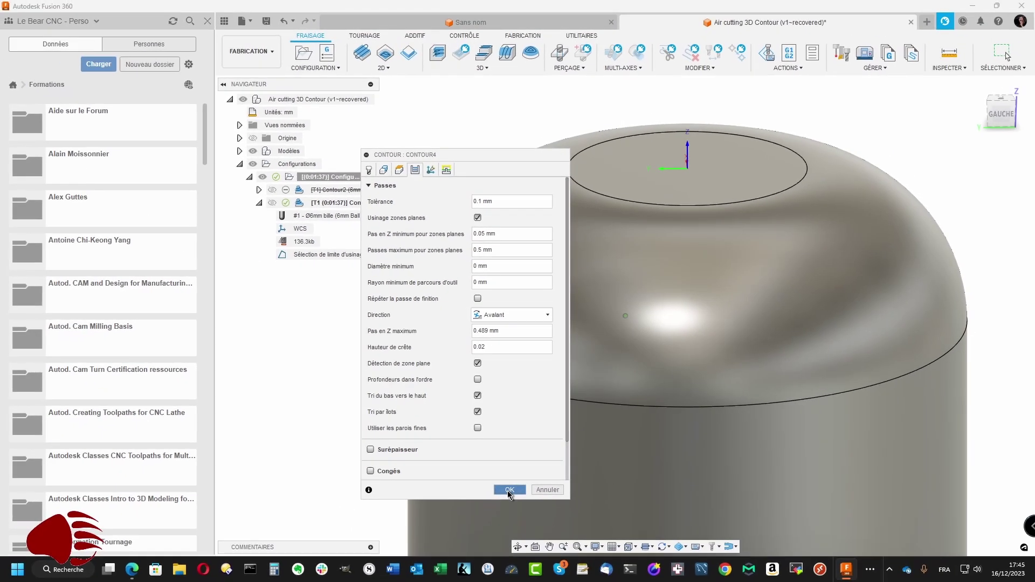
click(507, 550)
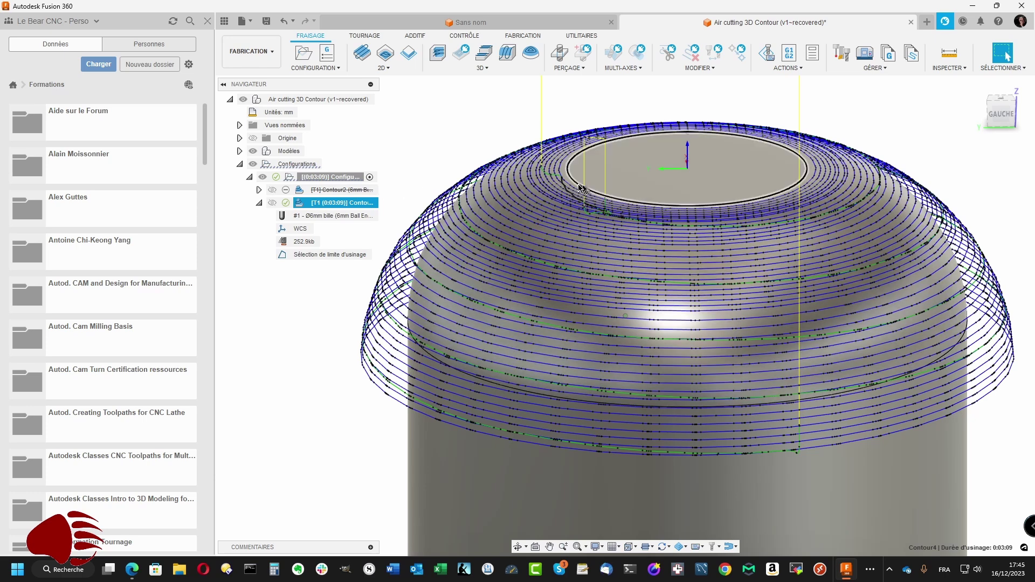
Step: Simulate Contour4, hide the toolpath to examine the machined dome's surface finish, and exit the simulation
right_click(342, 204)
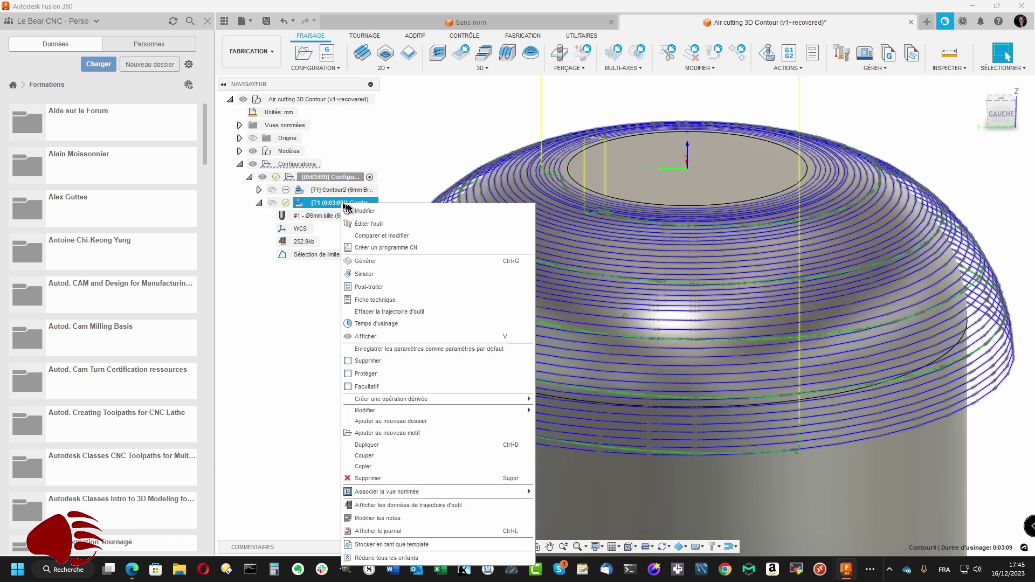
click(370, 274)
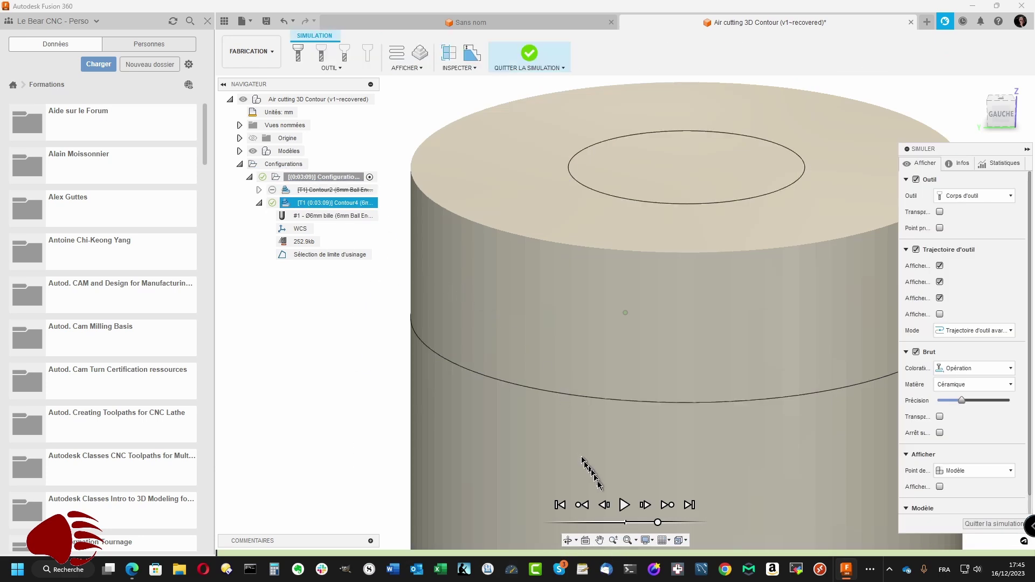
click(624, 505)
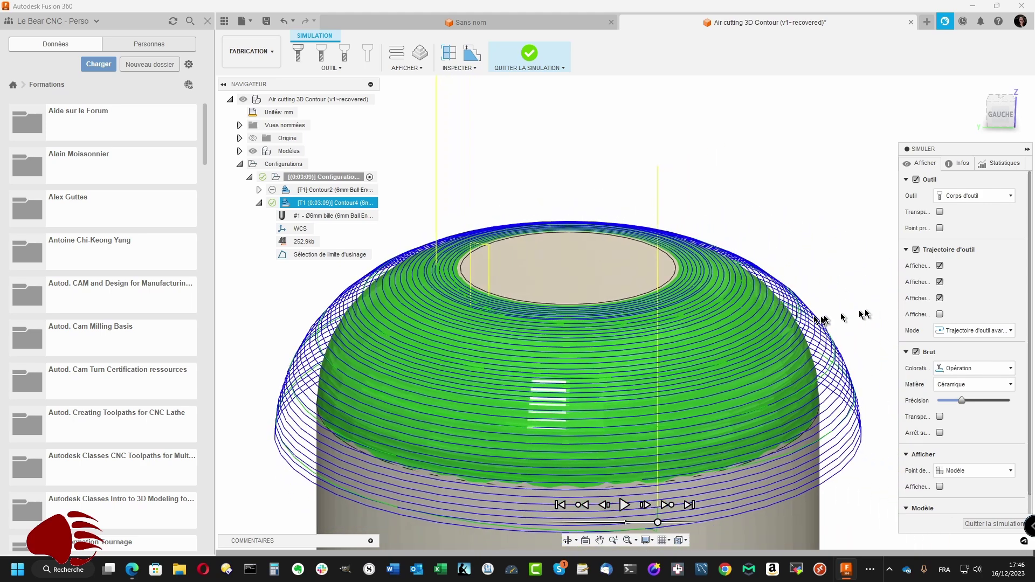
click(916, 251)
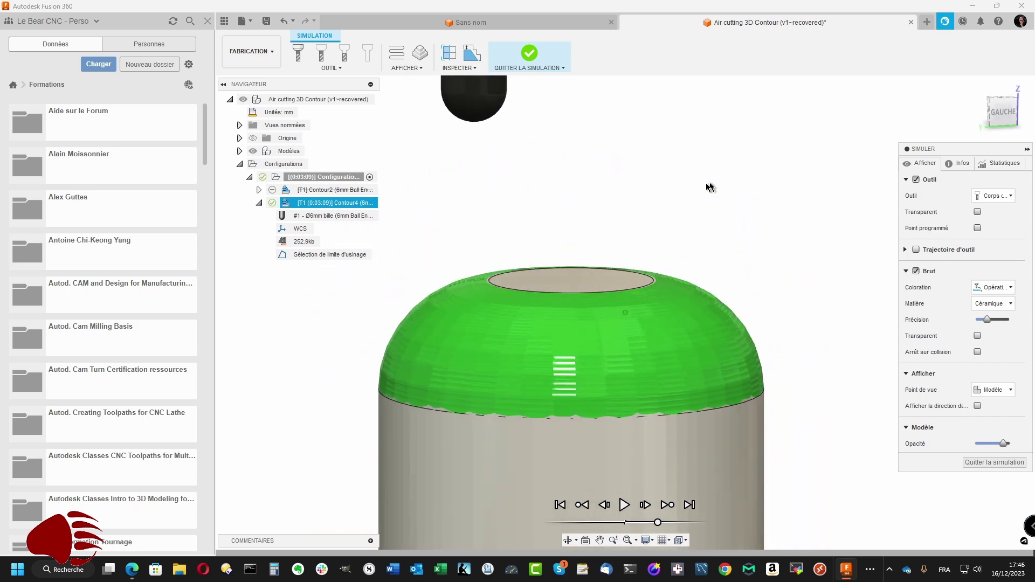
right_click(335, 204)
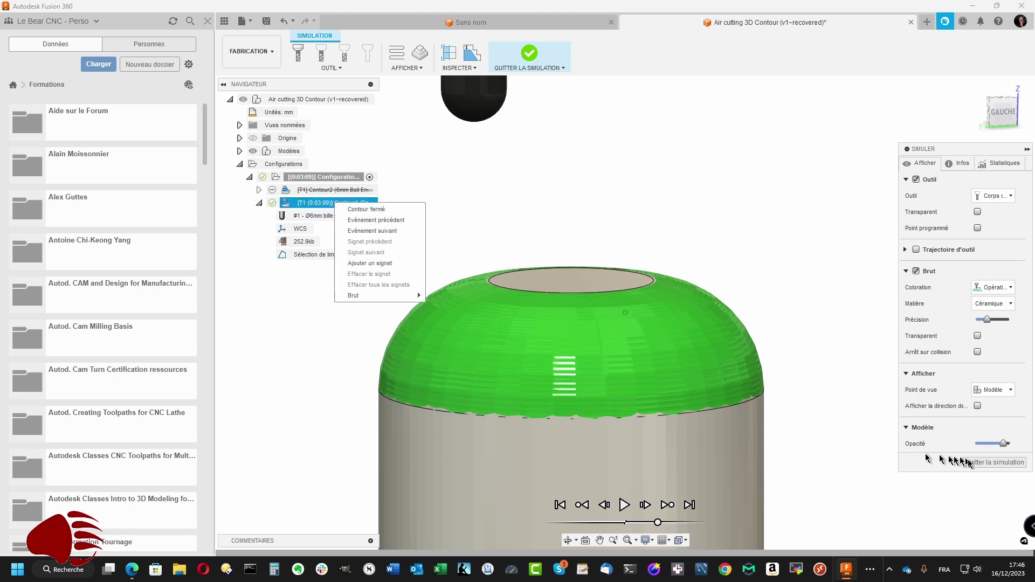
click(995, 462)
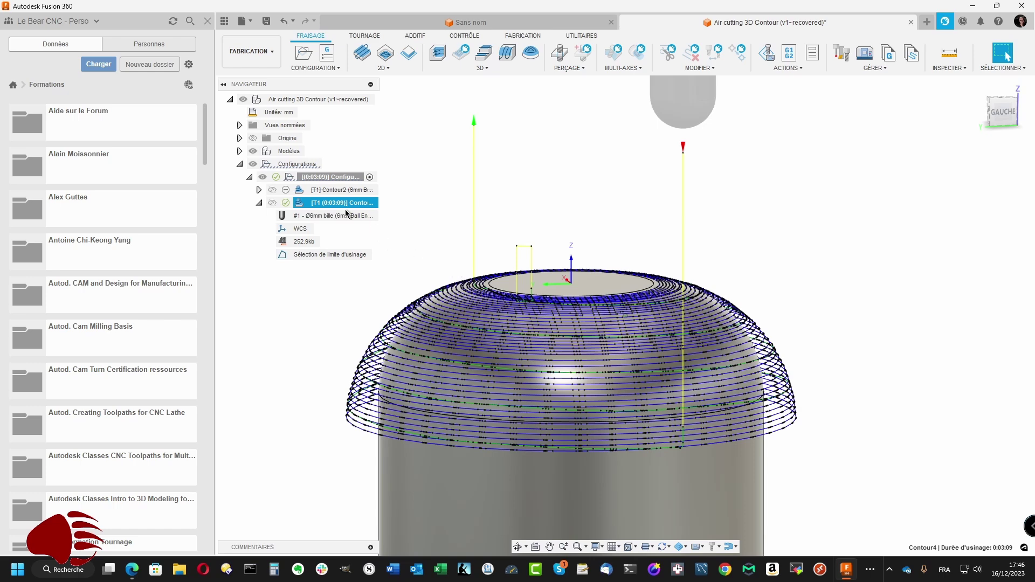
Step: Set Contour4's passes tolerance to 0.0025 mm and regenerate the toolpath
right_click(340, 203)
click(357, 211)
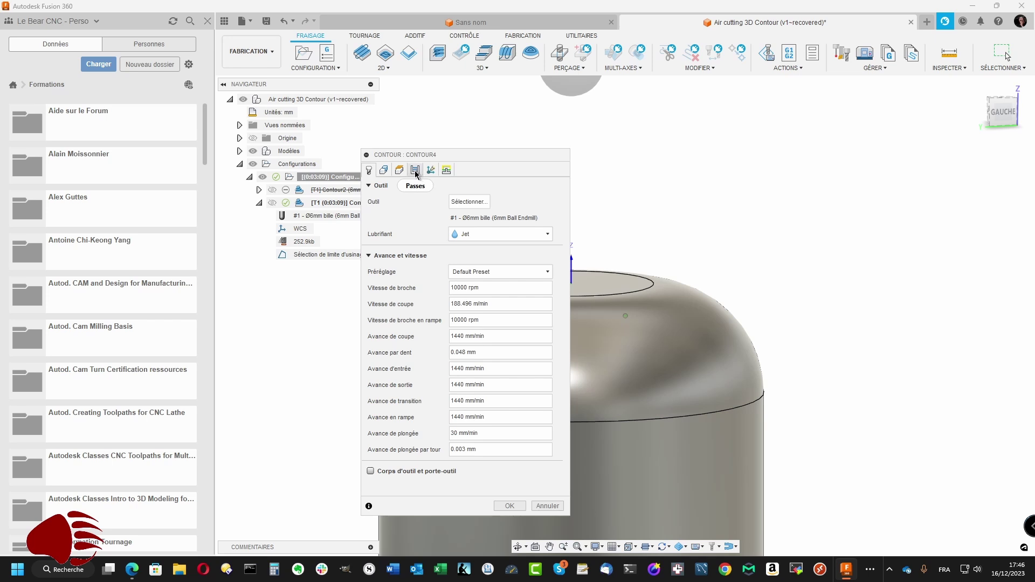
click(415, 171)
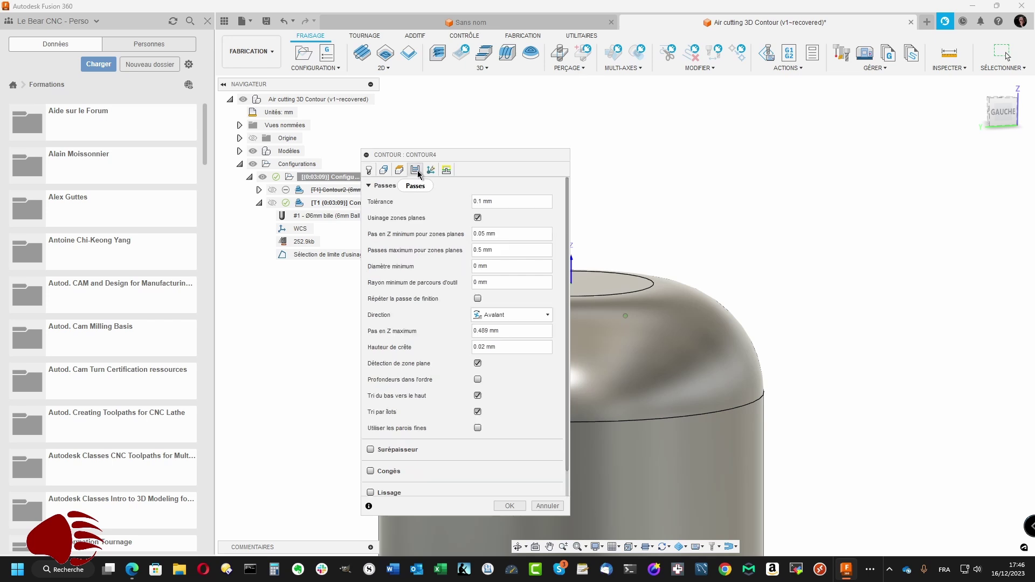
mouse_move(484, 207)
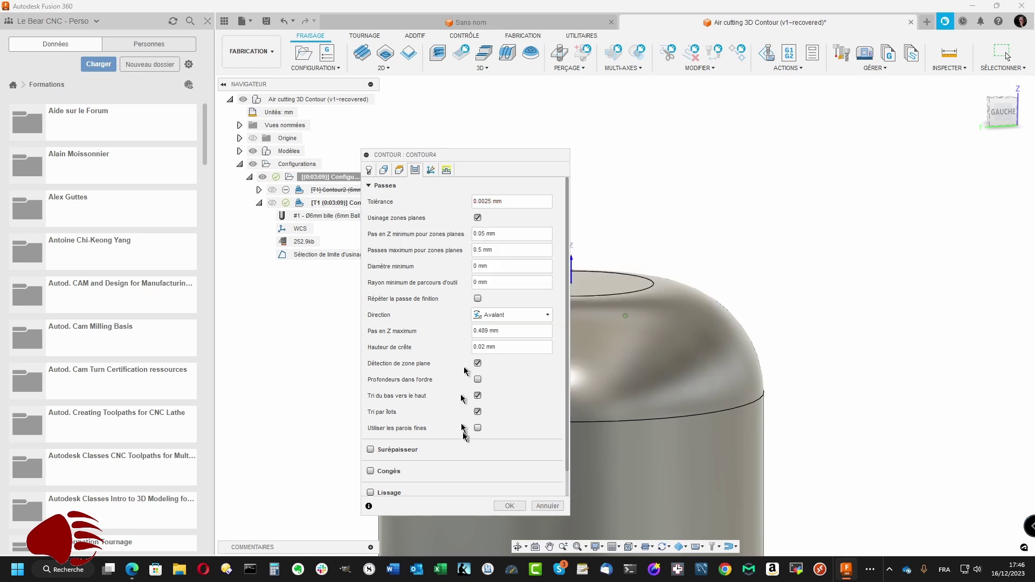
click(508, 507)
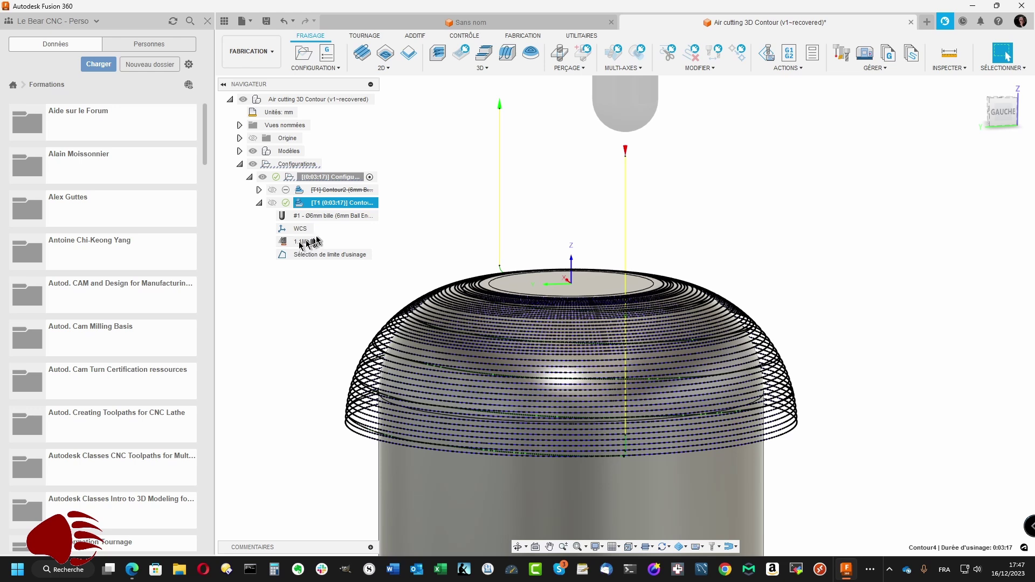
Step: Simulate Contour4 through to its end to examine the machined dome's surface finish, and exit the simulation
right_click(327, 203)
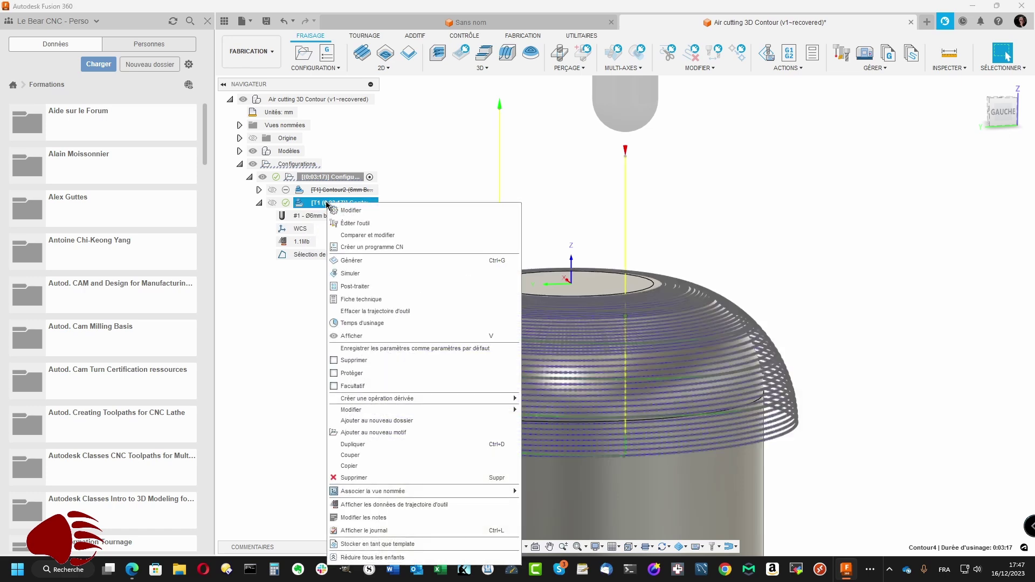
click(354, 274)
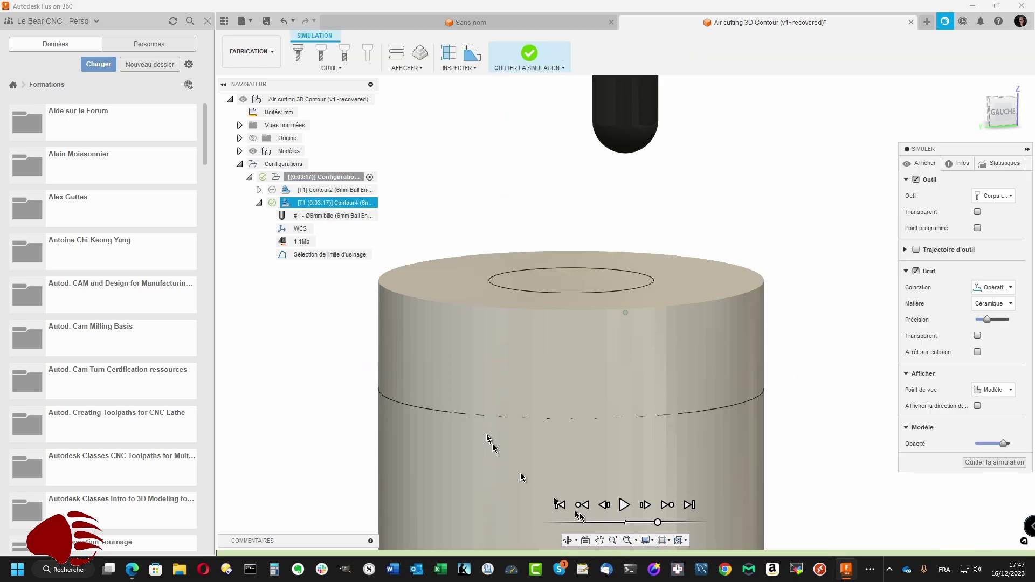
click(624, 505)
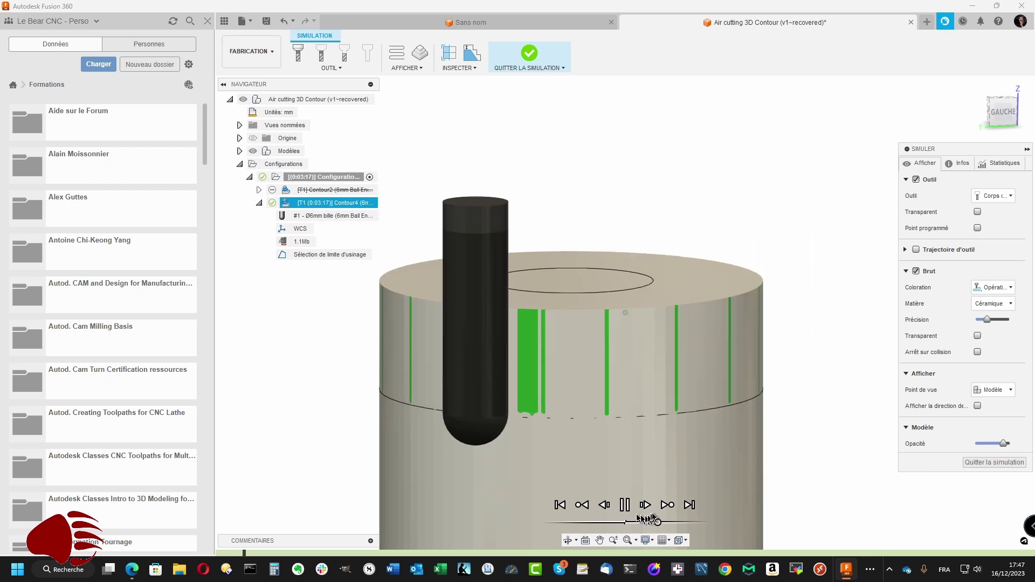
click(689, 505)
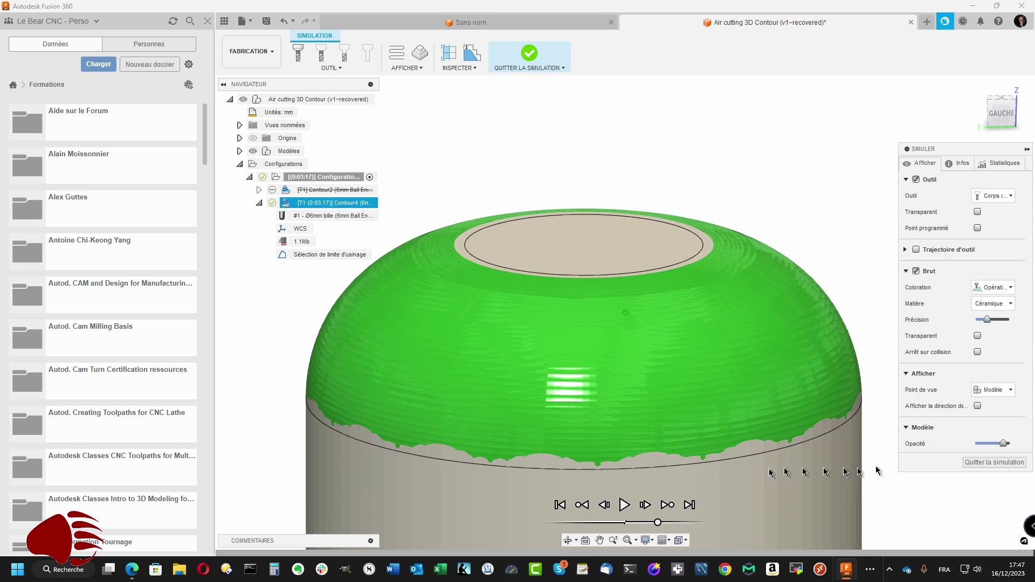
click(969, 466)
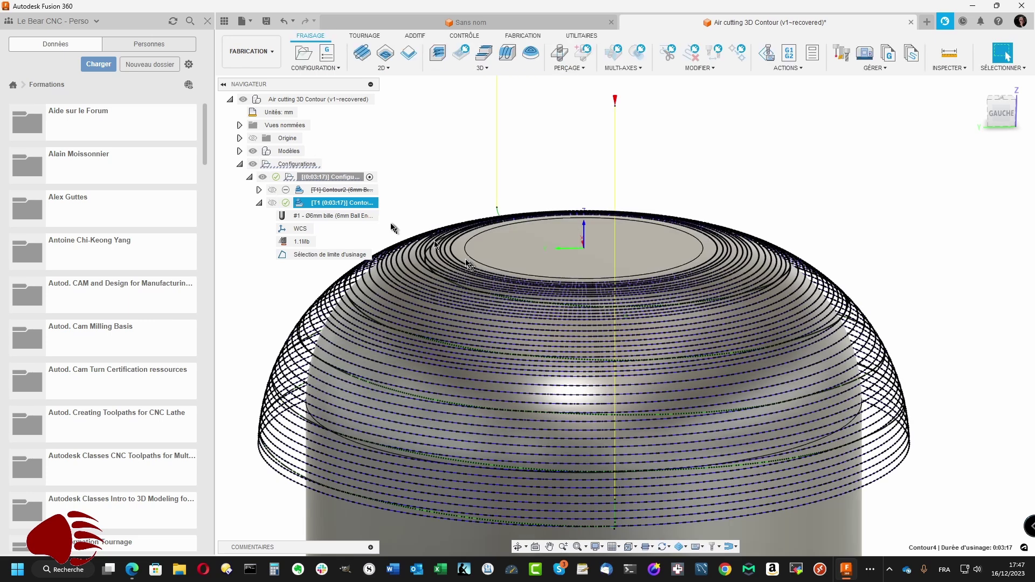
Step: Review the stock definition of Configuration1 and close the setup without changes
right_click(327, 179)
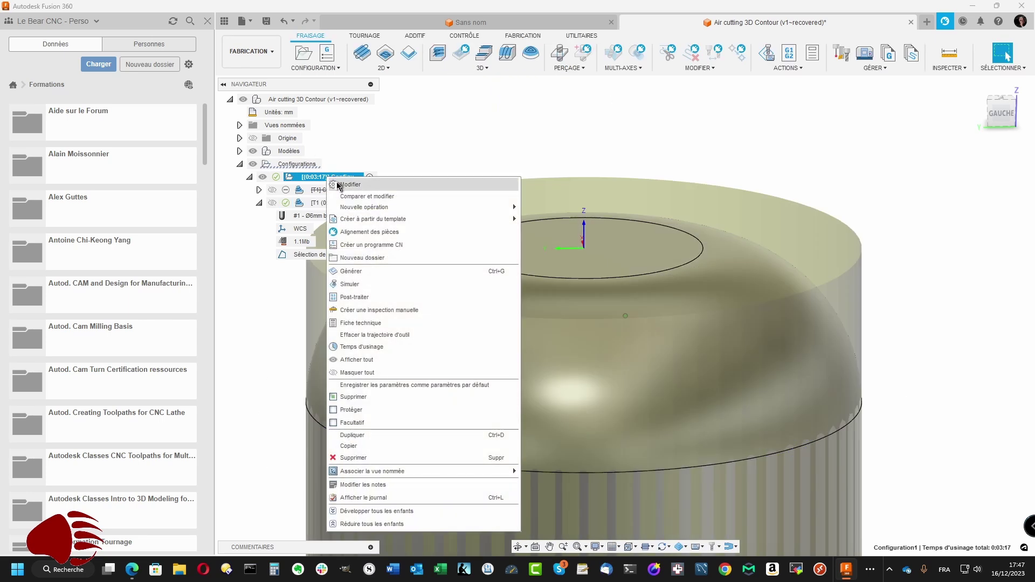
click(341, 183)
click(434, 170)
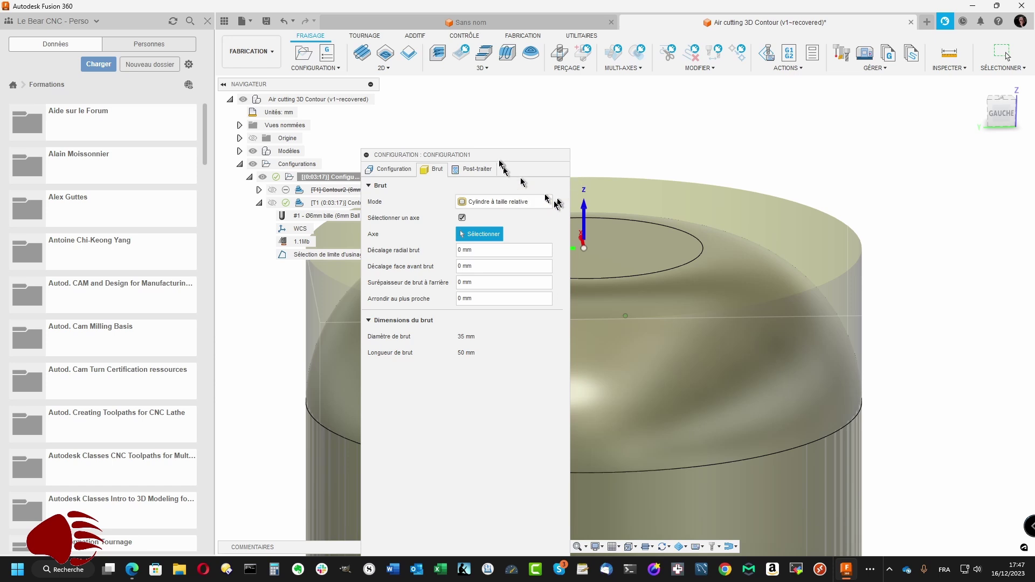
drag(498, 157, 472, 76)
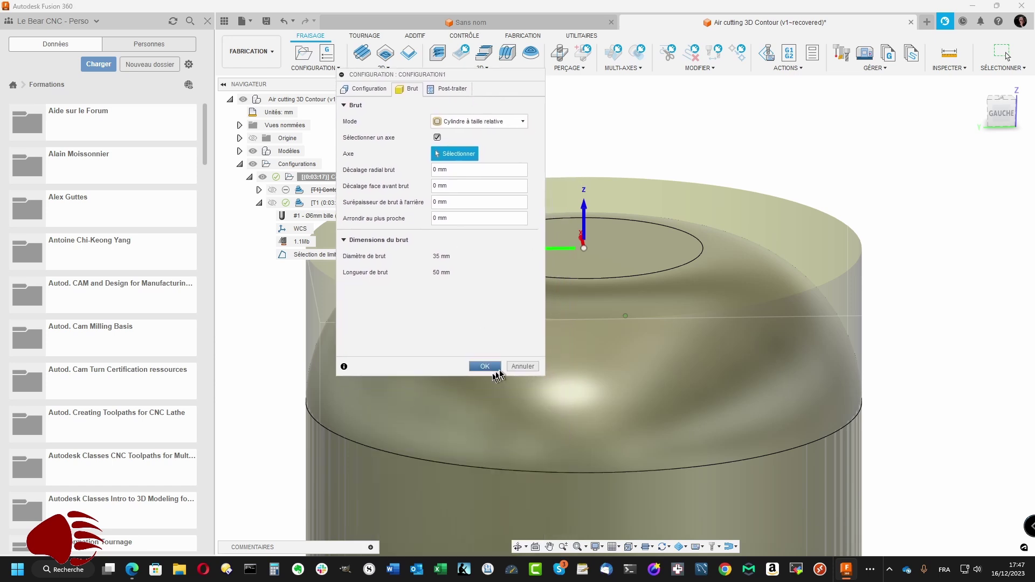
click(518, 368)
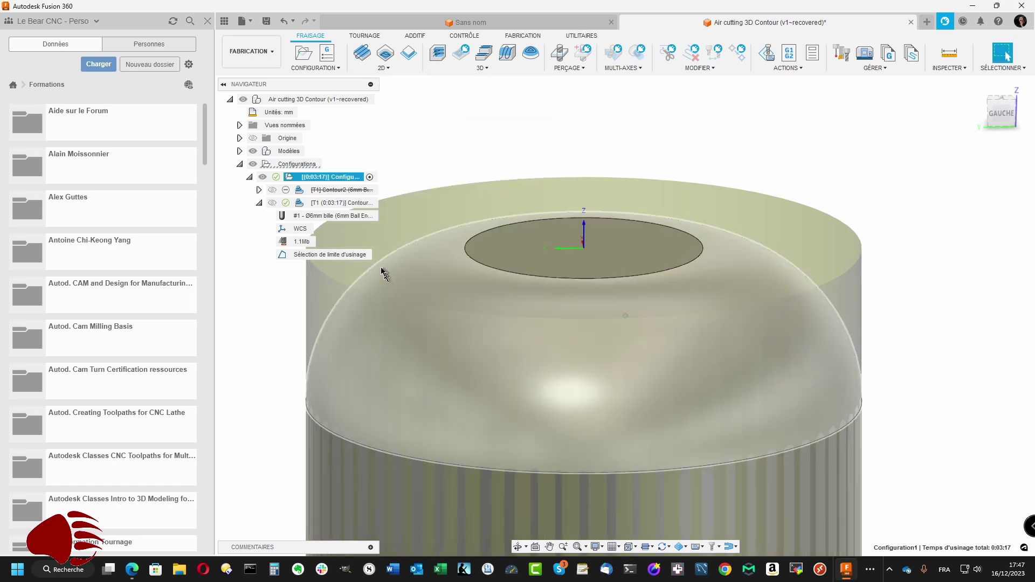
Step: Turn off Contact only (Contact uniquement) in Contour4's geometry settings, regenerate it and examine the toolpath around the dome
mouse_move(345, 208)
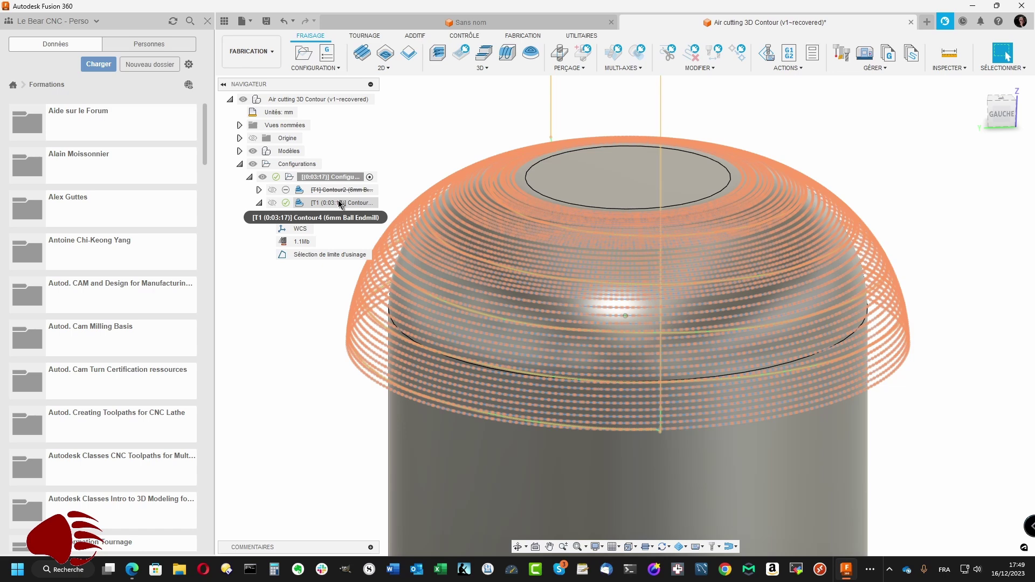
click(328, 205)
right_click(329, 206)
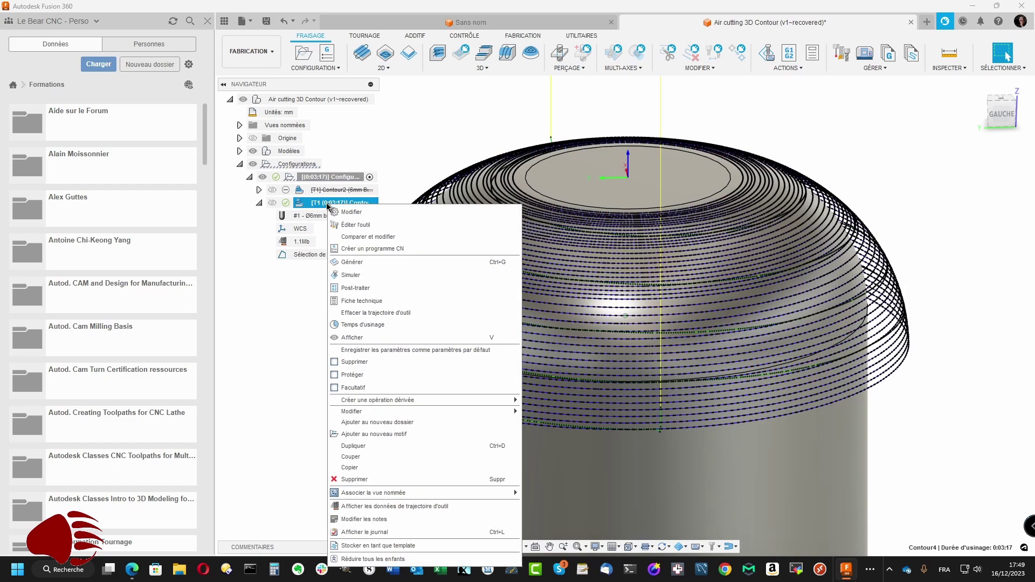
click(339, 213)
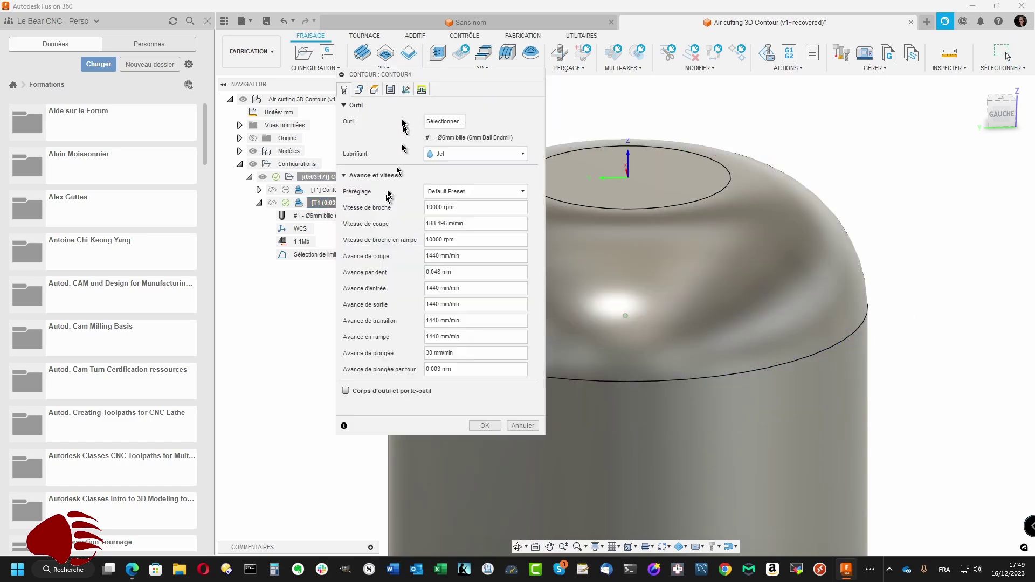
click(359, 89)
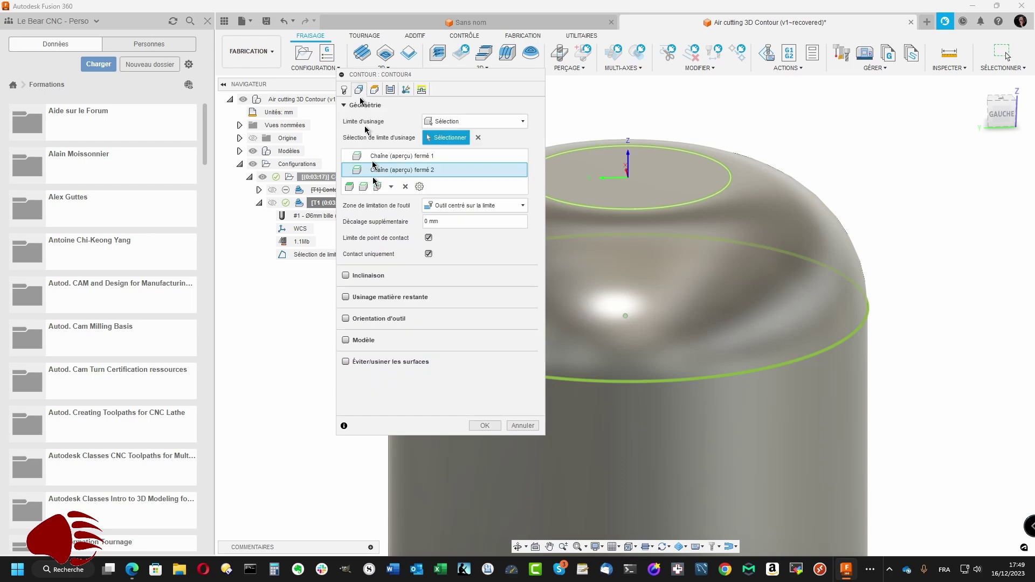
click(429, 254)
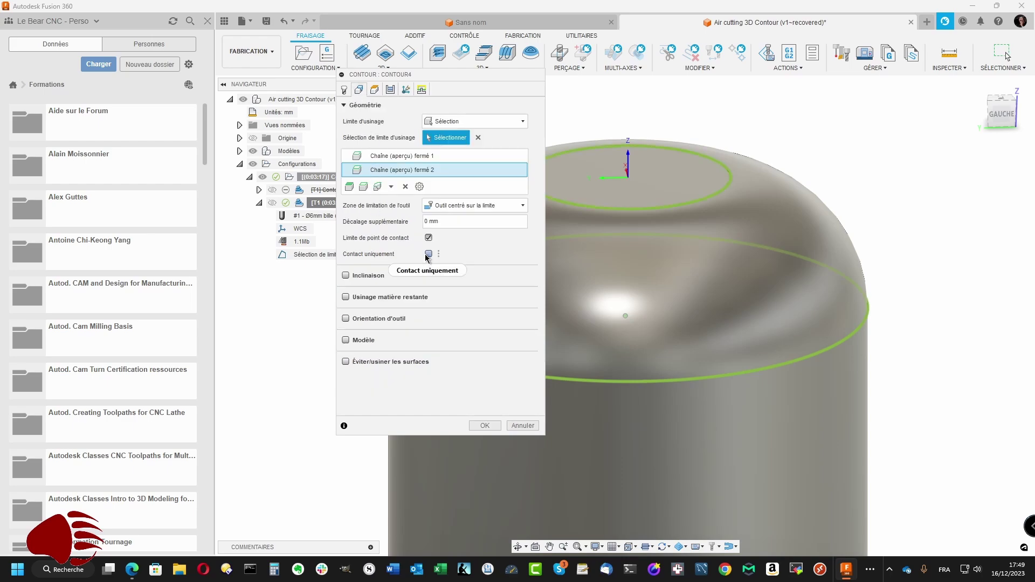
click(483, 425)
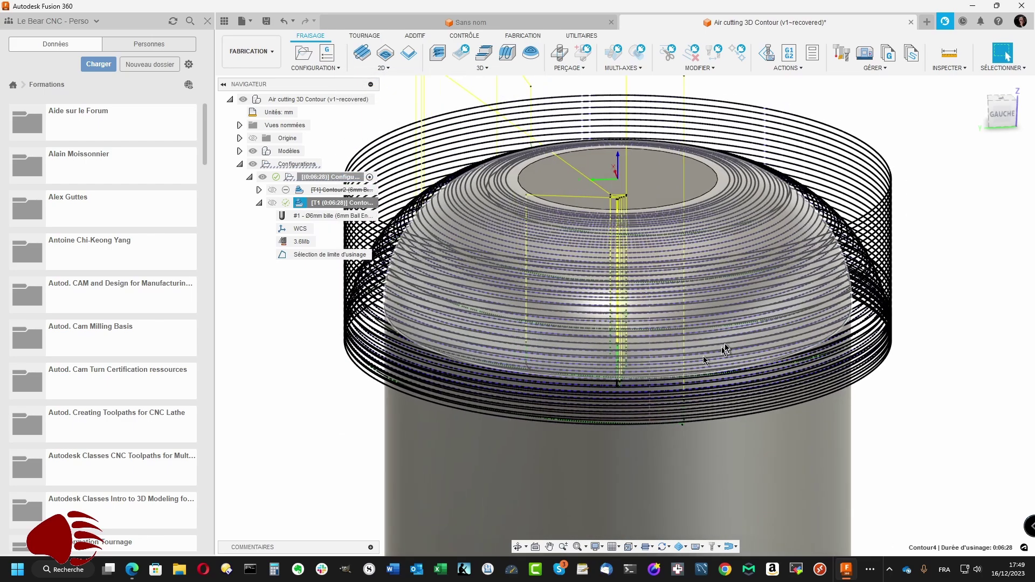
shift+middle_drag(725, 350, 807, 186)
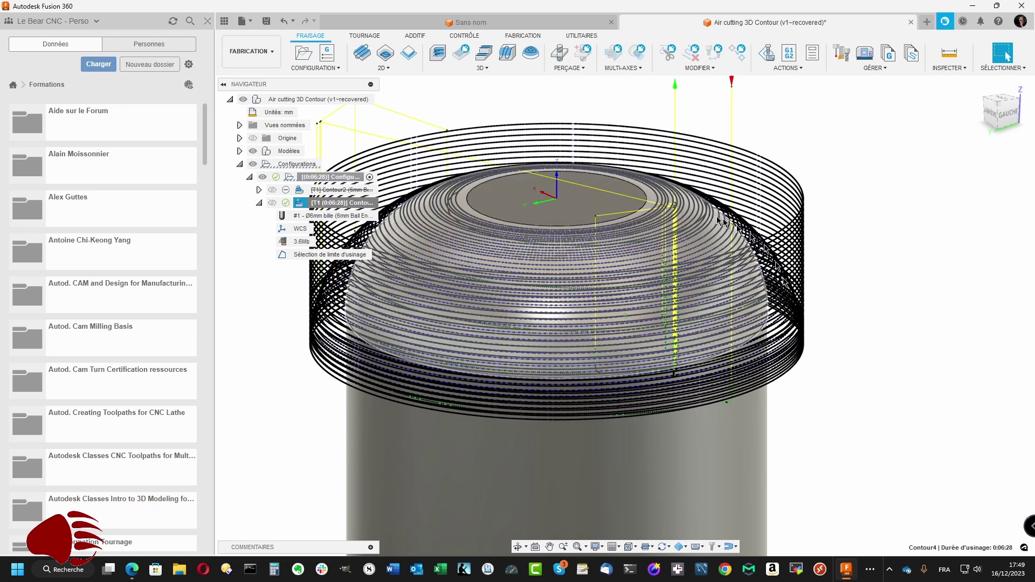
Step: Turn Contact only (Contact uniquement) back on in Contour4's geometry settings and regenerate the toolpath
right_click(323, 206)
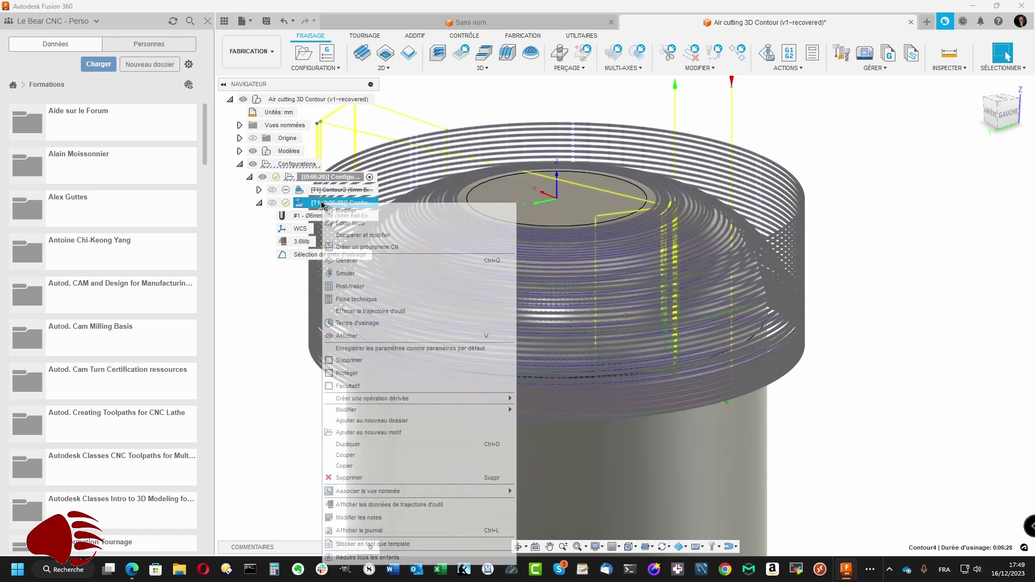
click(346, 211)
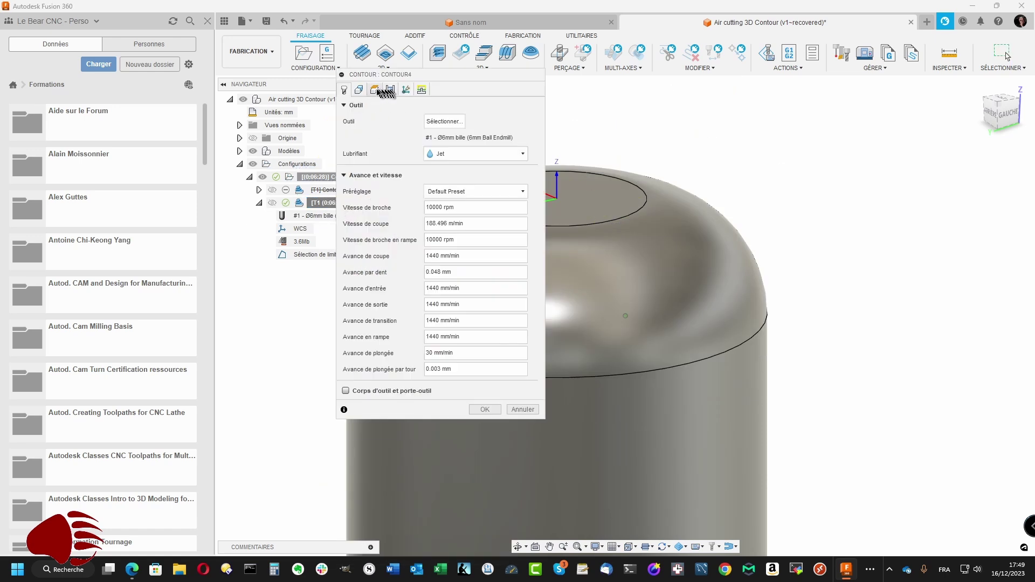
click(360, 90)
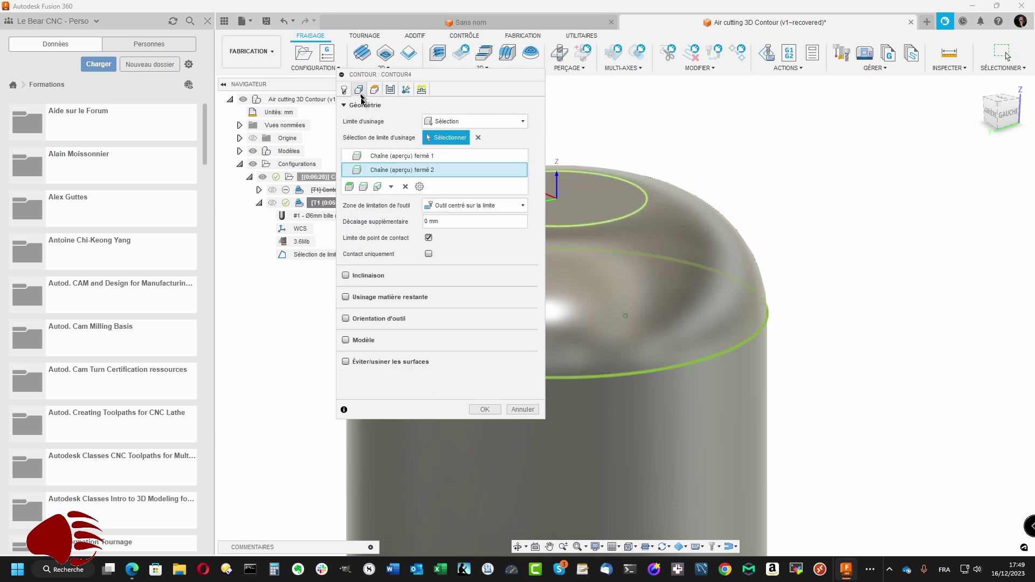
click(429, 254)
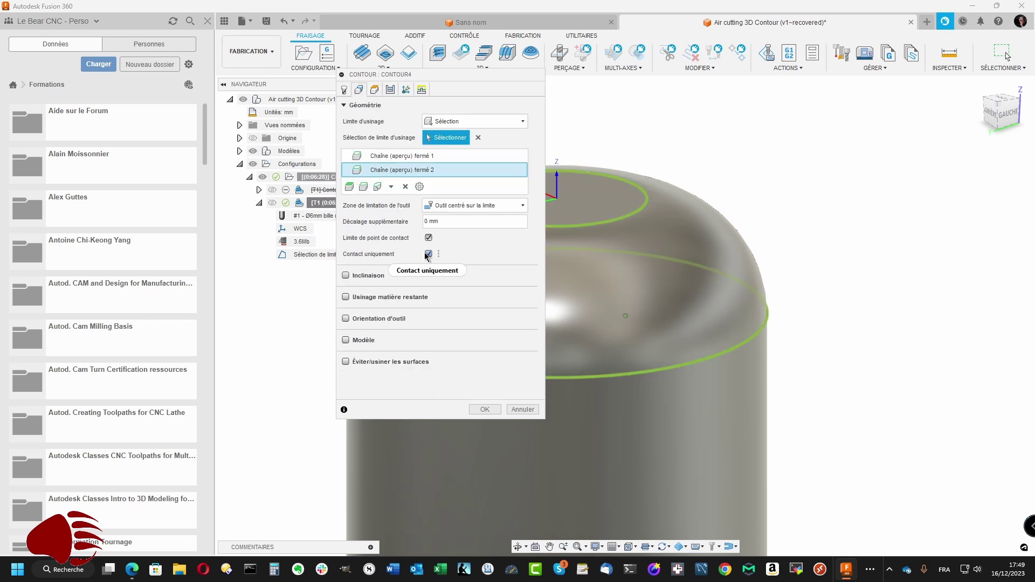
click(484, 411)
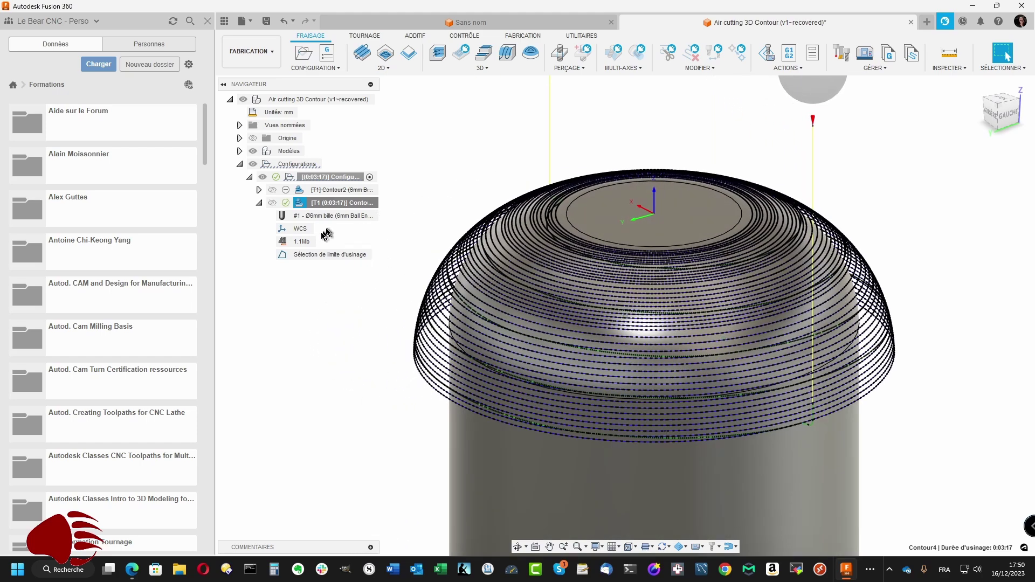
Step: Loosen the tolerance in Contour4's passes settings and regenerate the toolpath
double_click(300, 243)
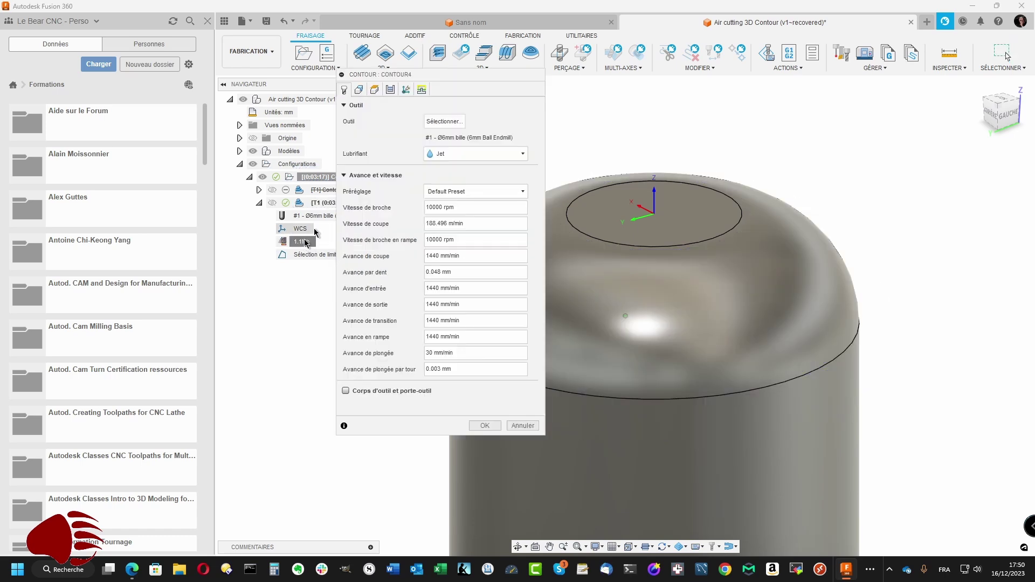
click(390, 89)
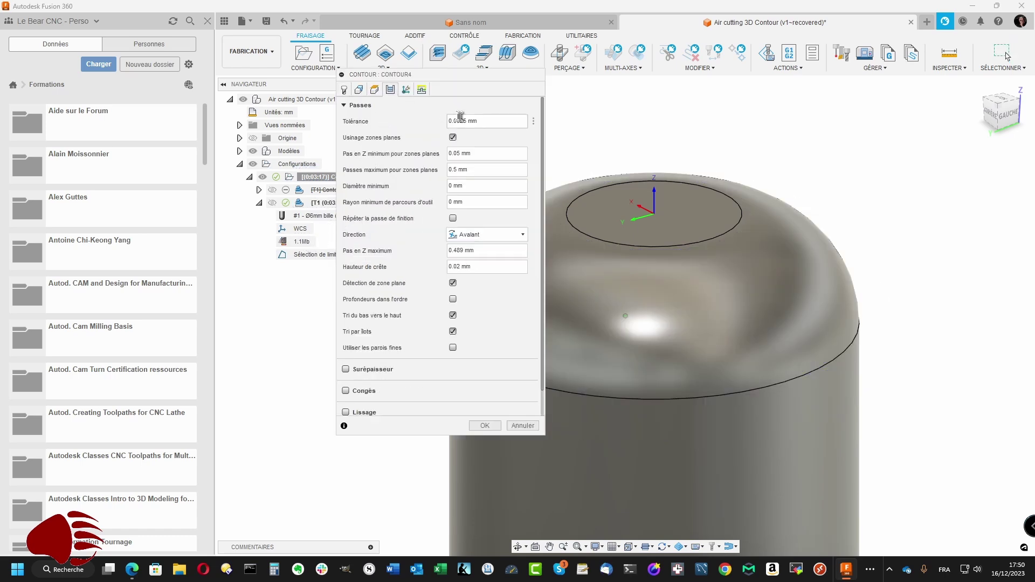
drag(459, 120, 477, 120)
key(BackSpace)
key(BackSpace)
click(484, 425)
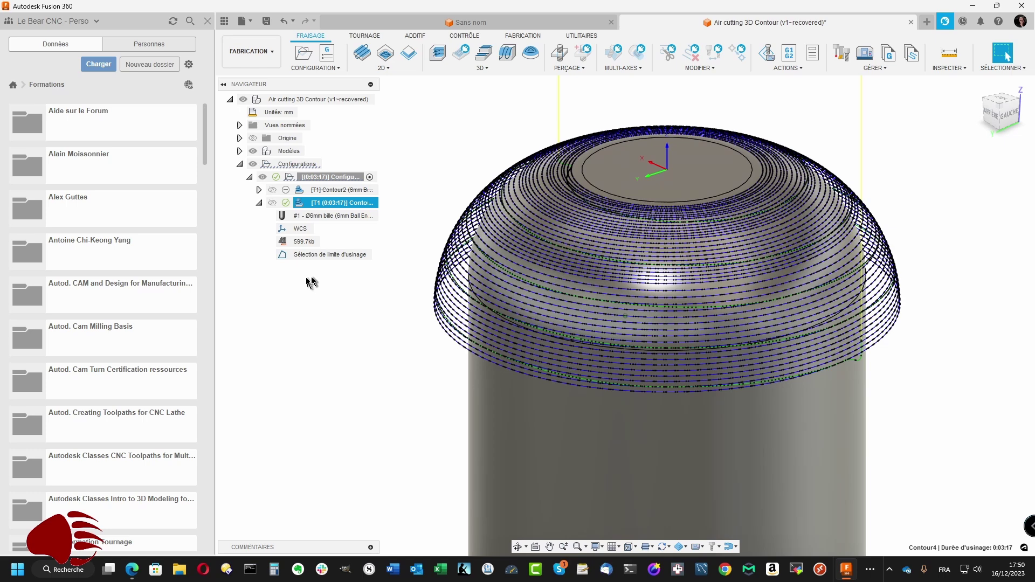
Step: Open the list of available 3D milling strategies
click(485, 69)
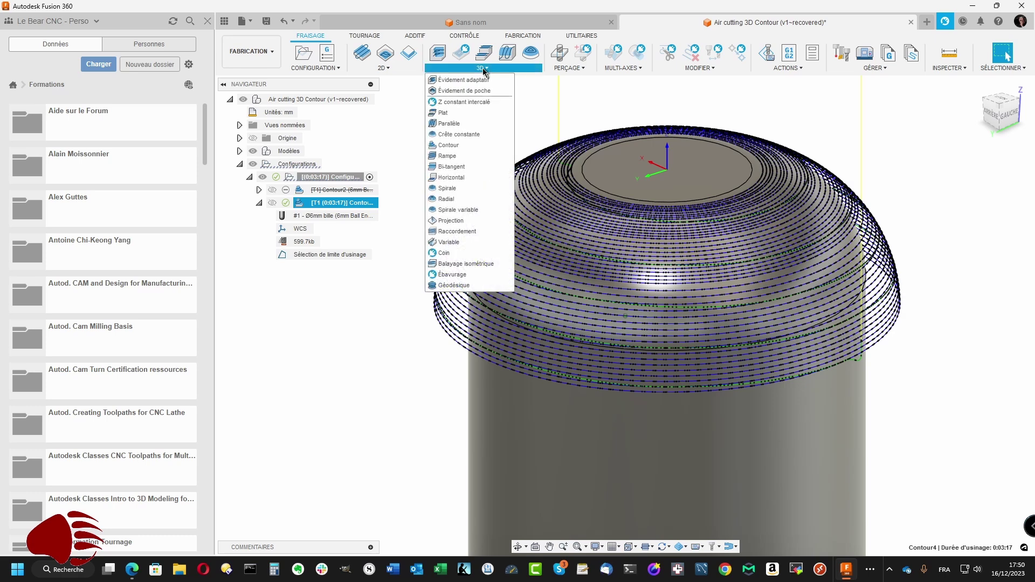